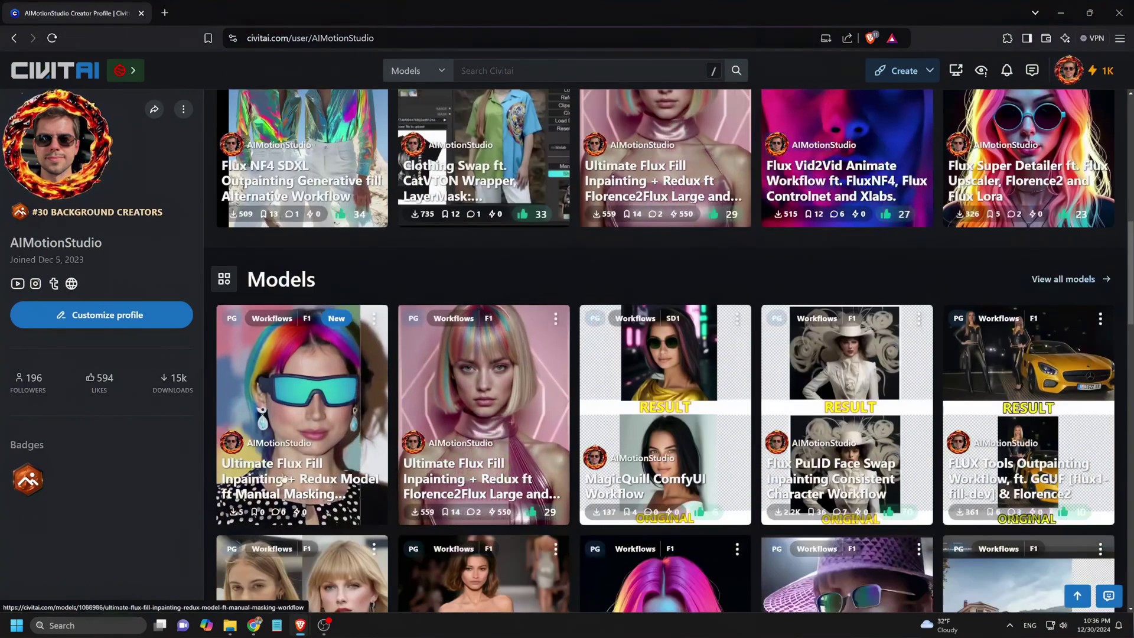
Open the page of the Ultimate Flux Fill Inpainting + Redux Model ft Manual Masking Workflow from the creator's models
click(283, 473)
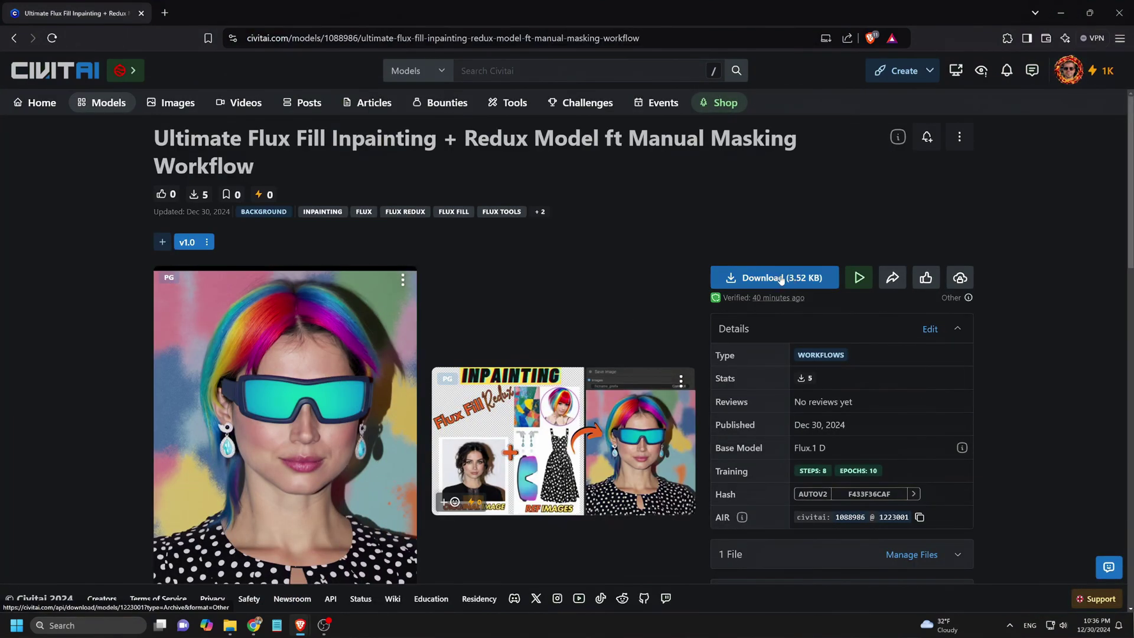
drag(260, 167, 161, 137)
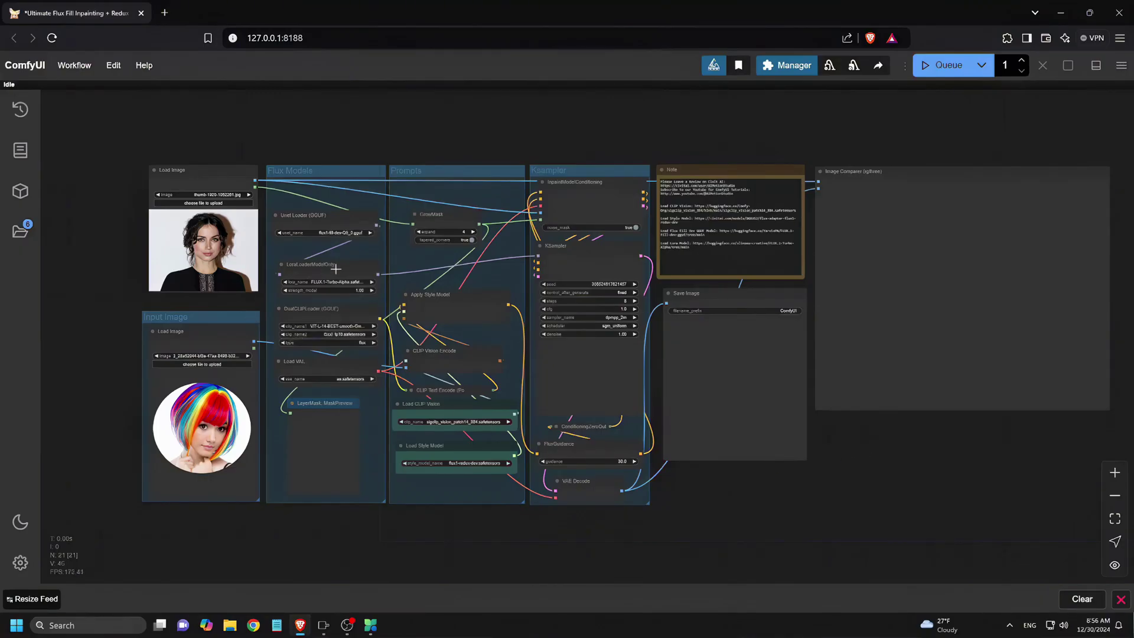
Load the Kendall Jenner swimsuit photo into the main Load Image node and the colorful ComfyUI_00165_.png into the Input Image group's node
scroll(388, 239, up, 3)
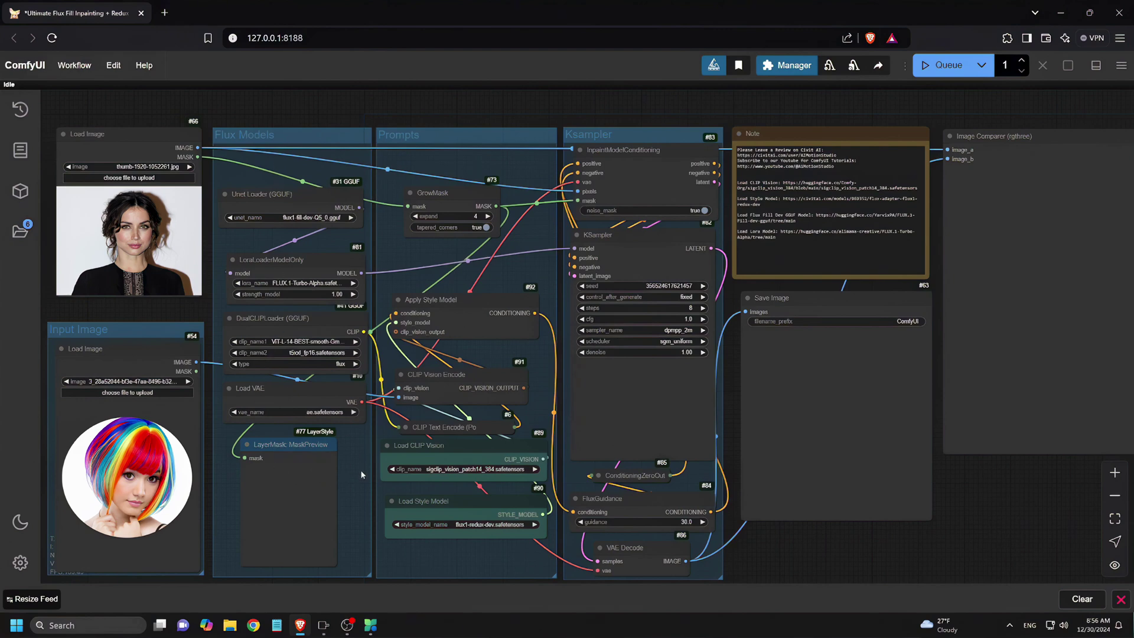
click(116, 177)
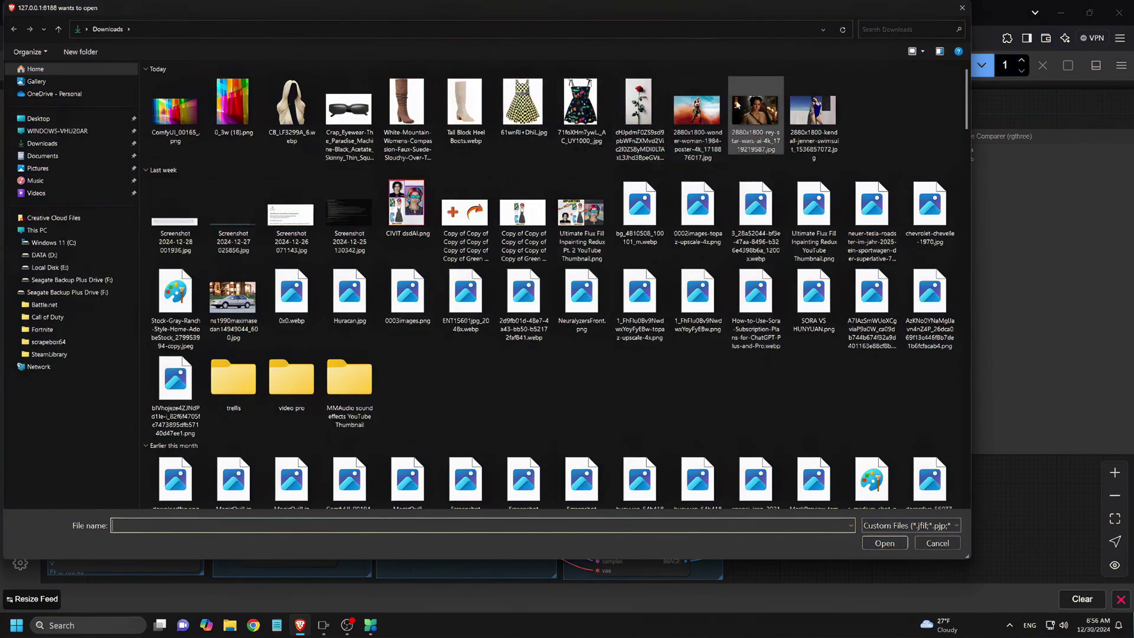
double_click(812, 105)
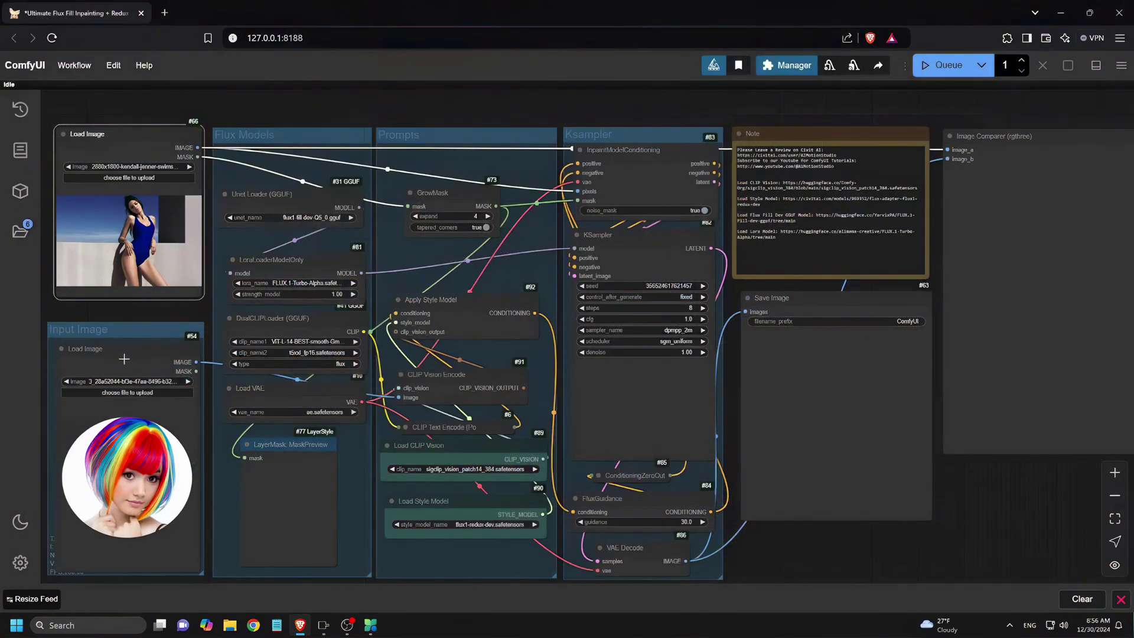
click(111, 393)
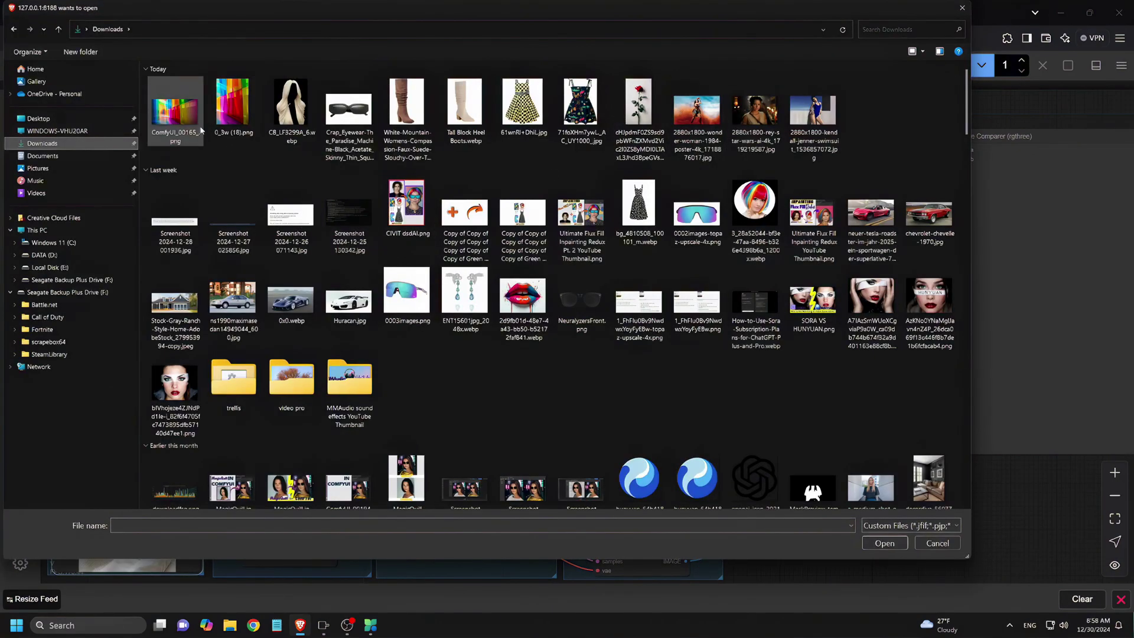
double_click(166, 123)
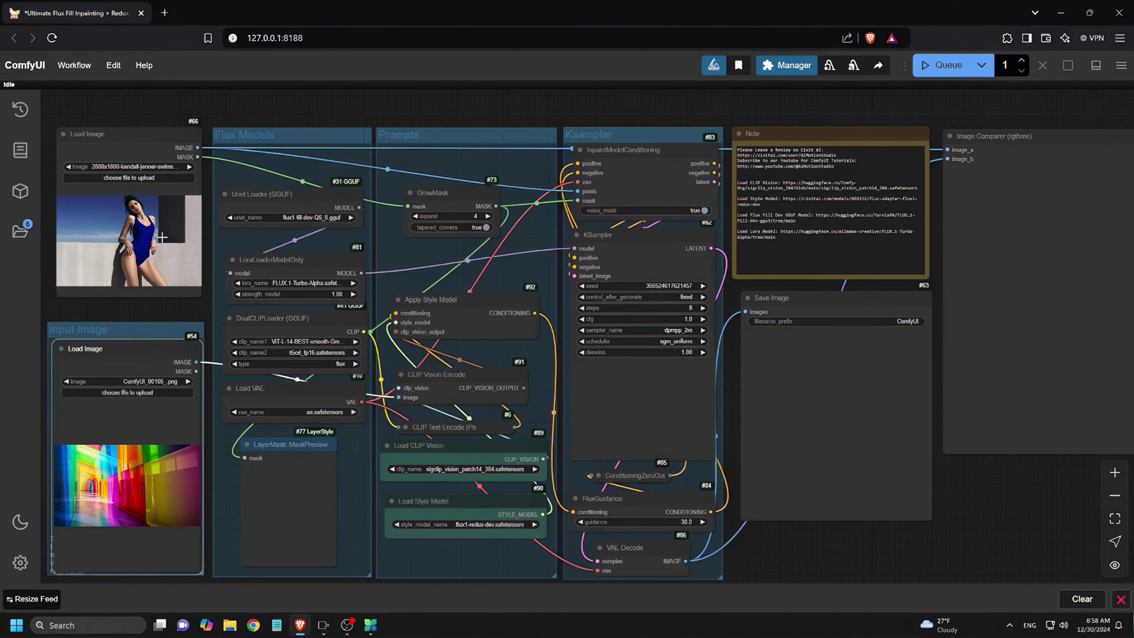
Mask the concrete wall and dark panel around the woman in the main image using the mask editor, and save the mask to the node
right_click(82, 255)
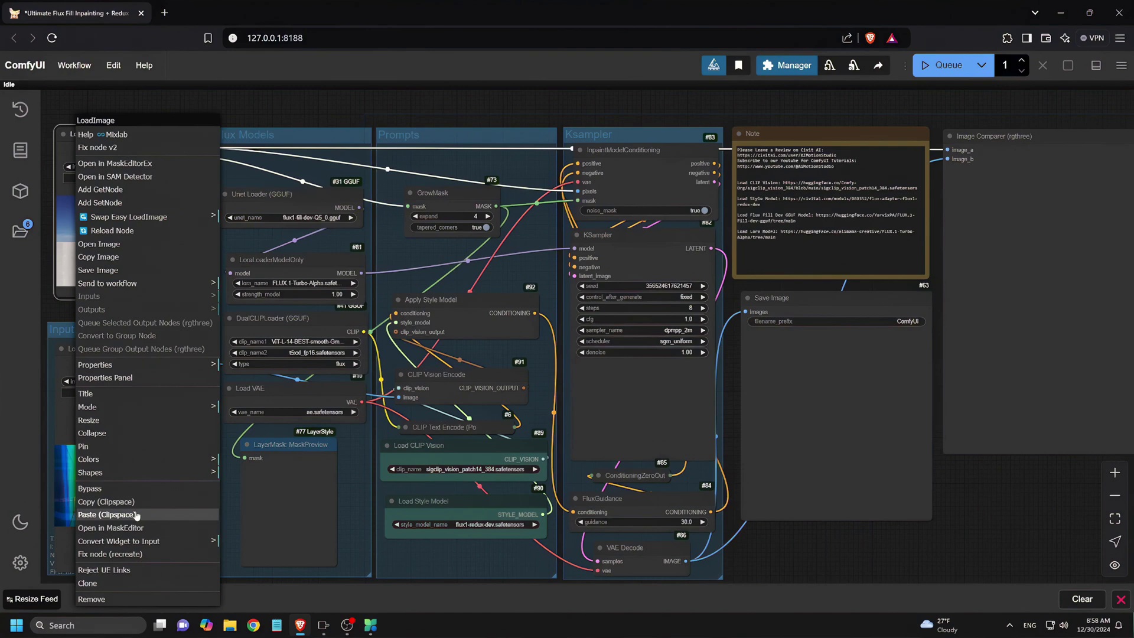
click(149, 528)
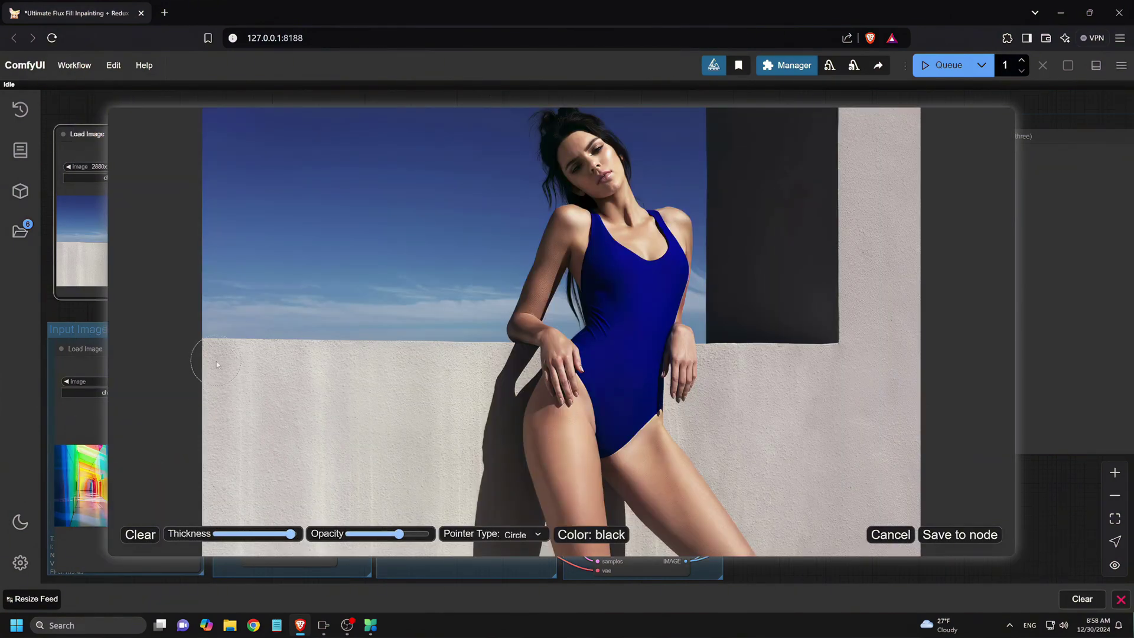
mouse_move(216, 360)
mouse_down()
mouse_move(254, 357)
mouse_move(206, 358)
mouse_move(520, 364)
mouse_move(508, 439)
mouse_move(535, 535)
mouse_move(484, 530)
mouse_move(468, 410)
mouse_move(295, 387)
mouse_move(206, 519)
mouse_move(366, 546)
mouse_move(443, 502)
mouse_move(238, 505)
mouse_move(439, 429)
mouse_move(260, 416)
mouse_up()
click(627, 519)
mouse_move(627, 518)
mouse_down()
mouse_move(511, 540)
mouse_move(679, 406)
mouse_move(931, 538)
mouse_move(778, 480)
mouse_move(921, 375)
mouse_move(852, 120)
mouse_move(861, 254)
mouse_move(729, 118)
mouse_move(726, 260)
mouse_move(831, 179)
mouse_move(883, 251)
mouse_move(723, 354)
mouse_move(835, 380)
mouse_up()
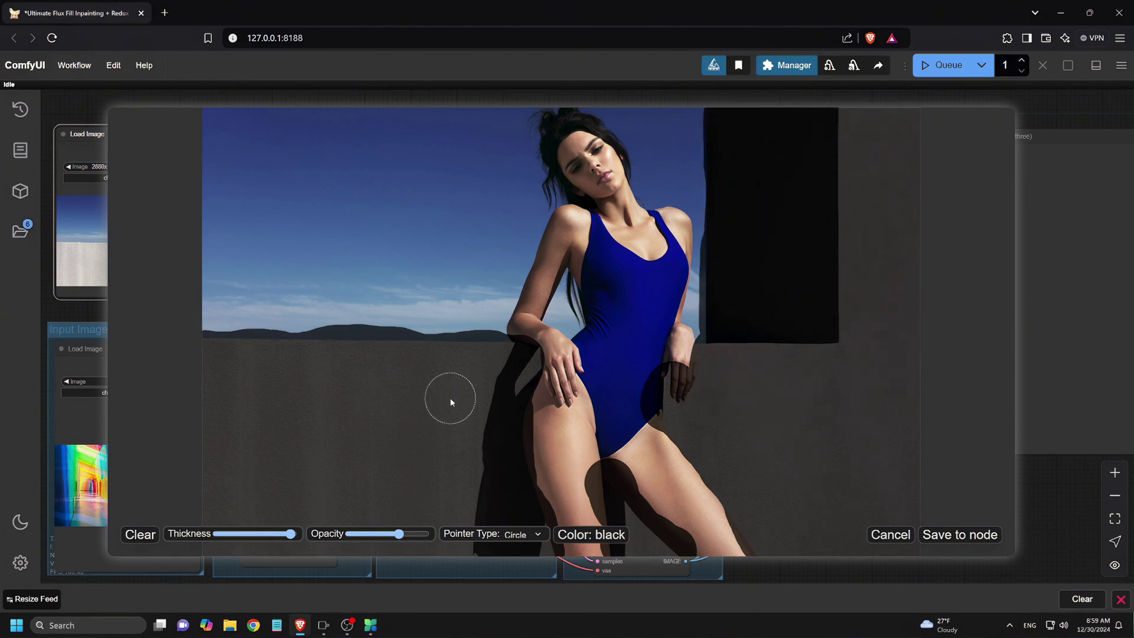
click(957, 536)
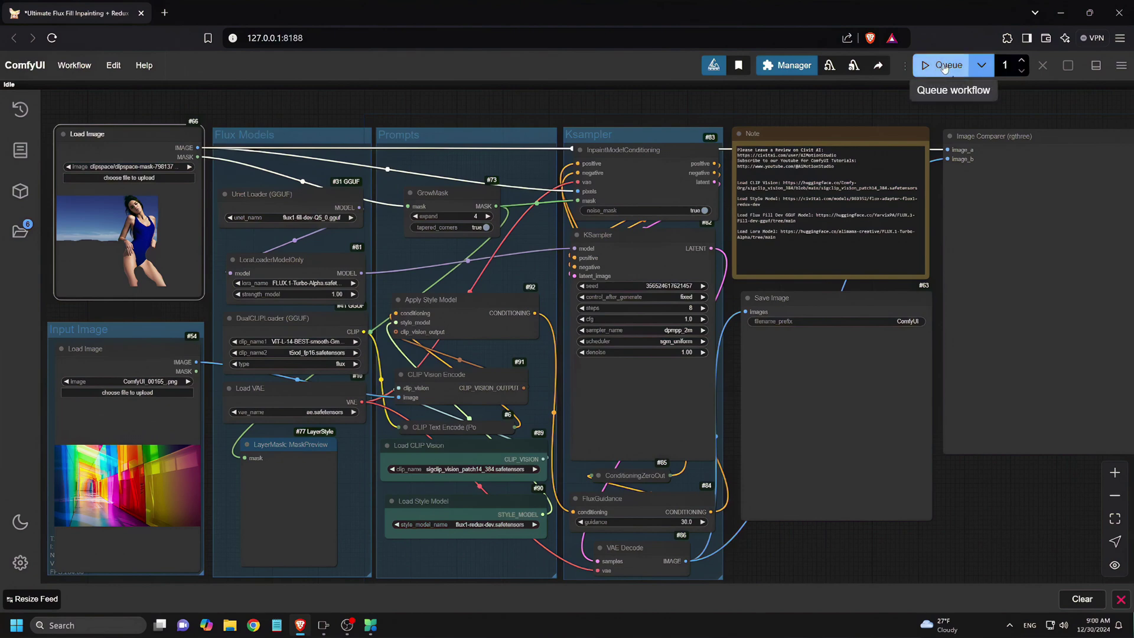
Queue the workflow to inpaint the masked wall, and compare the original and generated images in the Image Comparer node
click(944, 66)
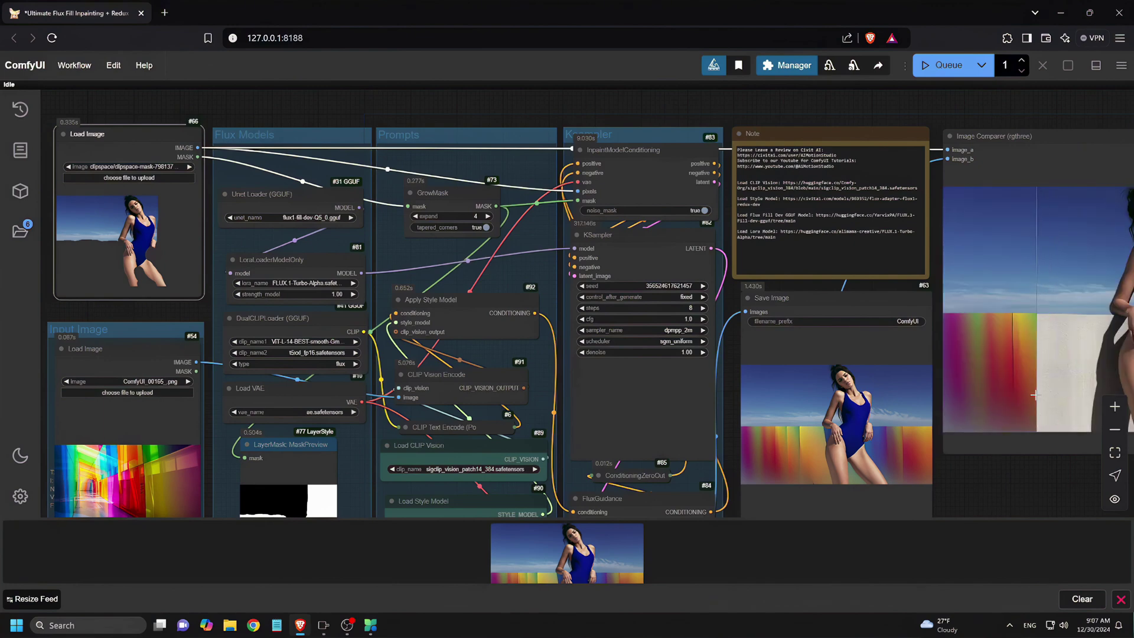
scroll(1043, 480, up, 1)
scroll(1044, 480, down, 1)
drag(1043, 480, 717, 471)
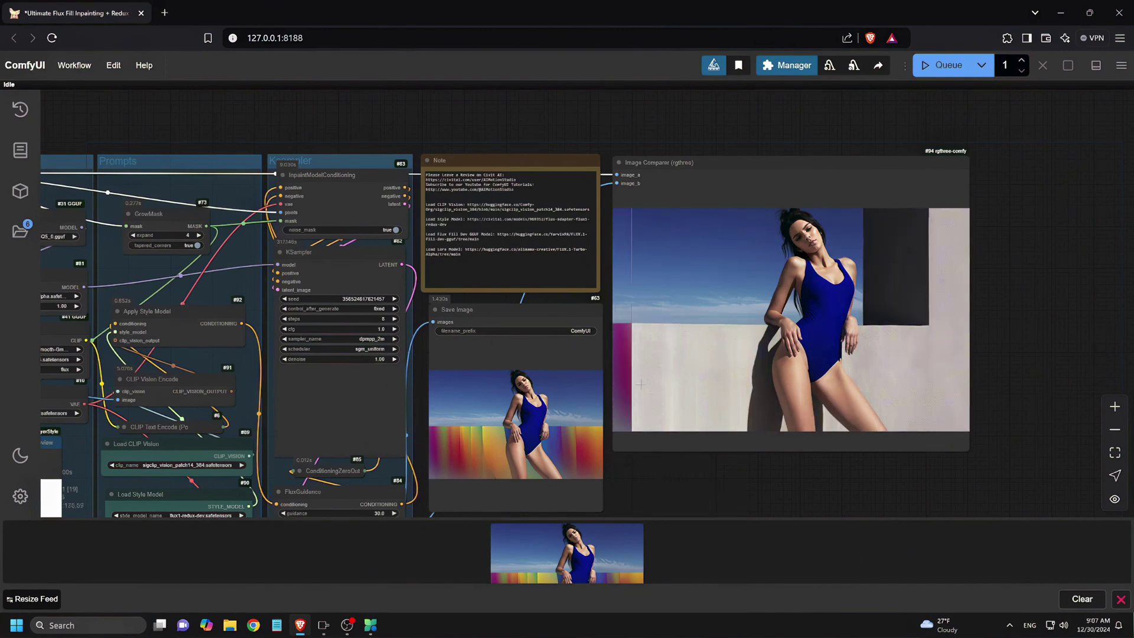
scroll(982, 367, down, 3)
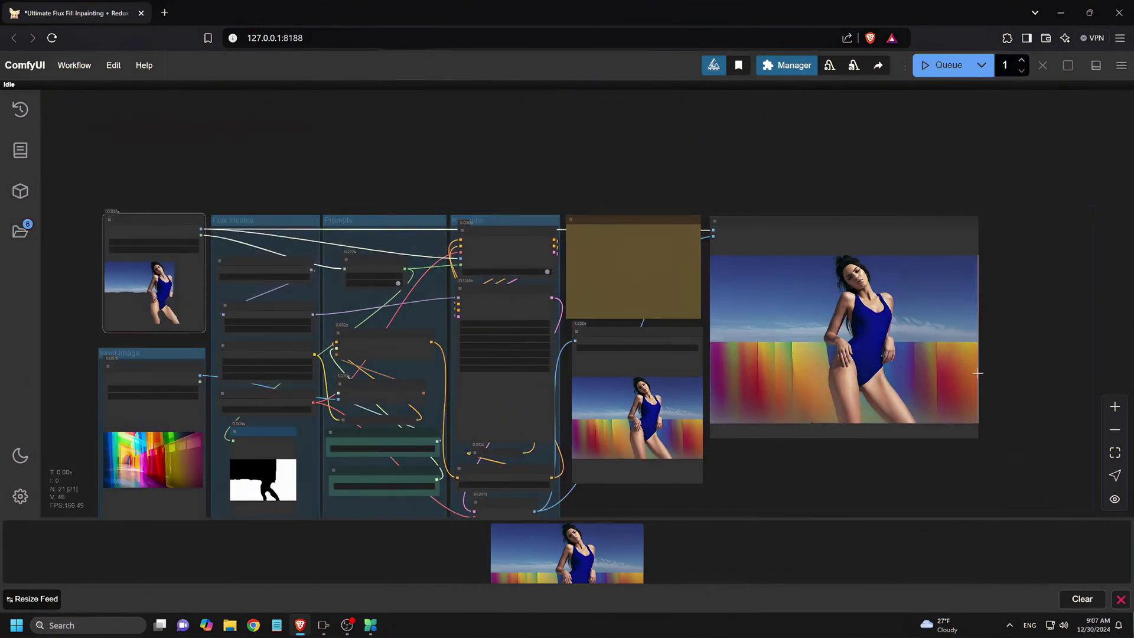
scroll(998, 372, down, 3)
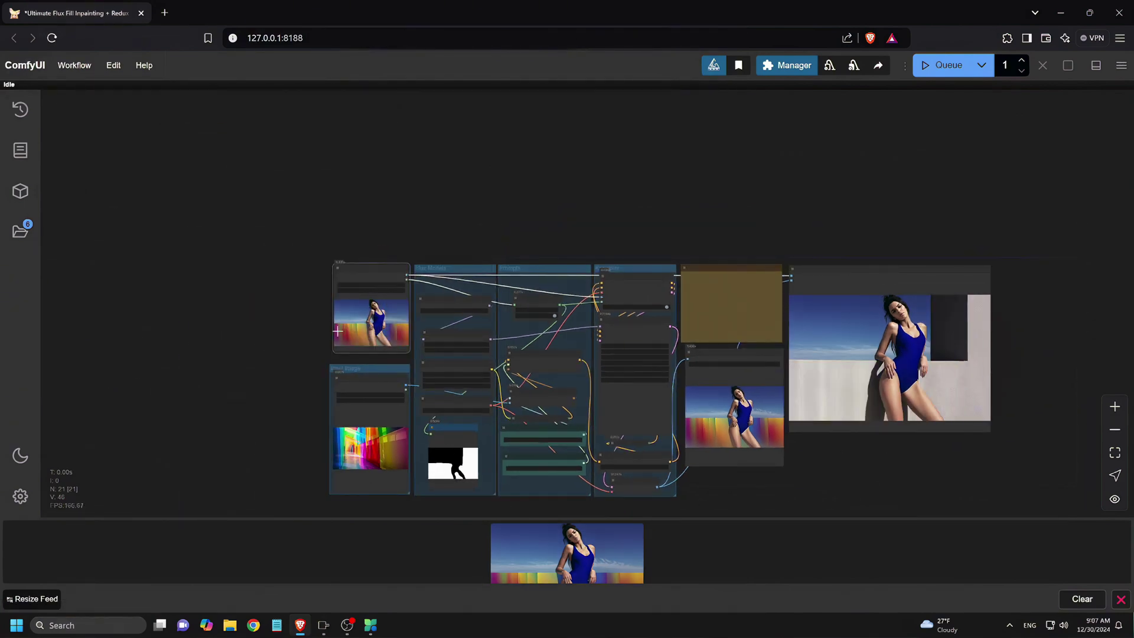
Load the dark patterned sundress picture into the Input Image group's Load Image node as the new reference
scroll(313, 329, up, 5)
scroll(277, 350, down, 3)
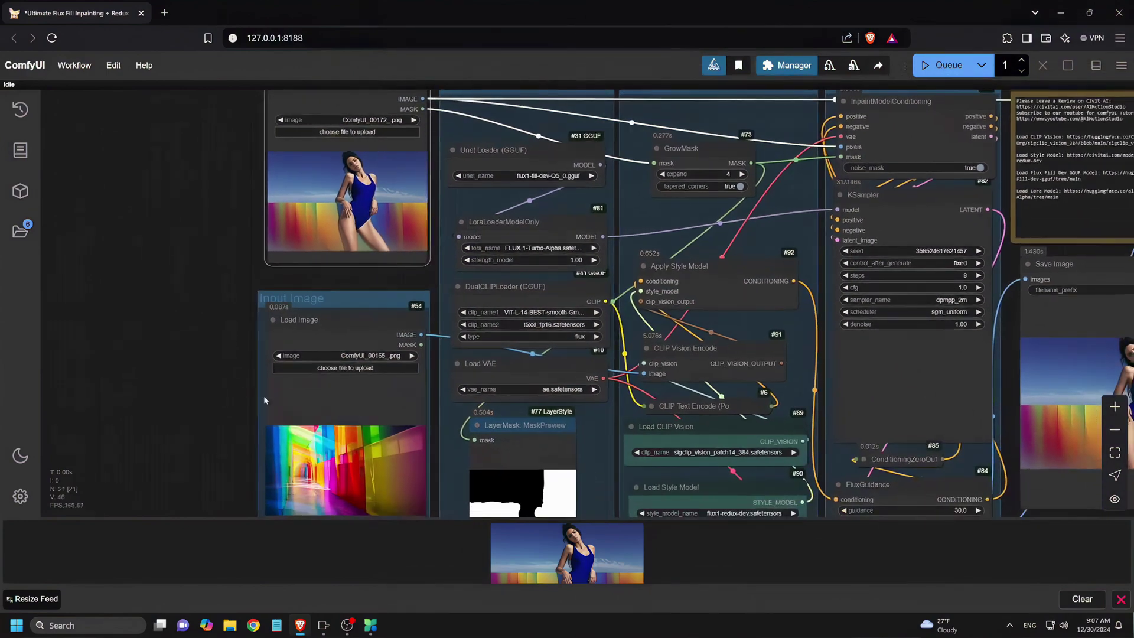
click(341, 367)
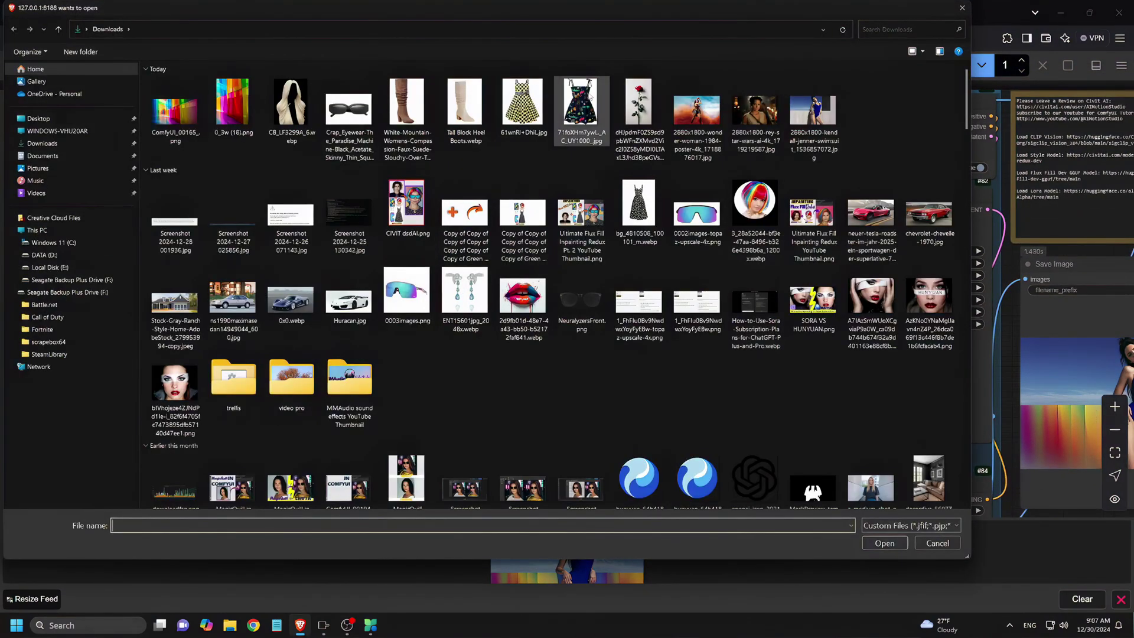
double_click(580, 112)
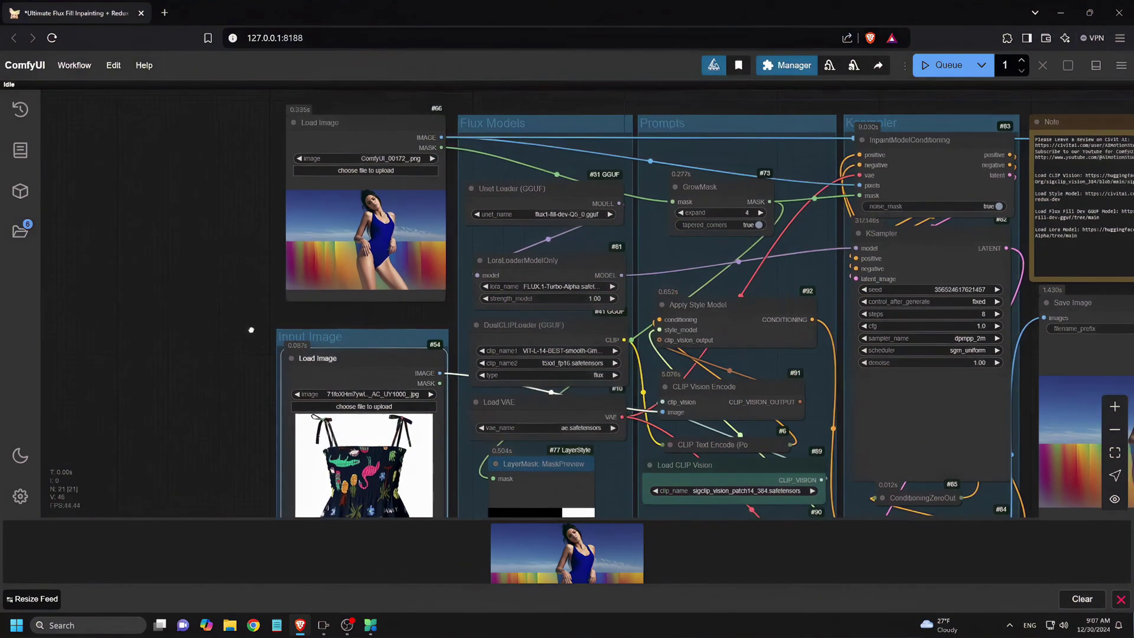
Mask the blue swimsuit and hip area of the main image with a brush of about half thickness, and save the mask to the node
scroll(286, 263, up, 5)
scroll(251, 269, up, 3)
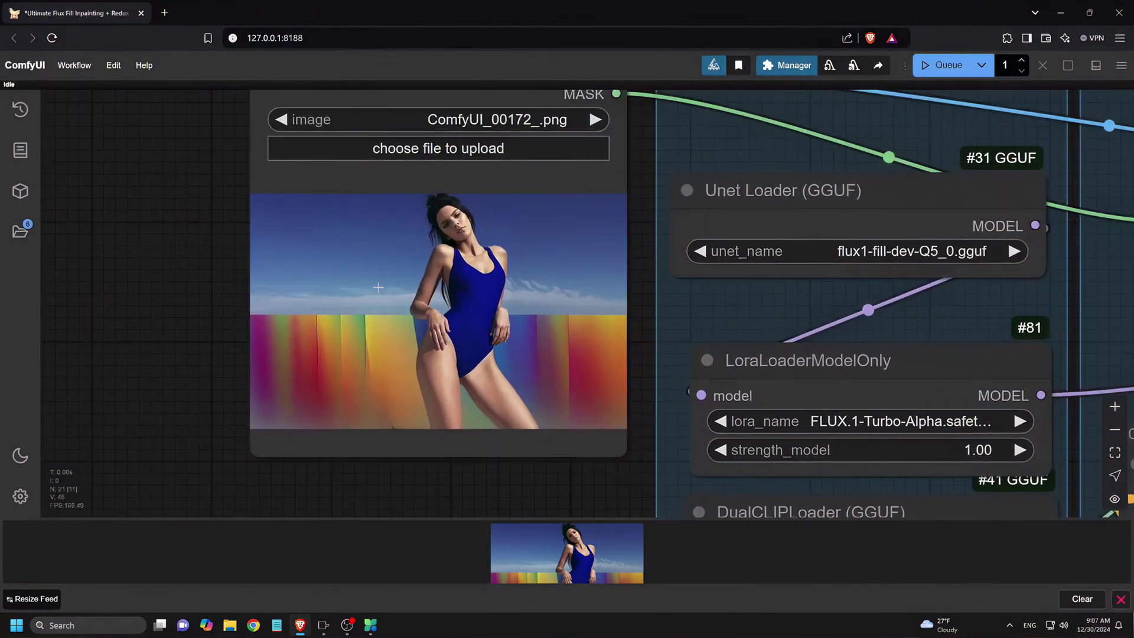
right_click(464, 274)
click(508, 528)
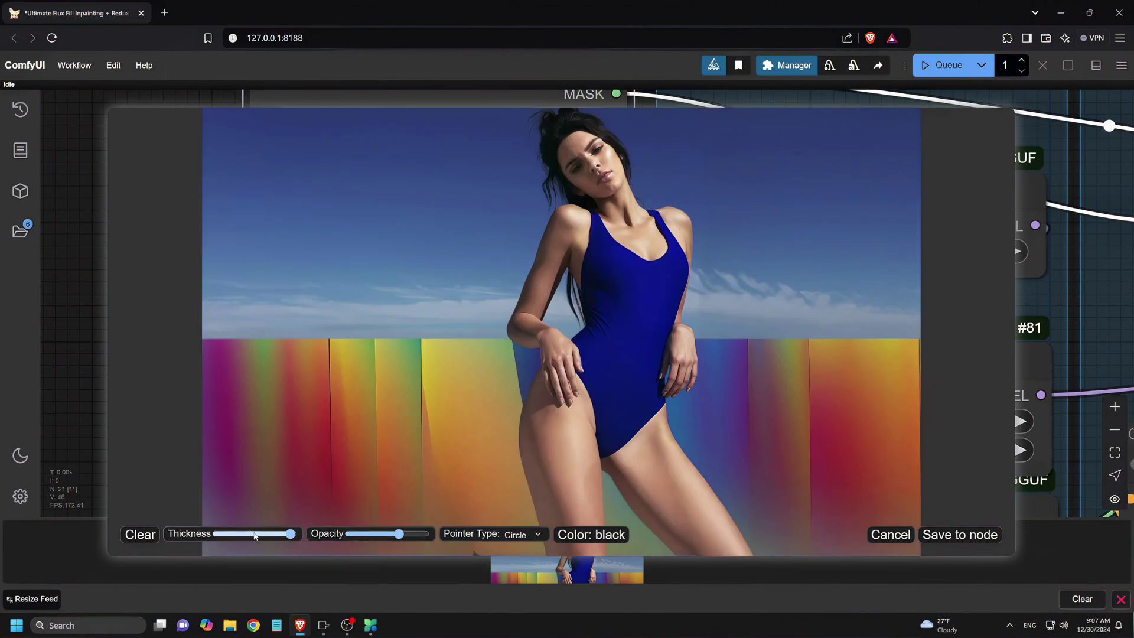
click(255, 535)
mouse_move(584, 216)
mouse_down()
mouse_move(648, 260)
mouse_move(655, 219)
mouse_move(679, 272)
mouse_move(643, 442)
mouse_up()
mouse_move(588, 247)
mouse_down()
mouse_move(586, 302)
mouse_move(597, 259)
mouse_move(599, 308)
mouse_move(518, 427)
mouse_move(664, 436)
mouse_move(655, 417)
mouse_move(532, 428)
mouse_move(655, 322)
mouse_move(586, 375)
mouse_move(608, 395)
mouse_move(554, 389)
mouse_move(567, 360)
mouse_move(660, 325)
mouse_move(653, 371)
mouse_move(539, 429)
mouse_move(557, 439)
mouse_move(670, 424)
mouse_move(562, 446)
mouse_move(667, 429)
mouse_move(668, 438)
mouse_move(667, 310)
mouse_move(590, 270)
mouse_up()
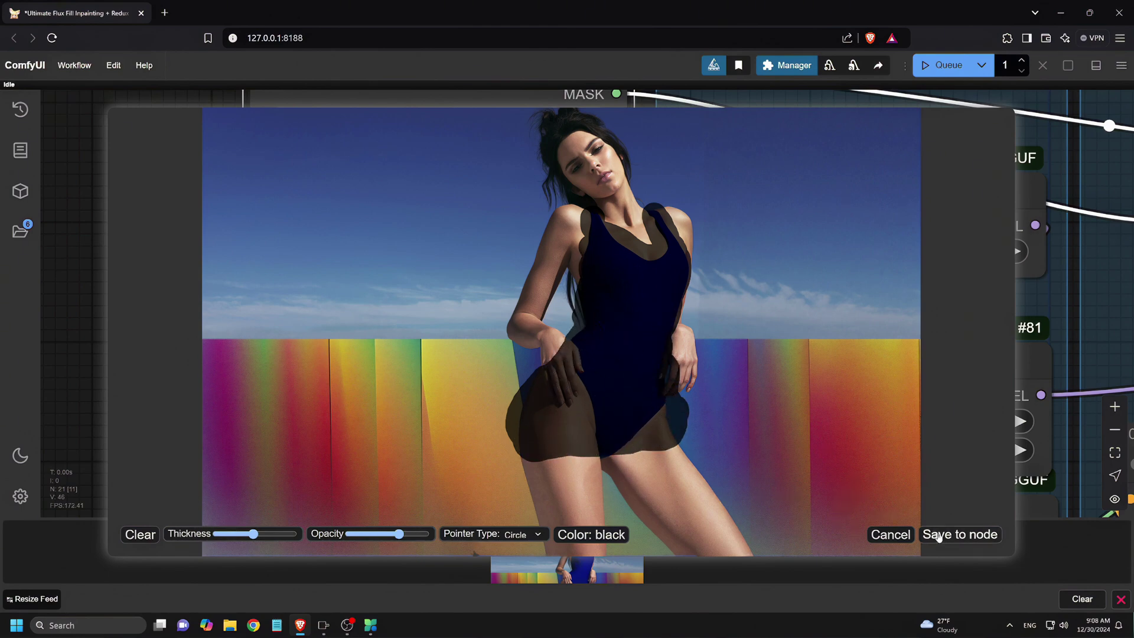
click(957, 535)
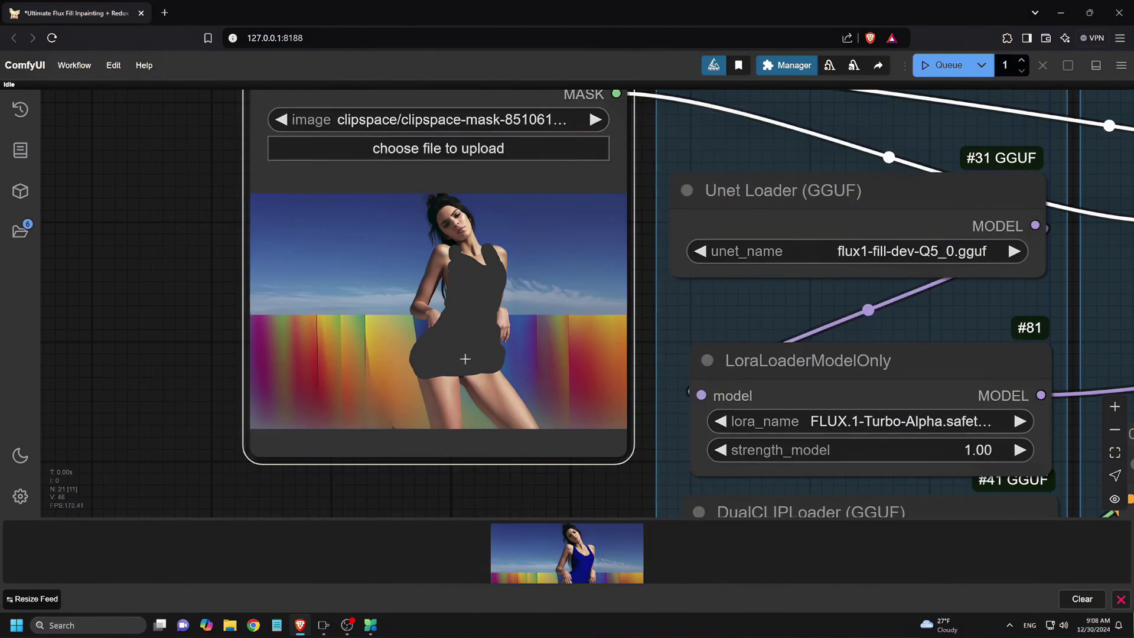
Queue the workflow to replace the masked swimsuit using the sundress reference
click(943, 65)
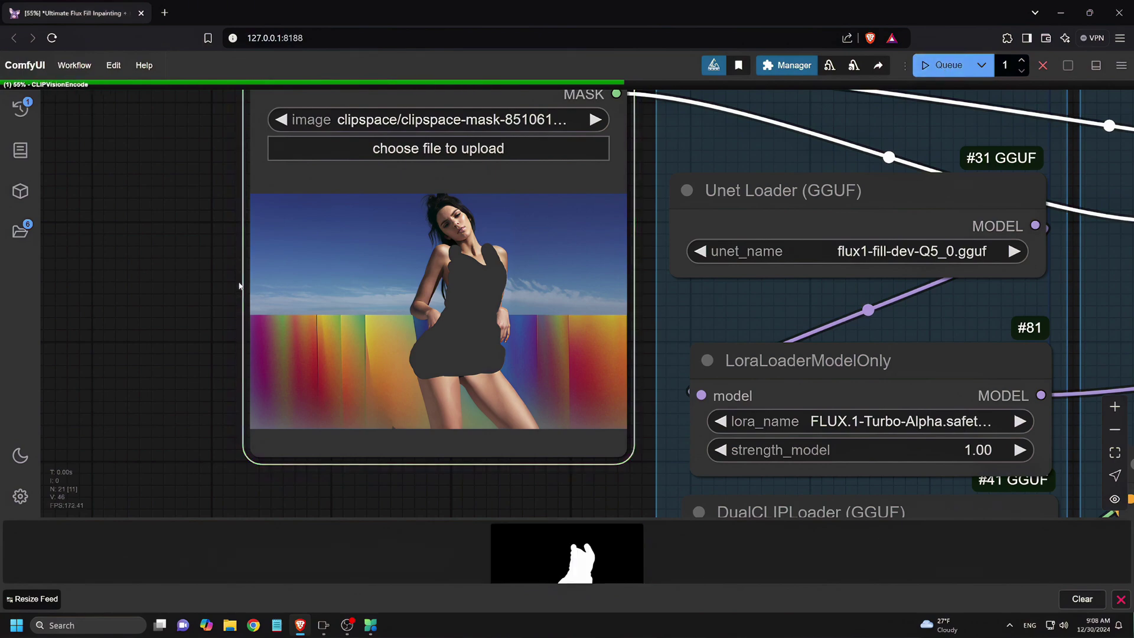
scroll(220, 293, down, 5)
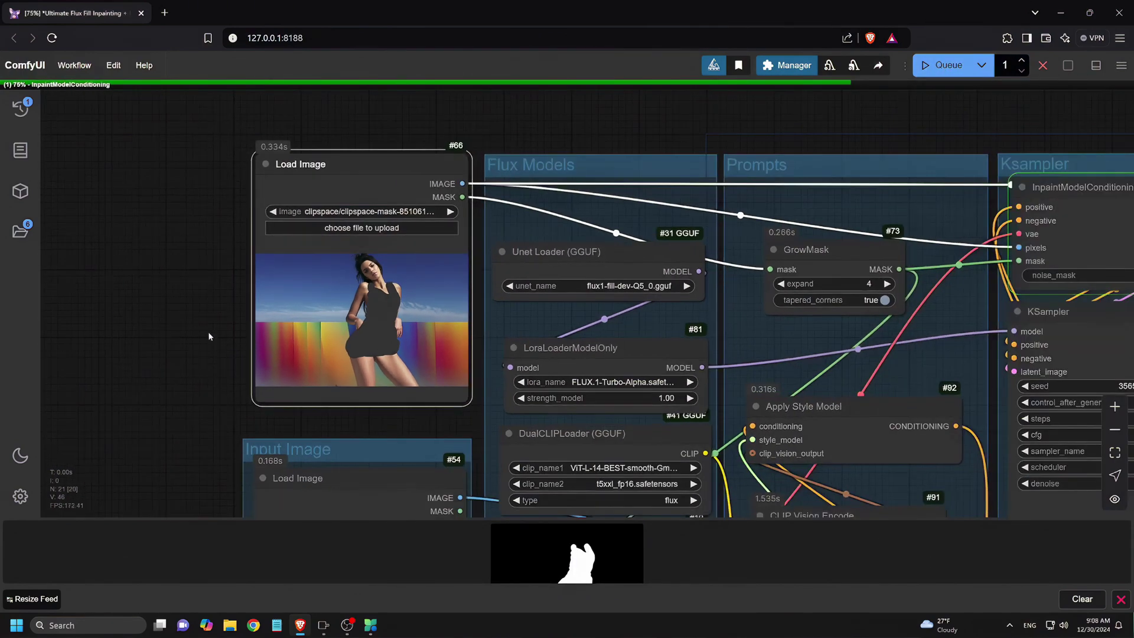
scroll(204, 325, down, 2)
drag(200, 318, 170, 246)
scroll(169, 246, down, 3)
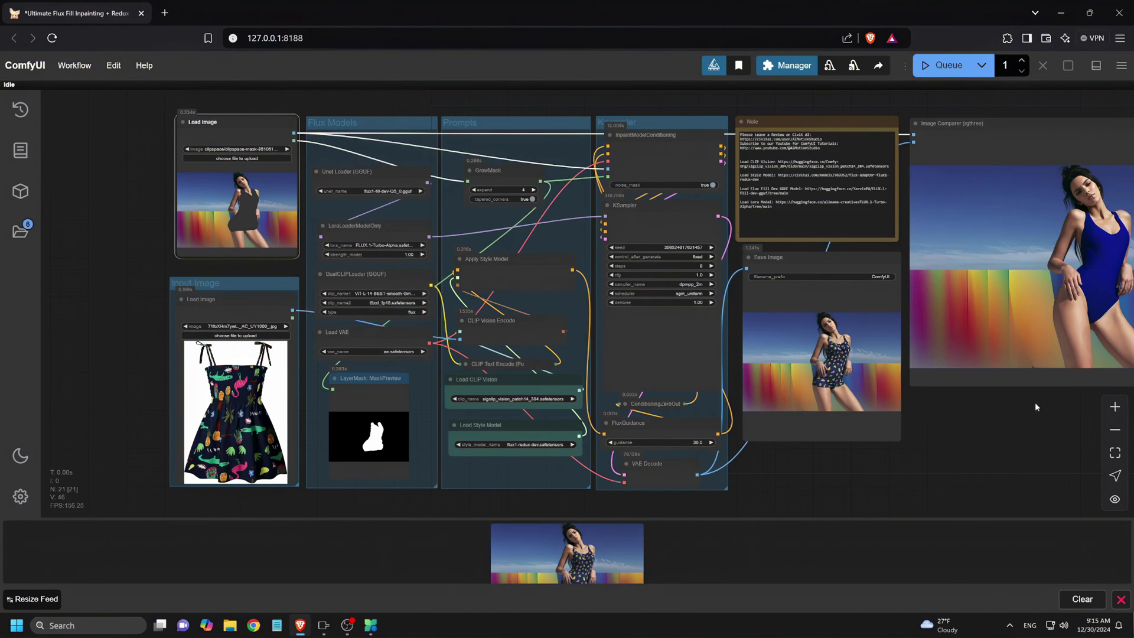
Compare the blue swimsuit image with the generated patterned outfit up close in the Image Comparer node
drag(1035, 407, 759, 410)
scroll(856, 308, up, 3)
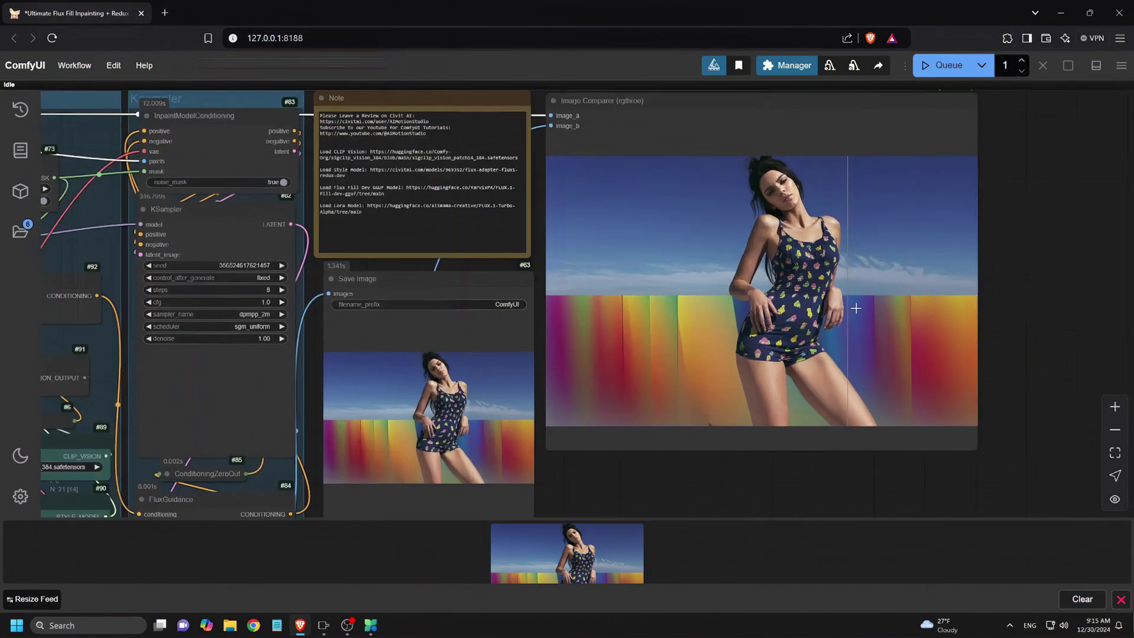
scroll(856, 307, up, 2)
scroll(886, 301, up, 2)
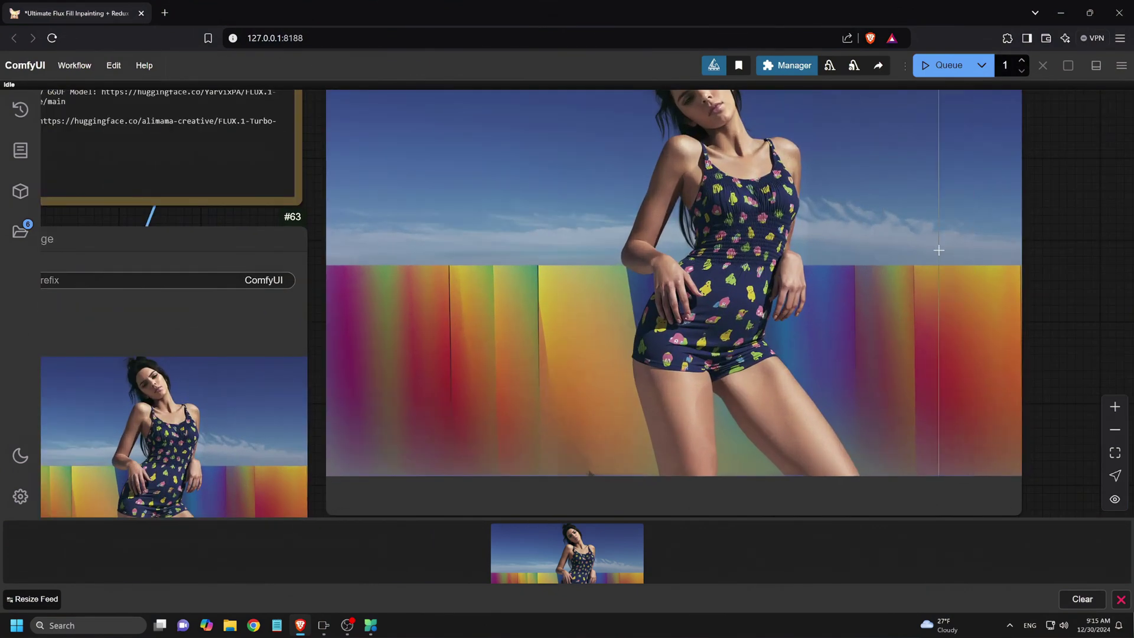
scroll(1004, 301, down, 2)
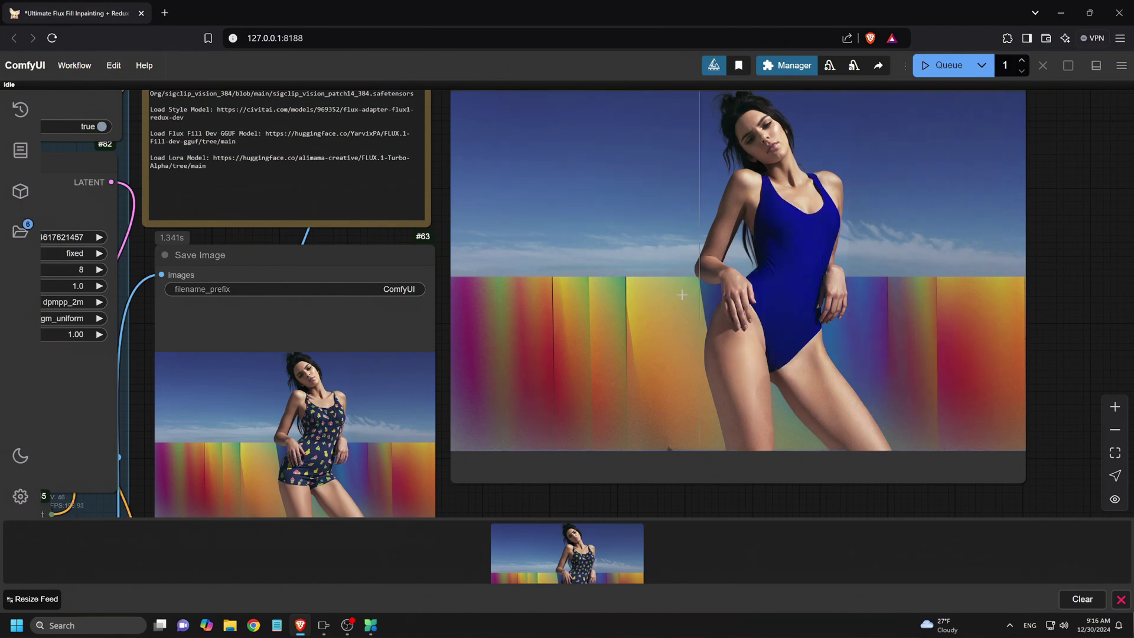
scroll(957, 309, down, 3)
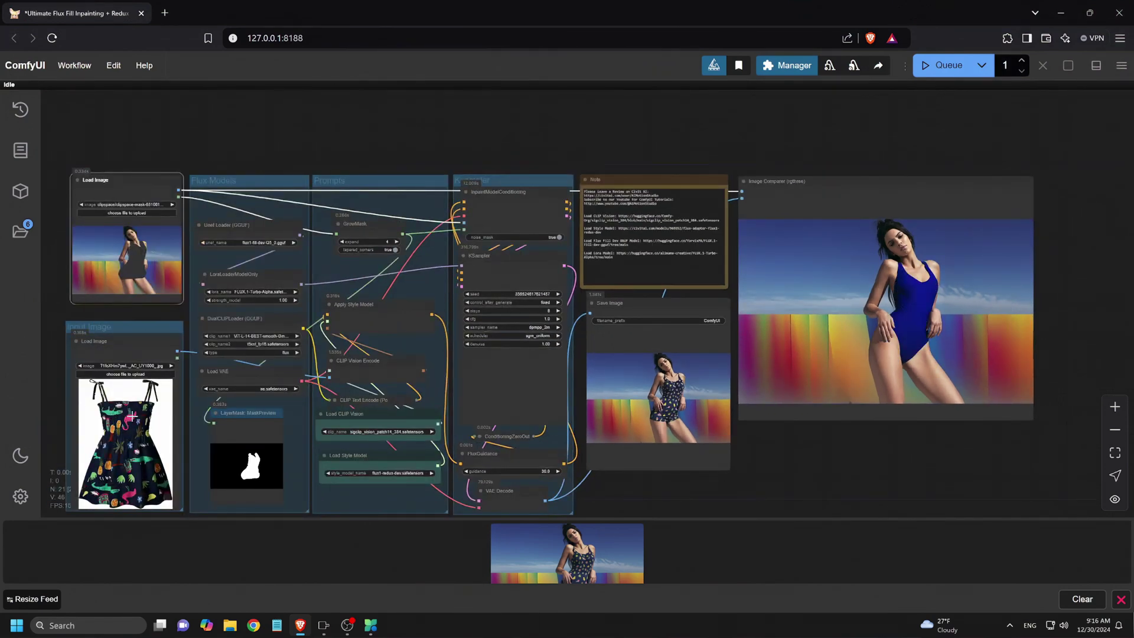
scroll(968, 263, up, 5)
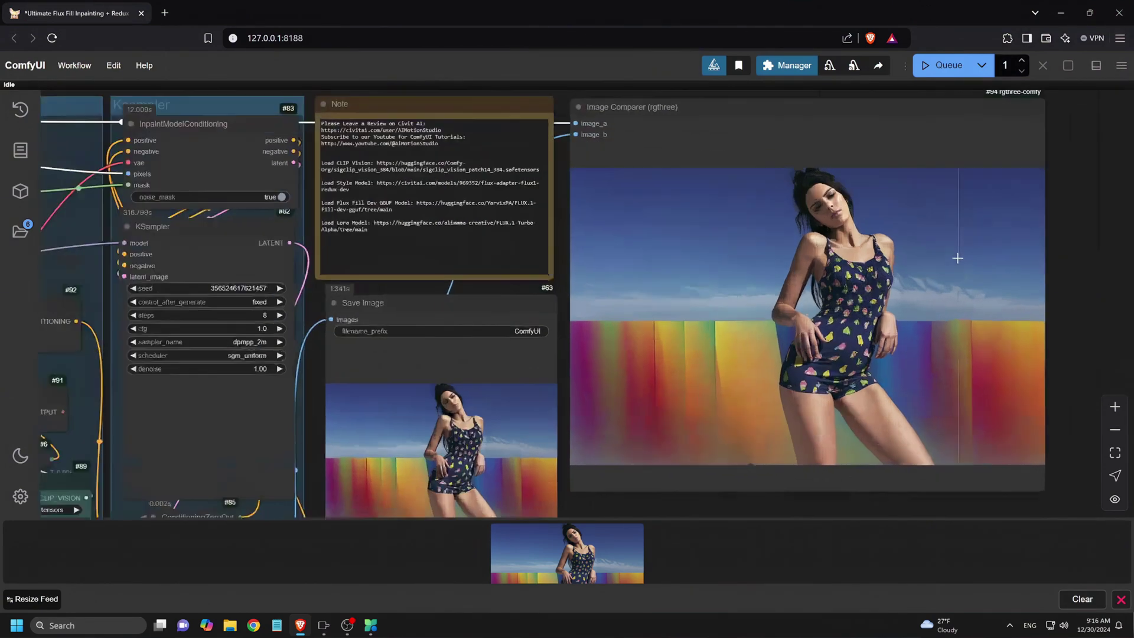
scroll(910, 271, up, 2)
scroll(878, 289, down, 6)
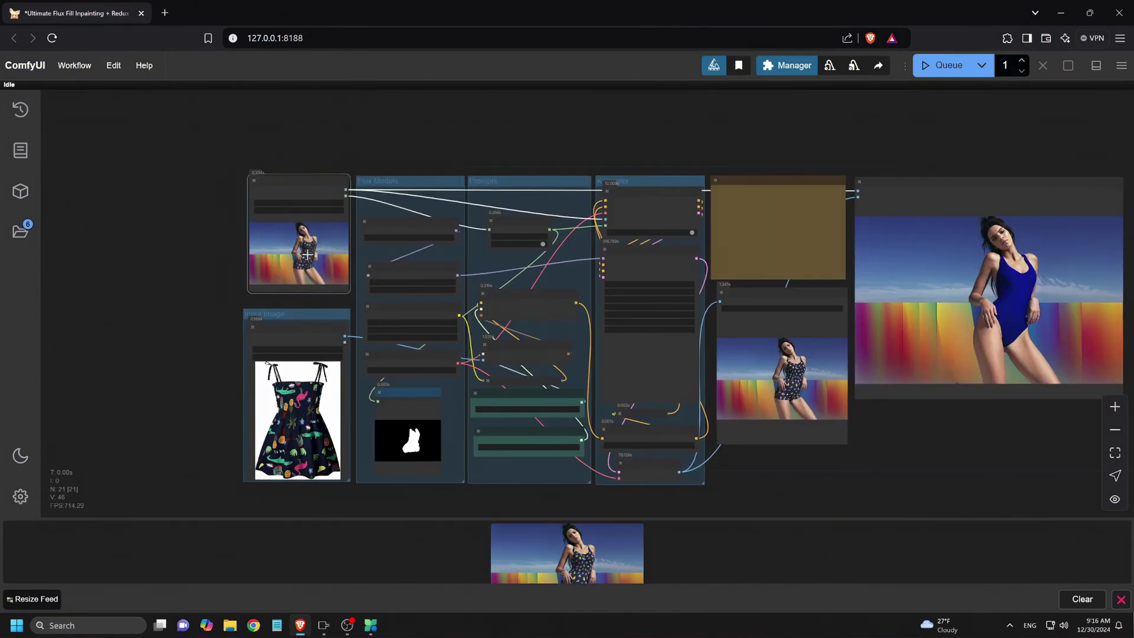
Load the long blonde wig picture into the Input Image group's Load Image node as the new reference
scroll(297, 360, up, 2)
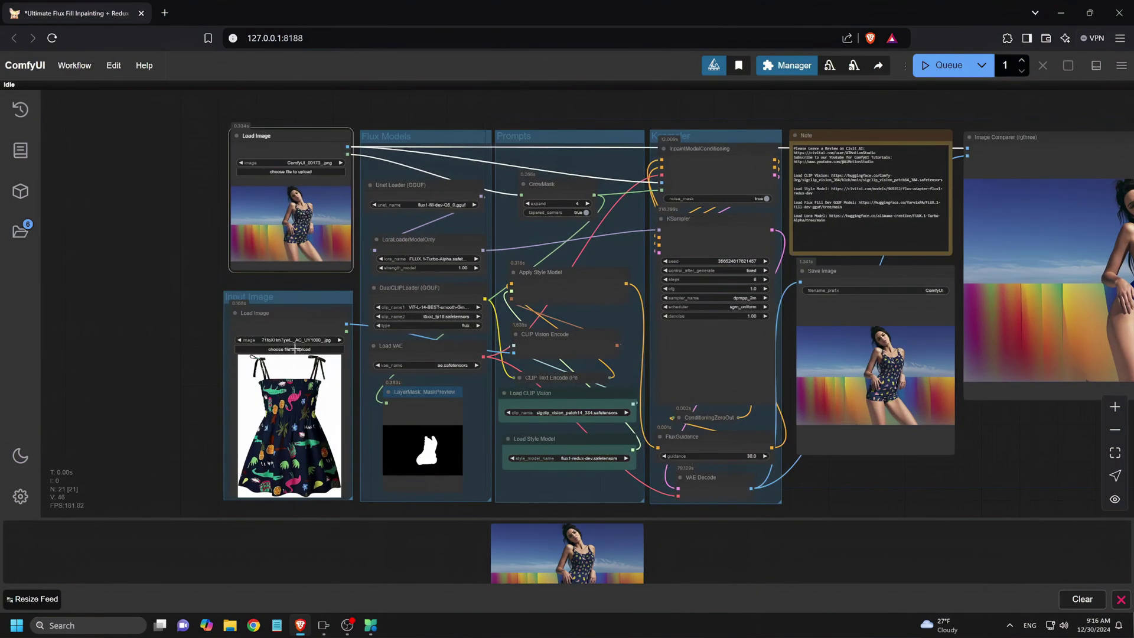
click(292, 348)
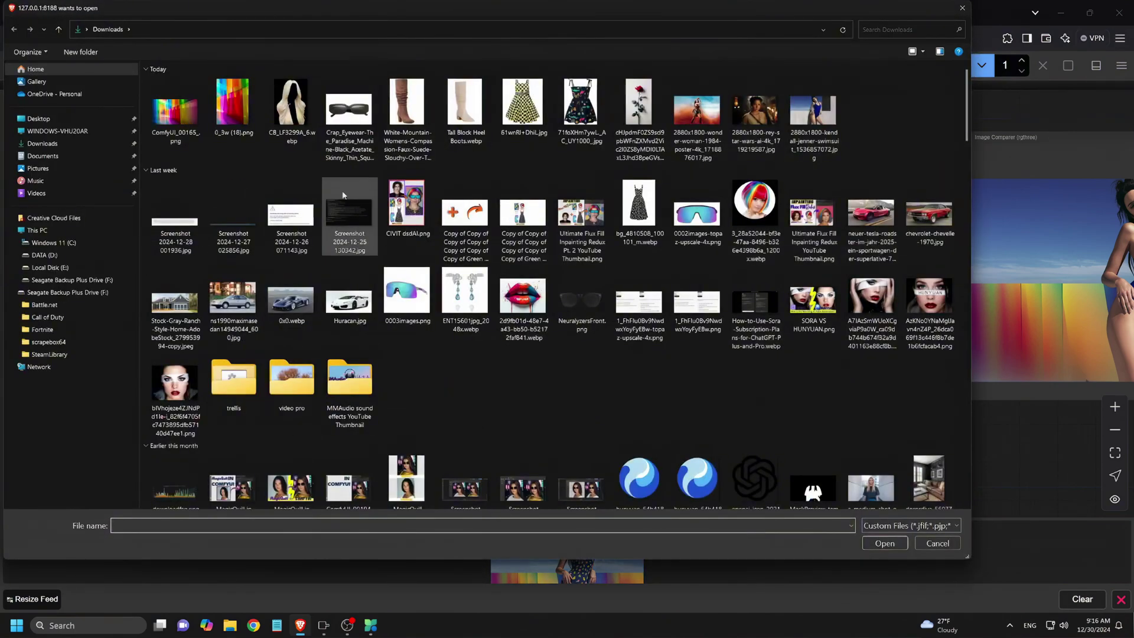
double_click(306, 117)
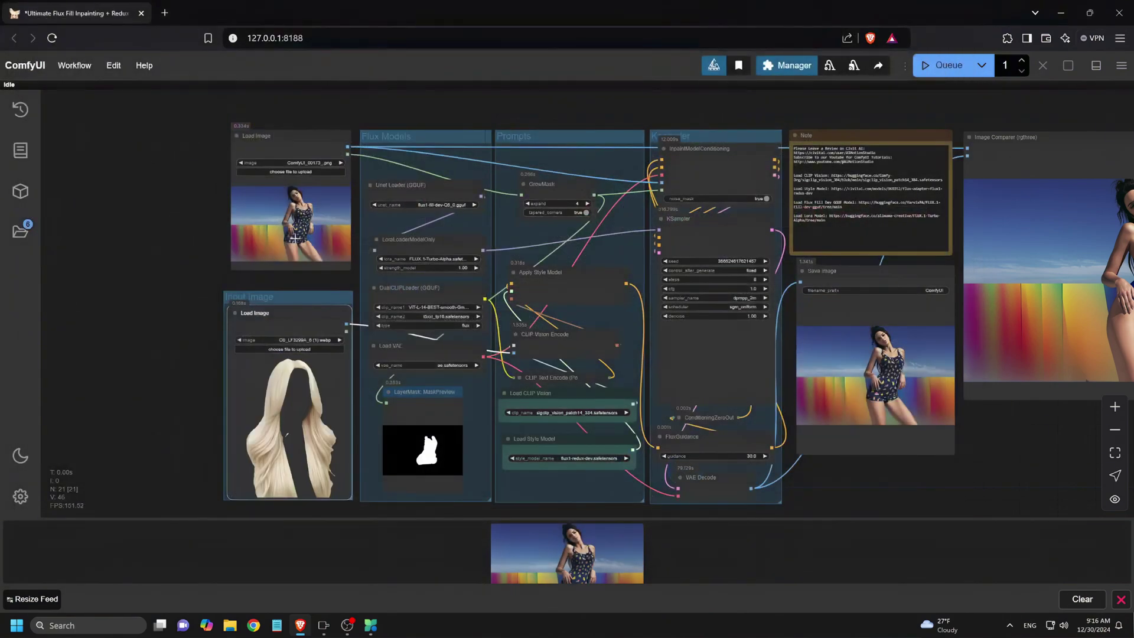
Mask the dark hair around the woman's head and the strand behind her arm with a thinner brush, and save the mask to the node
right_click(286, 202)
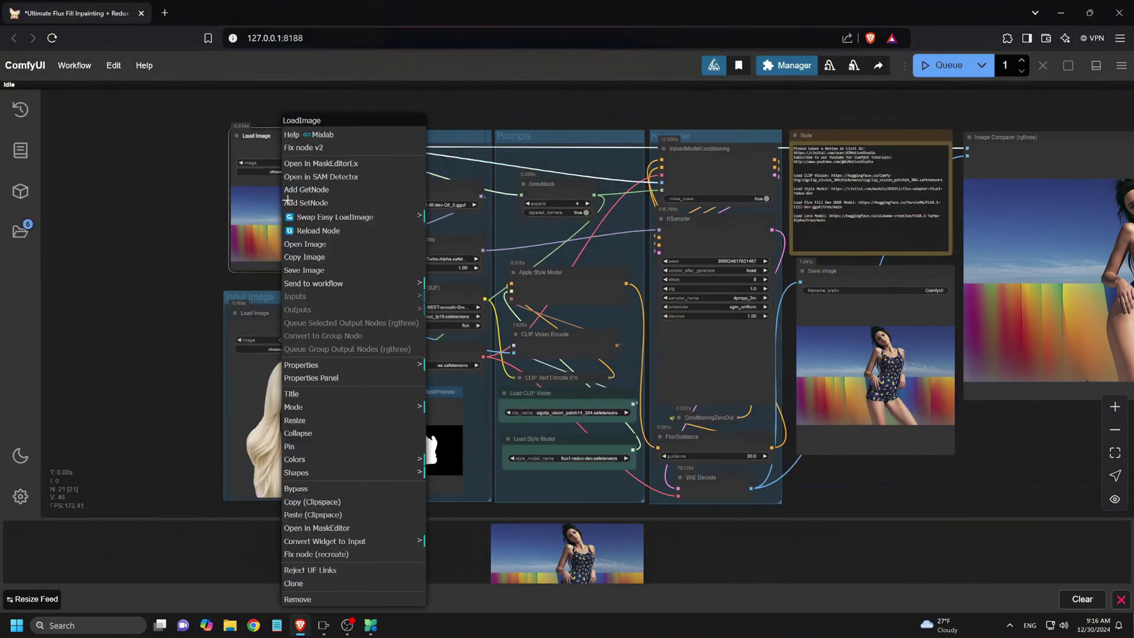
click(351, 529)
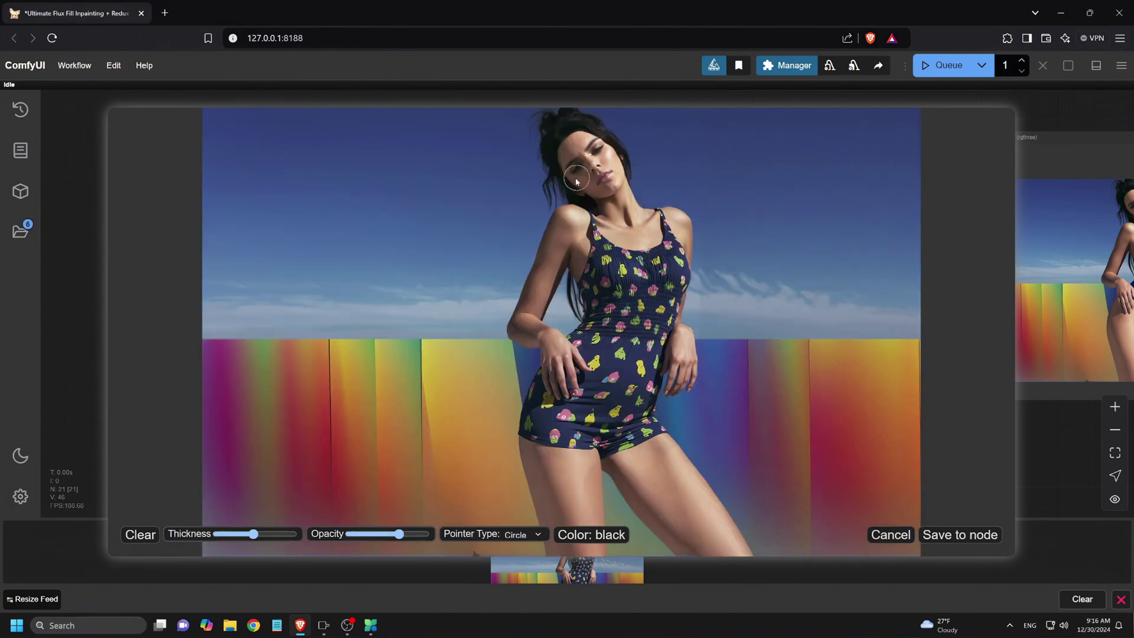
mouse_move(569, 131)
mouse_down()
mouse_move(608, 132)
mouse_move(640, 189)
mouse_move(639, 174)
mouse_move(561, 115)
mouse_move(539, 127)
mouse_move(556, 117)
mouse_move(550, 180)
mouse_move(582, 195)
mouse_move(547, 190)
mouse_move(543, 115)
mouse_move(550, 214)
mouse_up()
drag(568, 272, 573, 300)
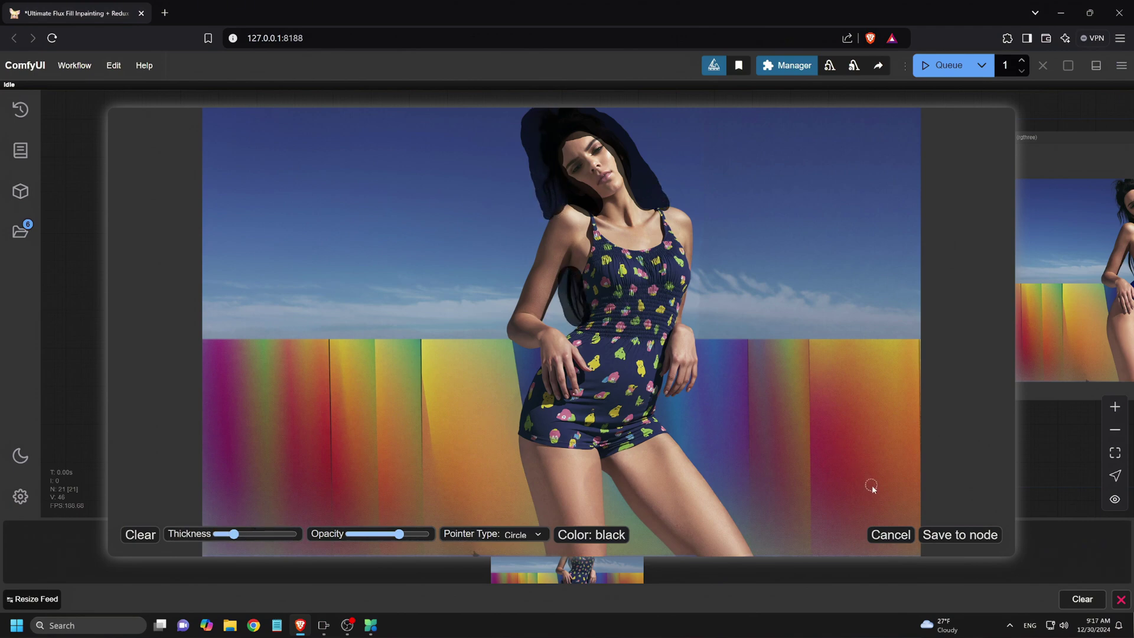
click(950, 536)
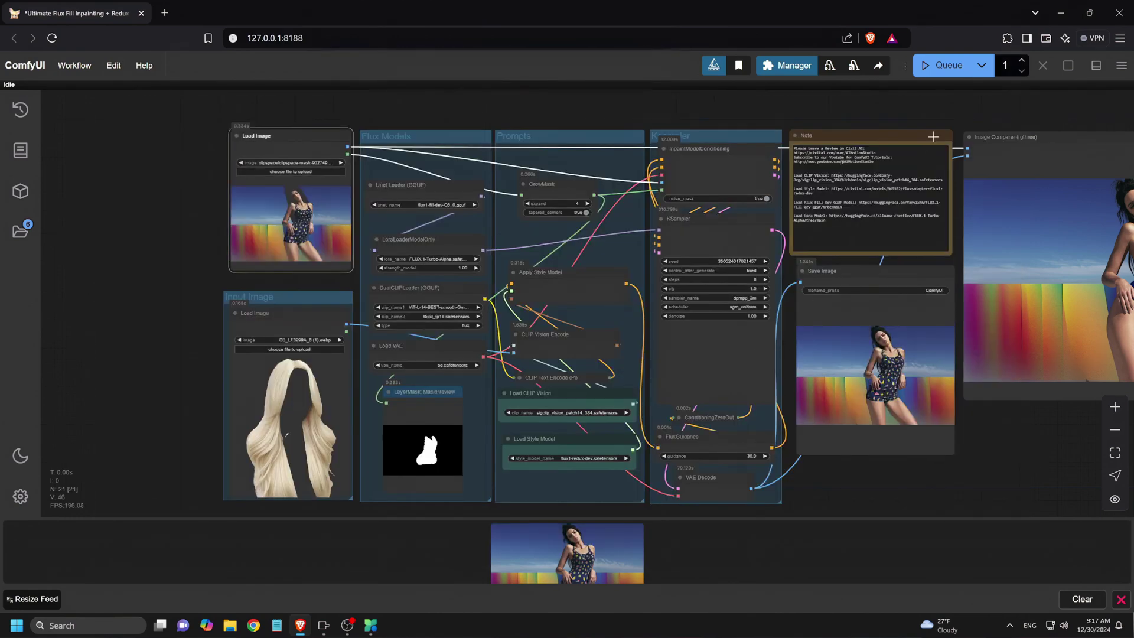
Queue the workflow to replace the masked hair using the blonde wig reference, and compare the result with the original in the Image Comparer
click(945, 65)
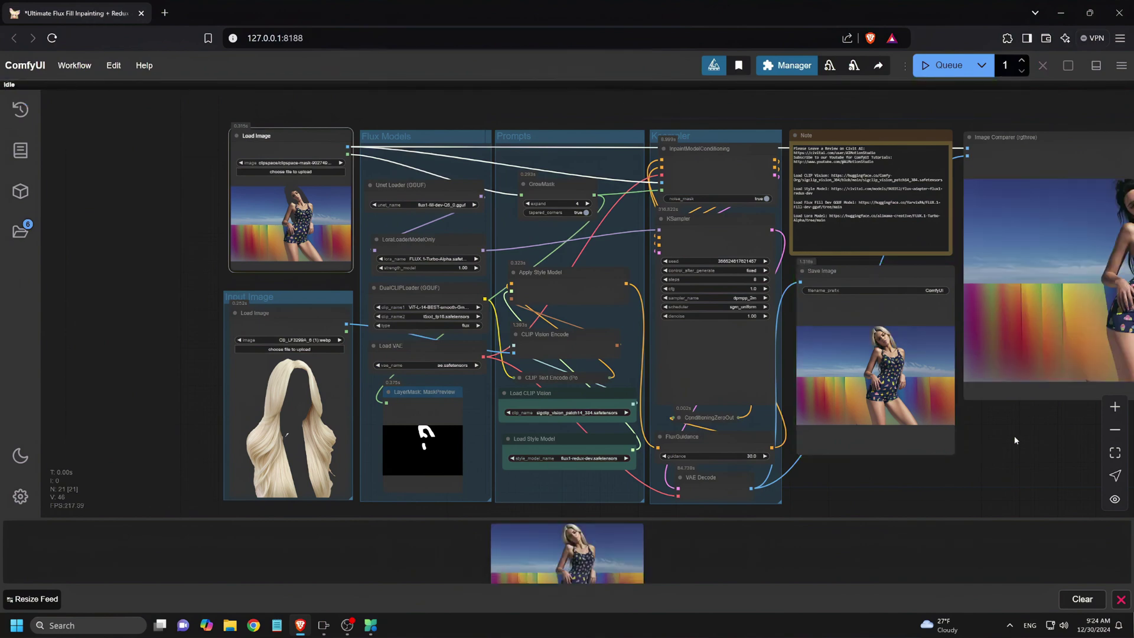
drag(1017, 441, 681, 457)
scroll(838, 216, up, 8)
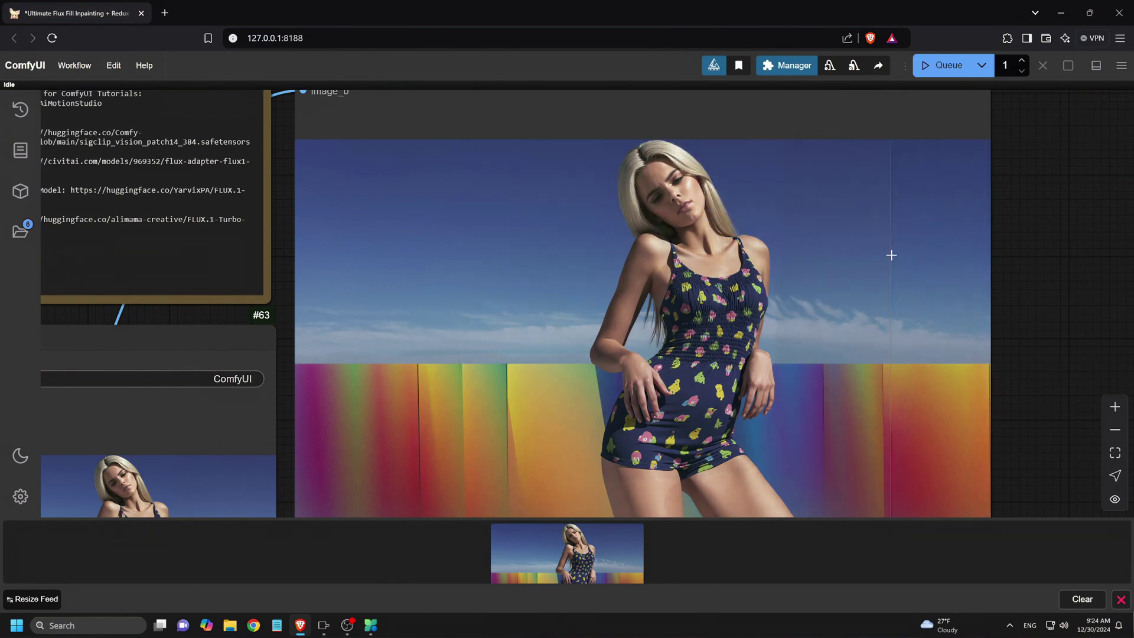
scroll(892, 251, up, 3)
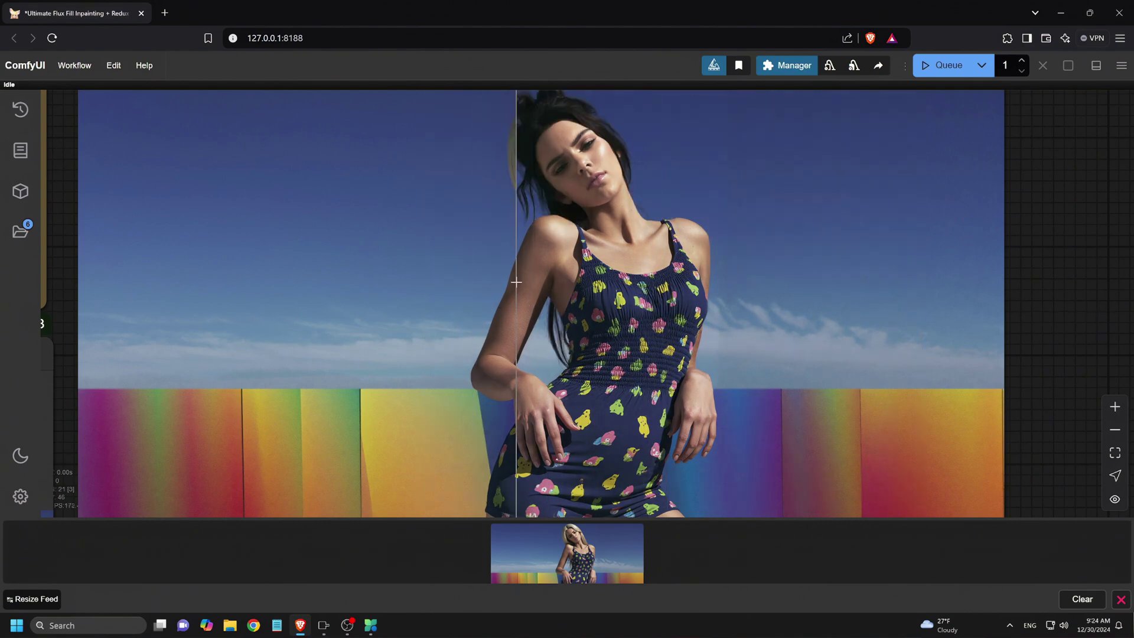
scroll(880, 298, down, 4)
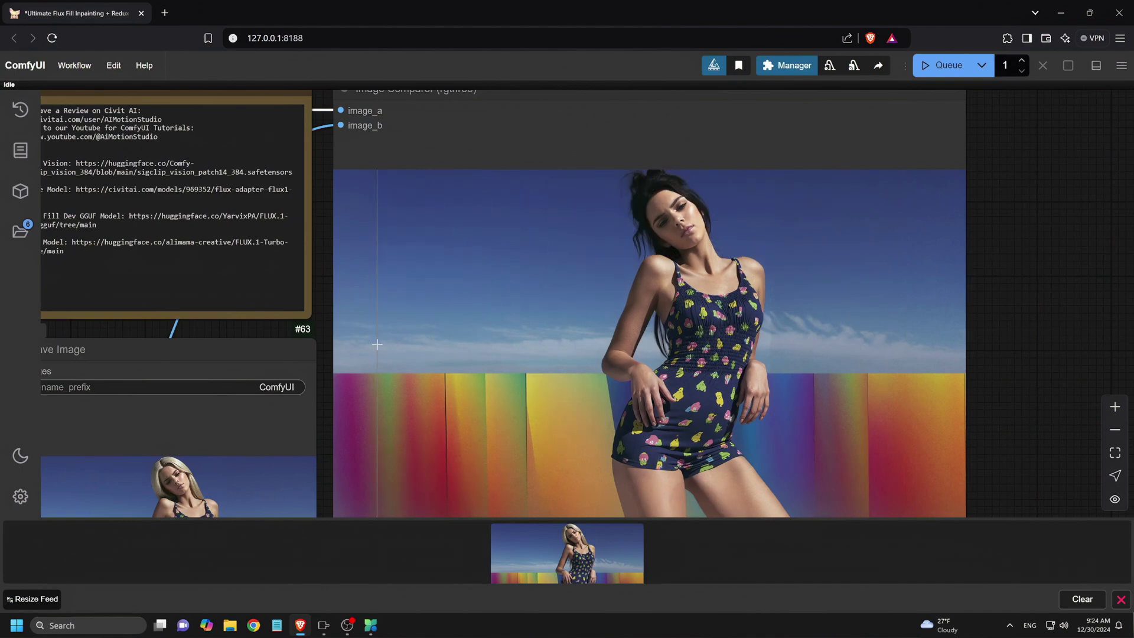
scroll(897, 370, down, 3)
scroll(1025, 321, down, 3)
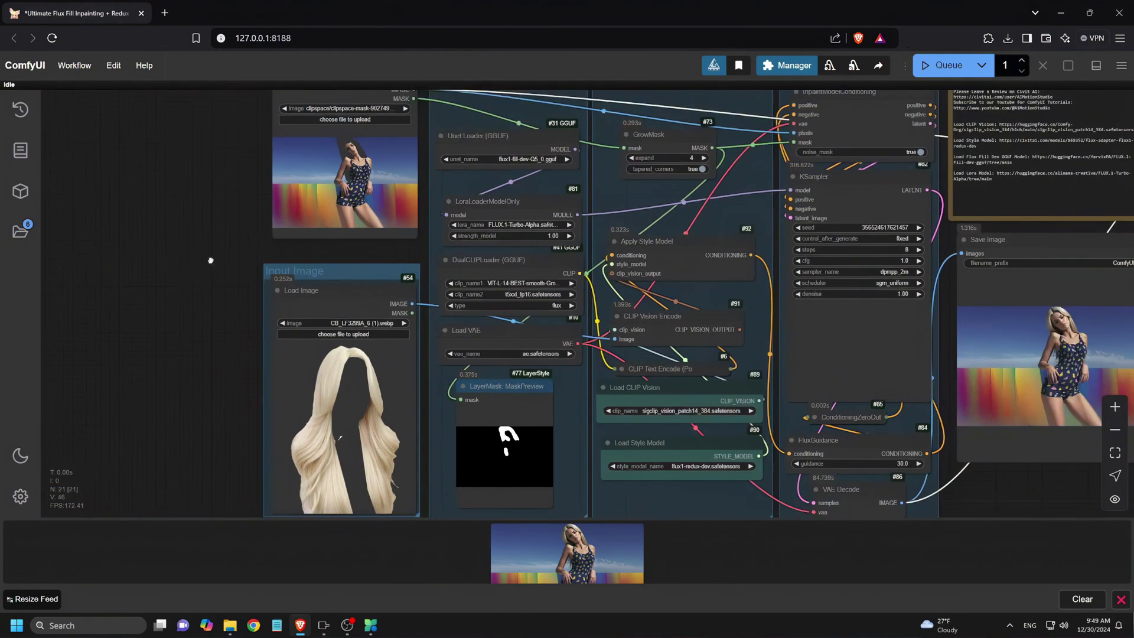
Load the brown dress model photo 2024-08-20_49384.webp as the main image and the ruffled floral dress picture as the Input Image reference
drag(211, 258, 185, 266)
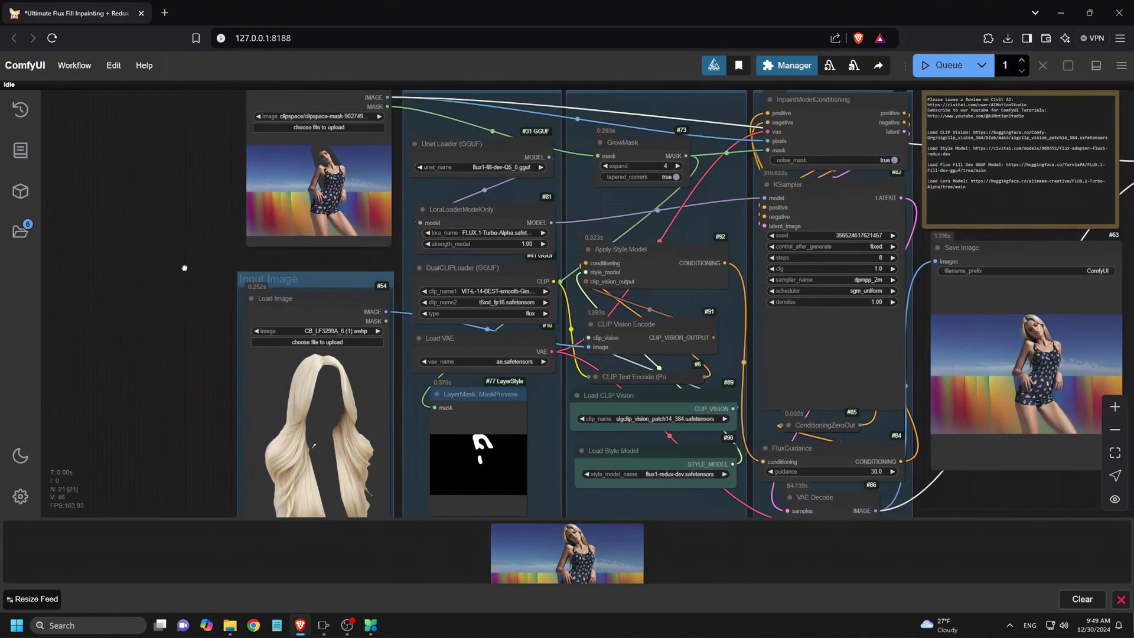
click(308, 129)
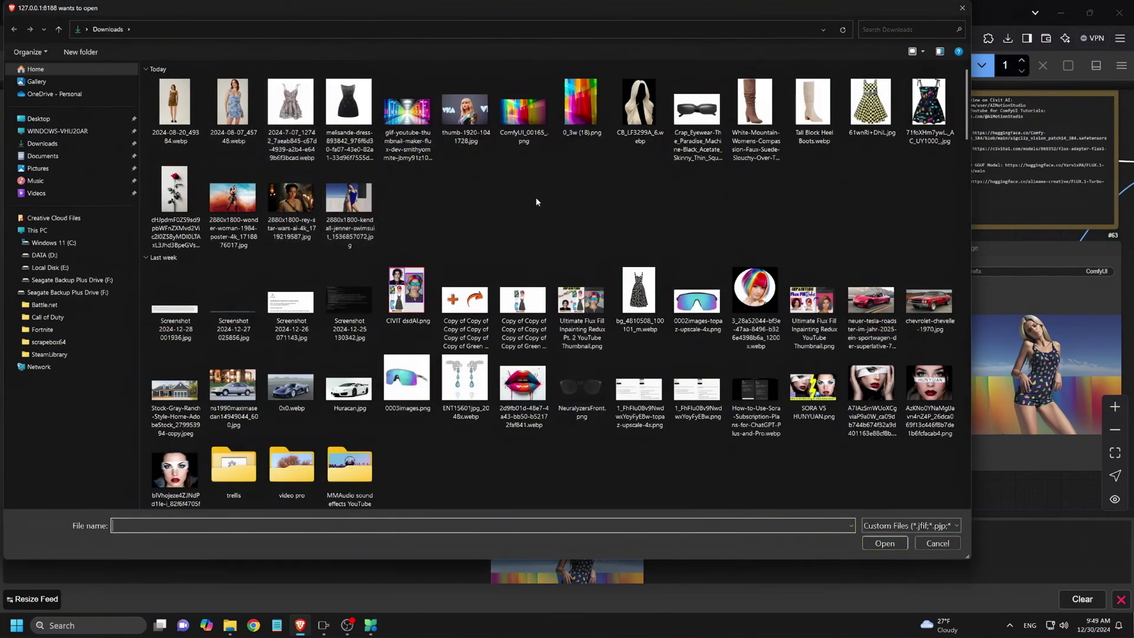
double_click(175, 103)
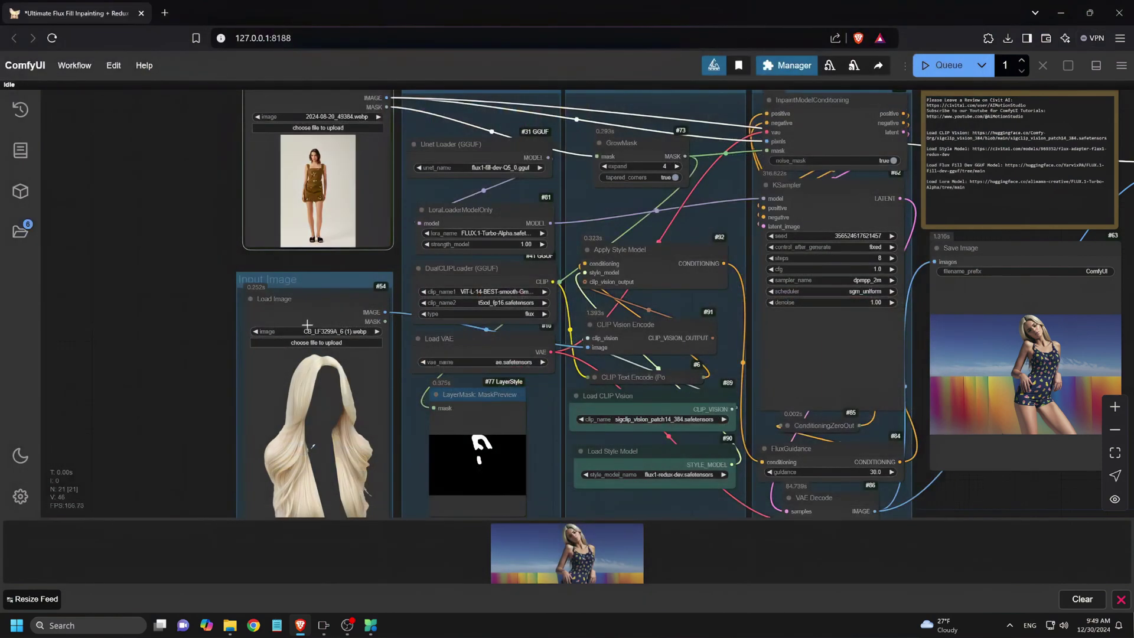
click(303, 343)
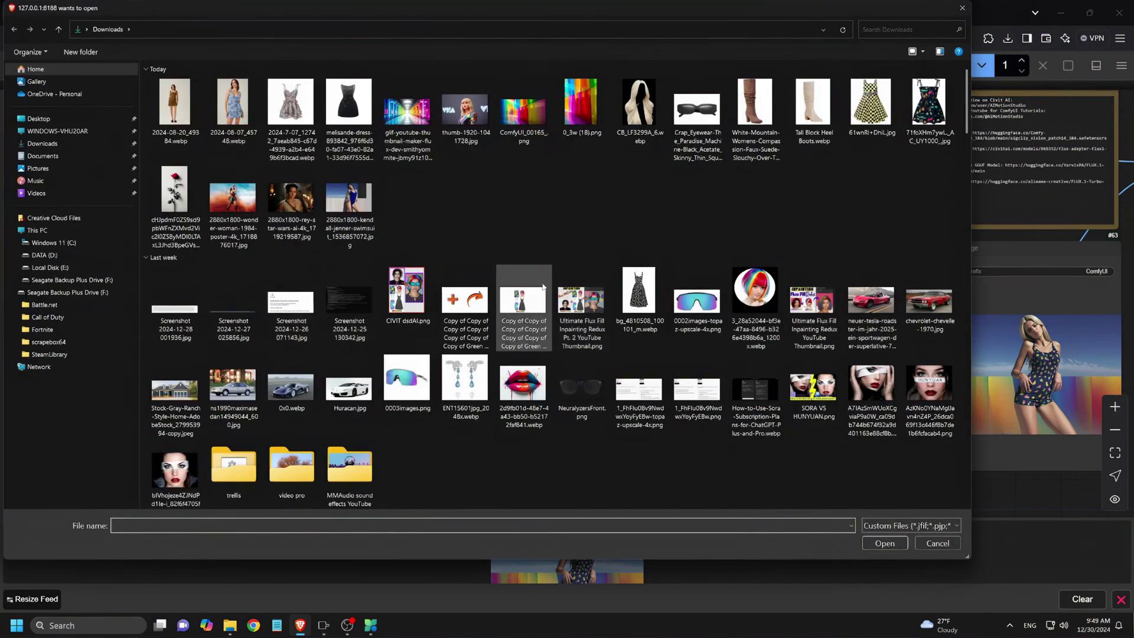
double_click(290, 108)
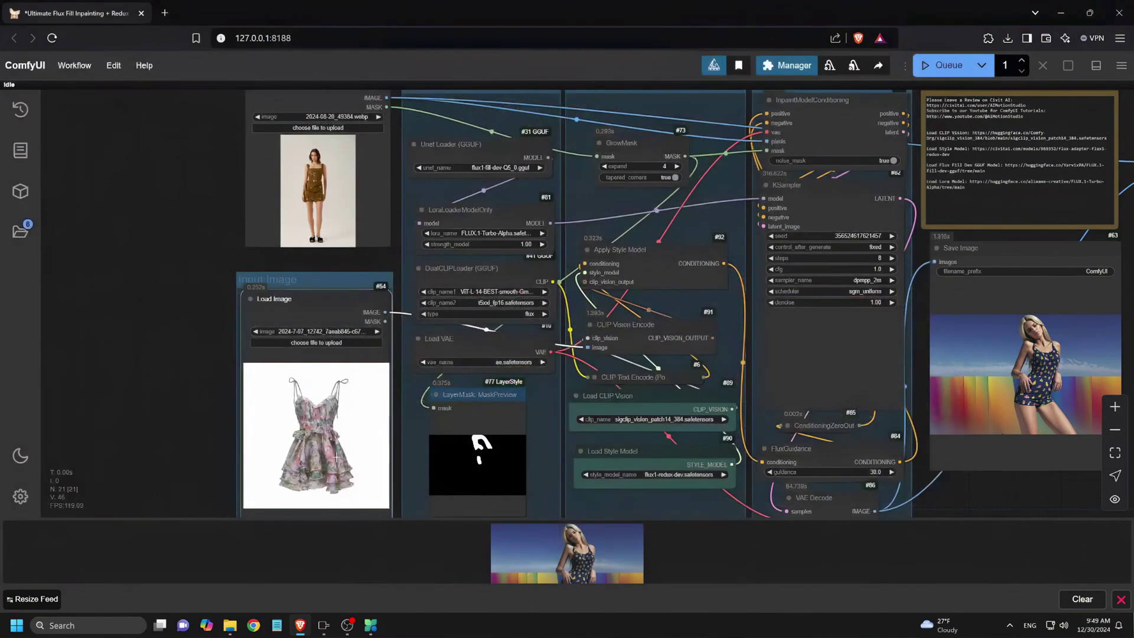
Mask the model's entire brown dress, including its shoulder straps, in the main image and save the mask to the node
scroll(334, 456, up, 2)
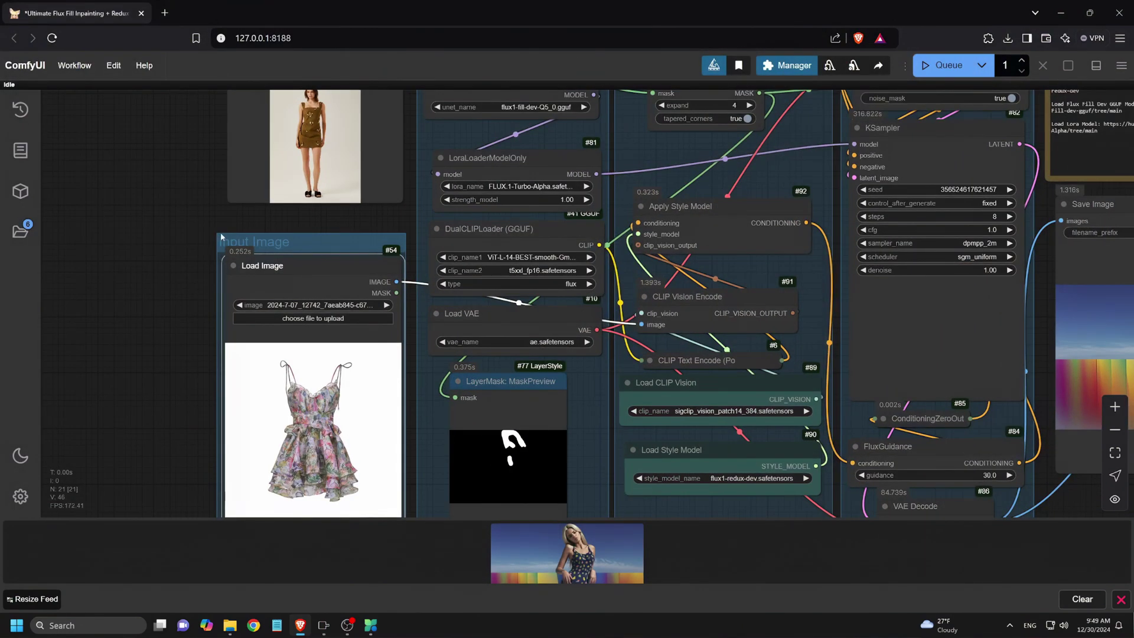
drag(203, 216, 213, 284)
scroll(366, 199, up, 5)
right_click(258, 121)
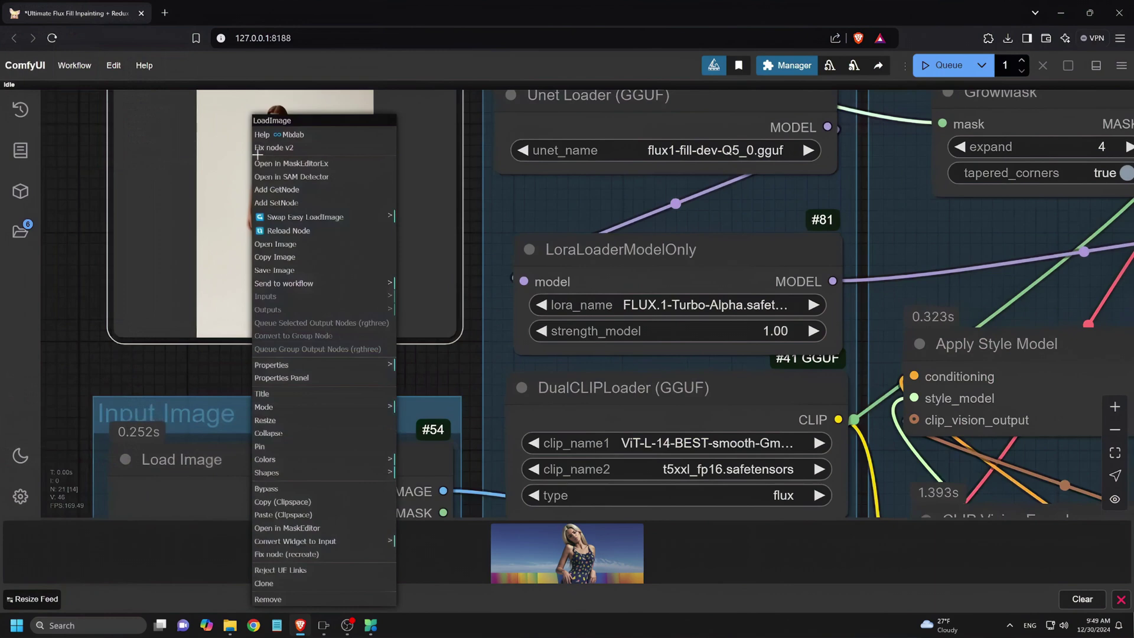
click(288, 528)
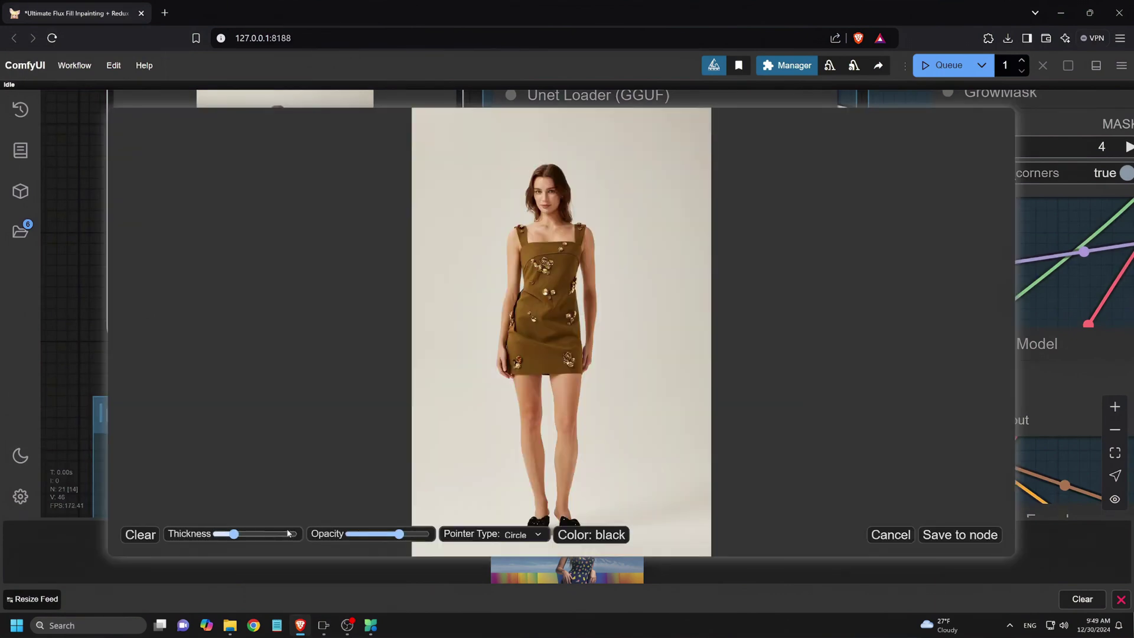
mouse_move(523, 231)
mouse_down()
mouse_move(559, 247)
mouse_move(579, 227)
mouse_move(578, 365)
mouse_move(515, 371)
mouse_up()
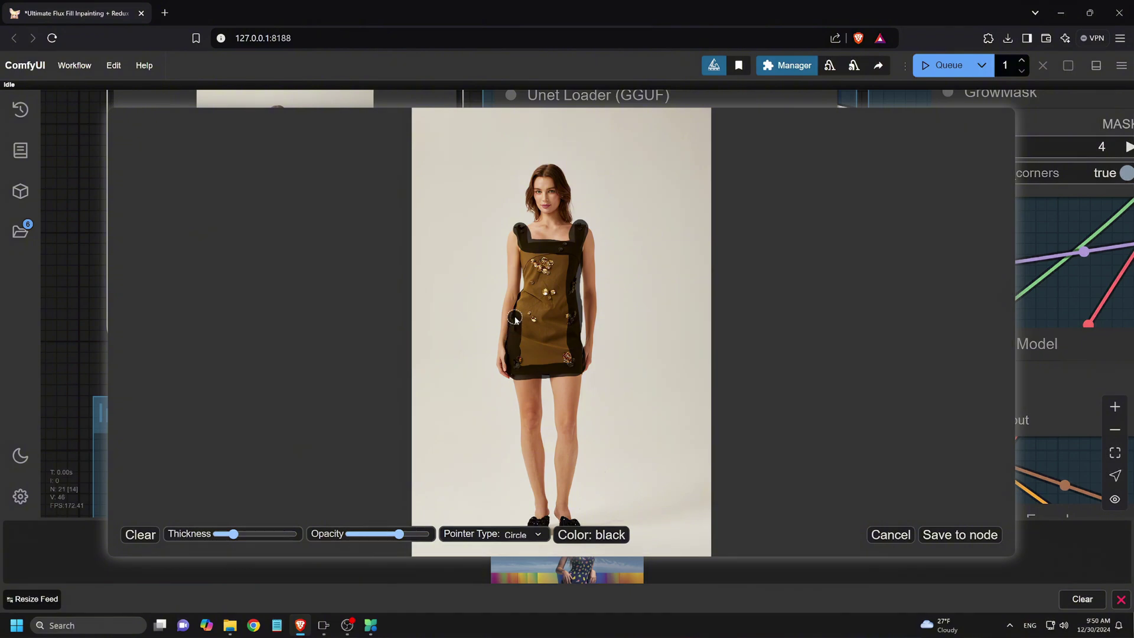
mouse_move(514, 319)
mouse_down()
mouse_move(526, 251)
mouse_move(542, 290)
mouse_move(527, 325)
mouse_move(560, 322)
mouse_move(543, 328)
mouse_move(566, 356)
mouse_up()
click(960, 535)
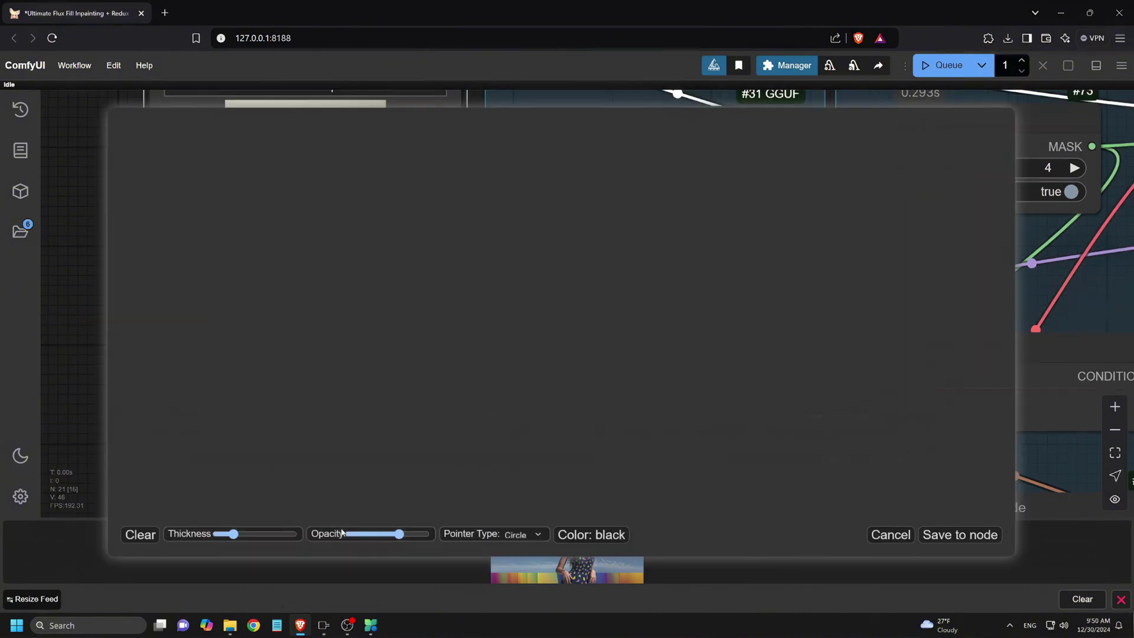
click(956, 535)
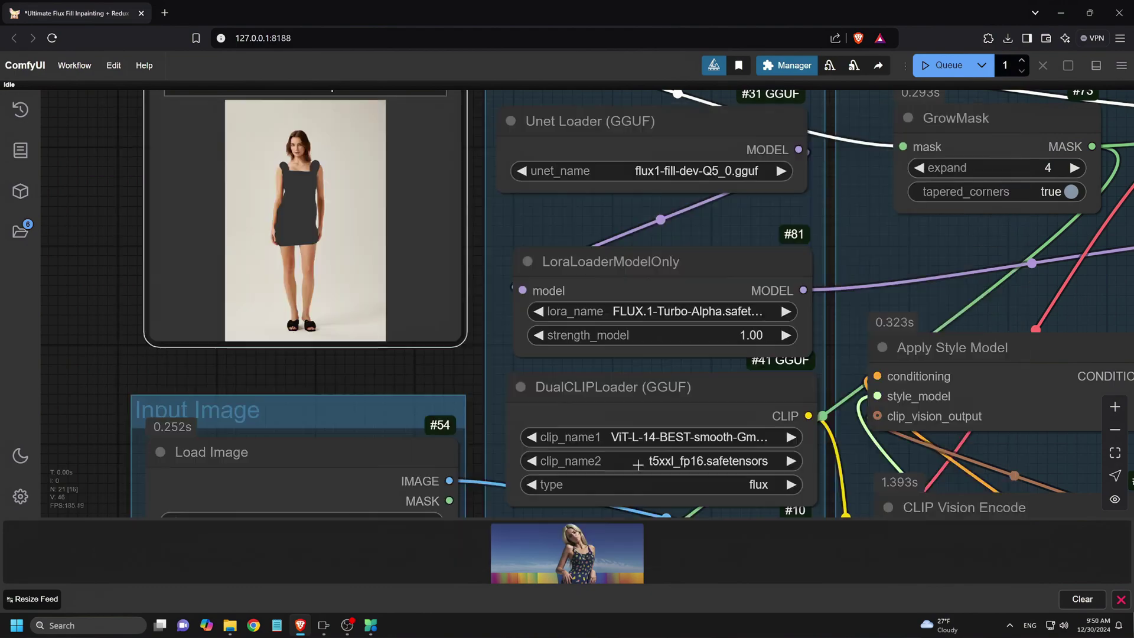
Queue the workflow to replace the masked brown dress using the ruffled floral dress reference
scroll(404, 335, down, 6)
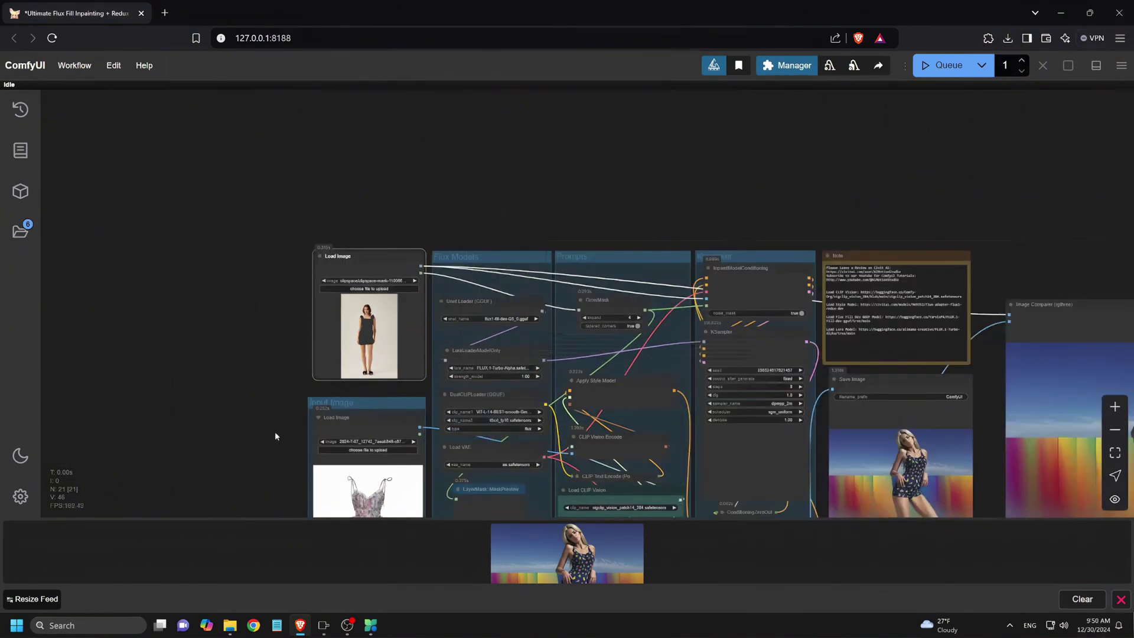
scroll(331, 438, up, 10)
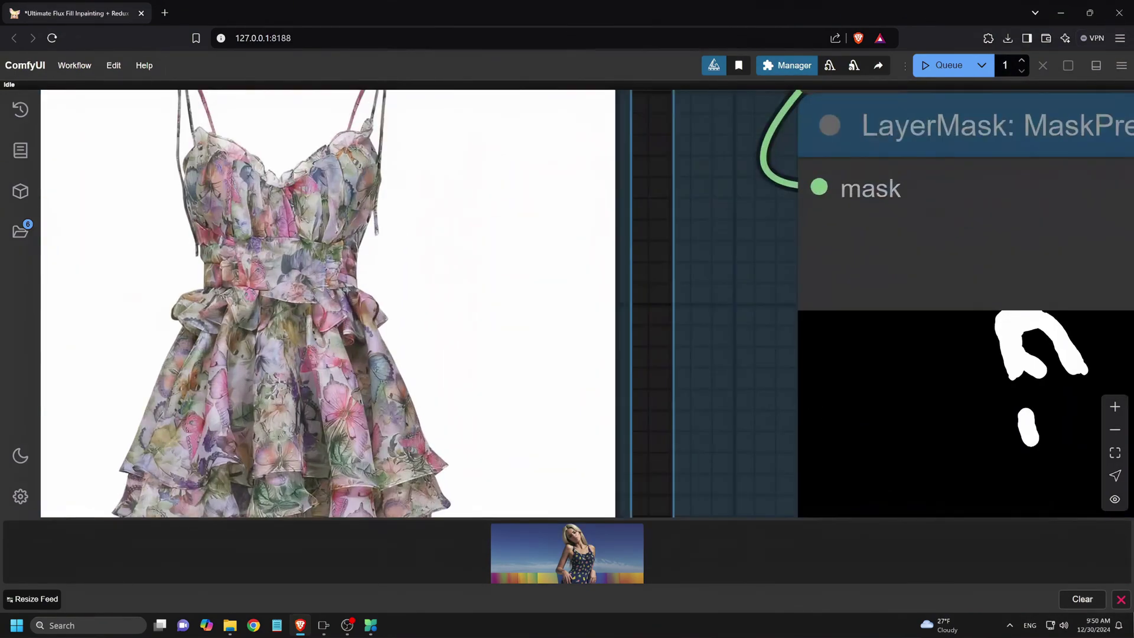
scroll(322, 227, down, 8)
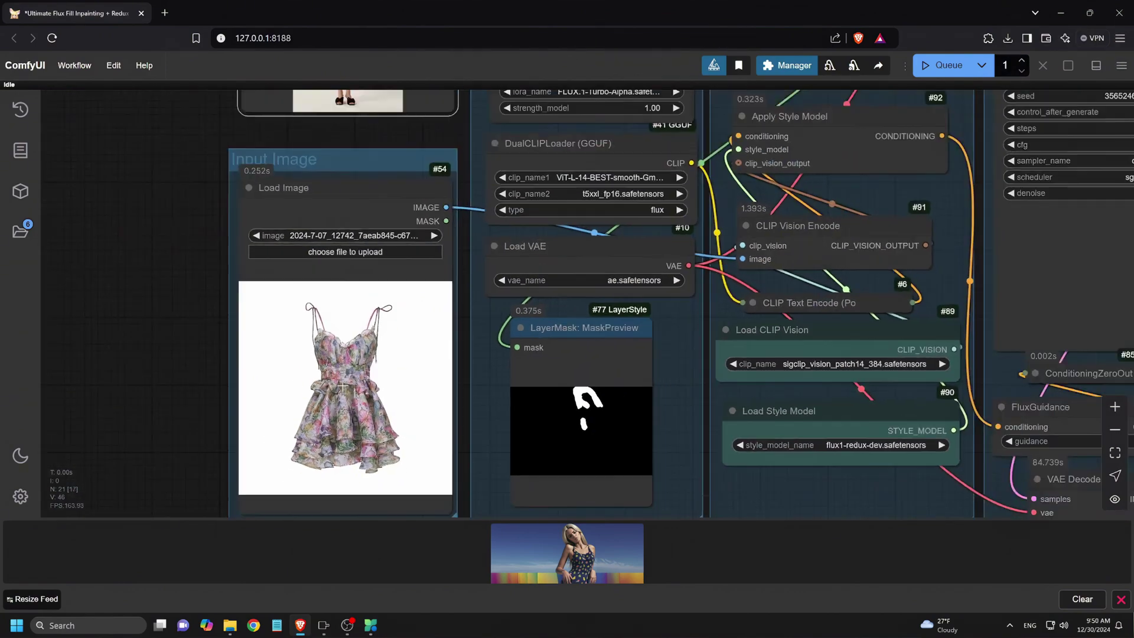
scroll(318, 383, down, 2)
scroll(969, 453, down, 3)
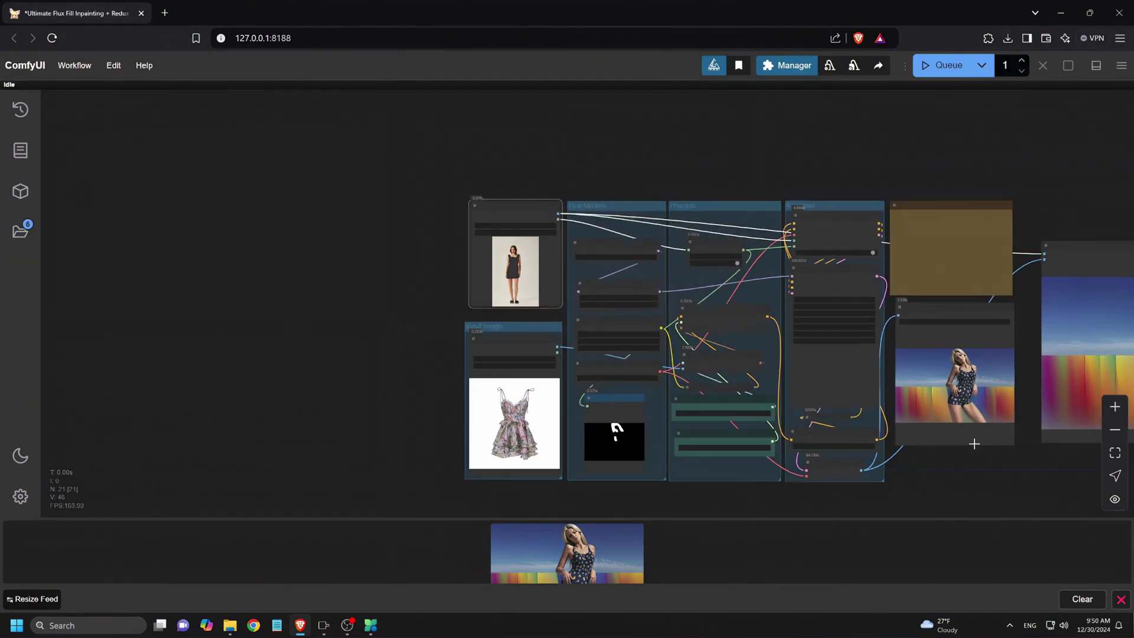
drag(970, 454, 722, 433)
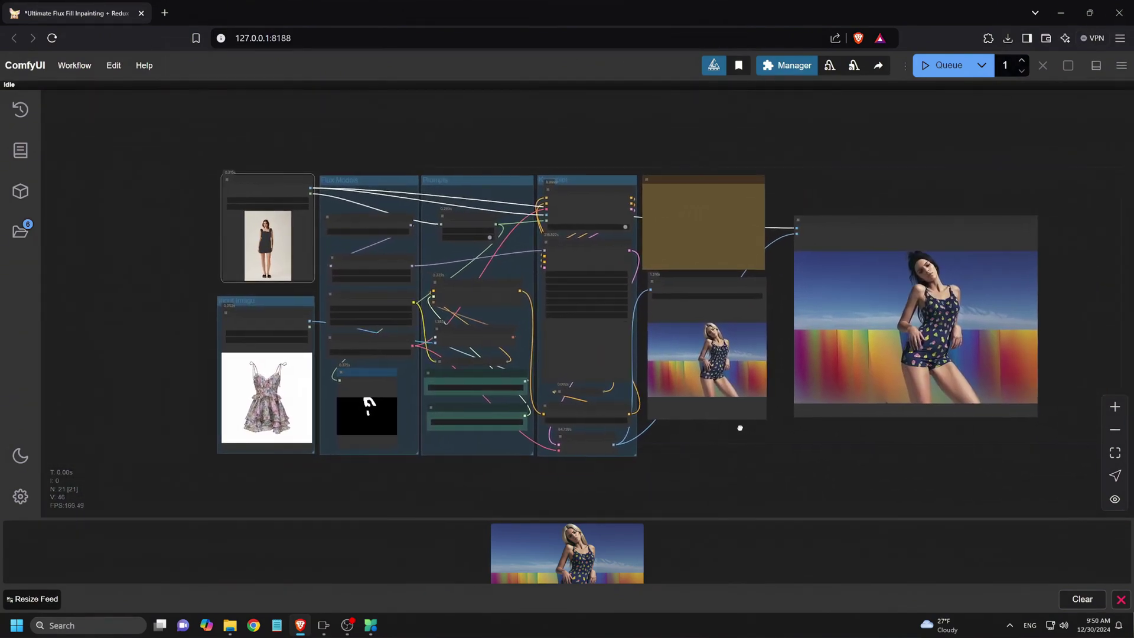
click(944, 65)
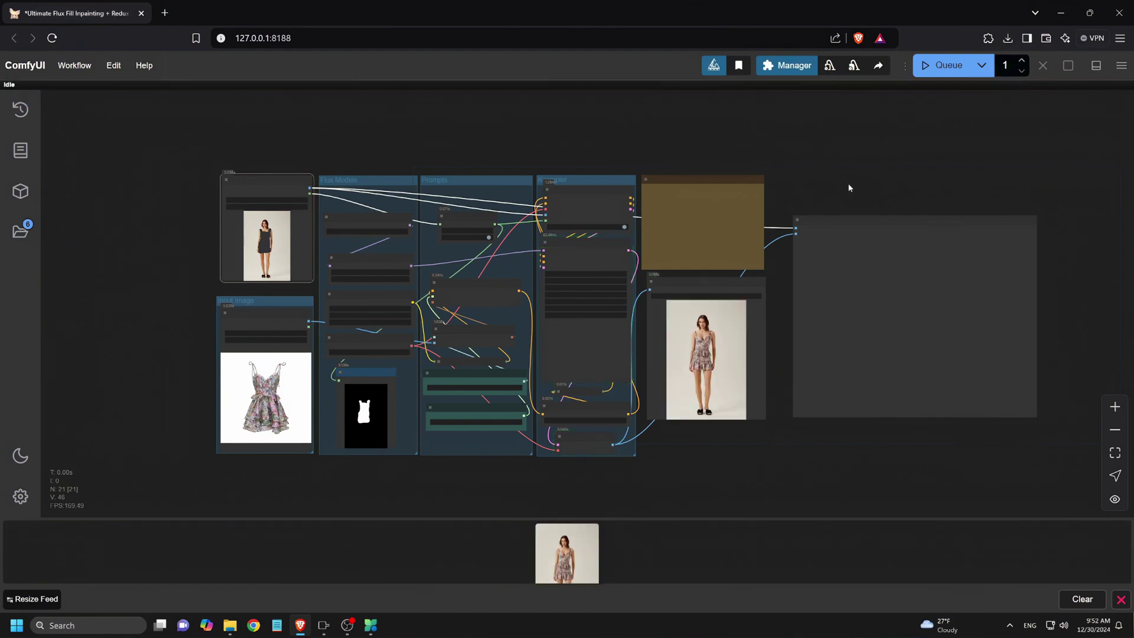
Compare the brown dress photo with the generated floral dress image up close in the Image Comparer node
scroll(943, 265, up, 5)
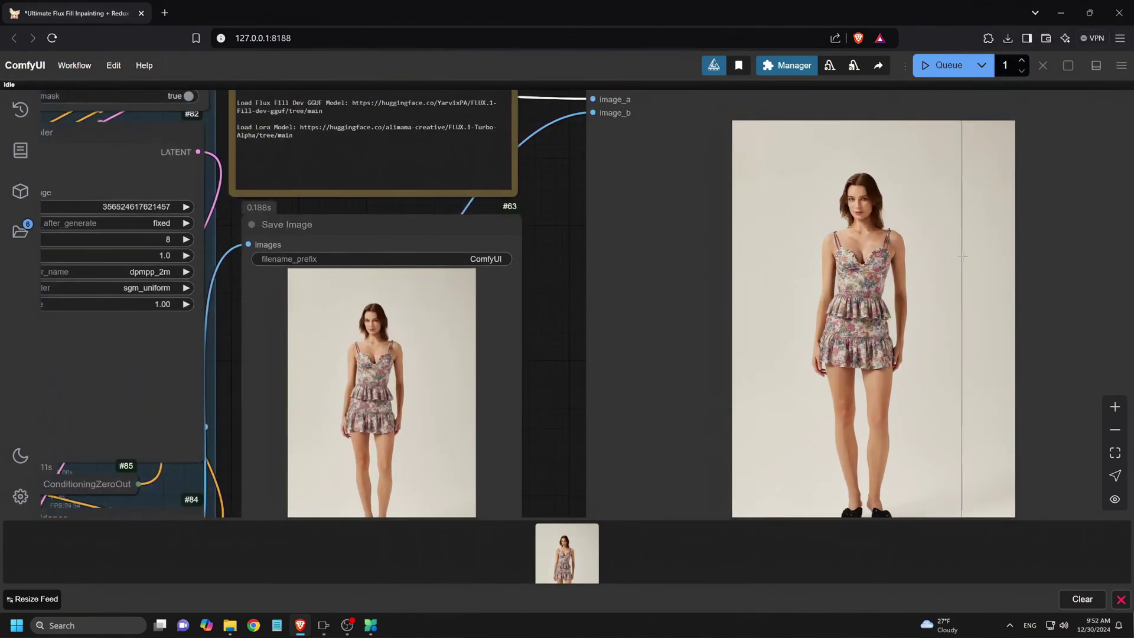
scroll(943, 266, up, 4)
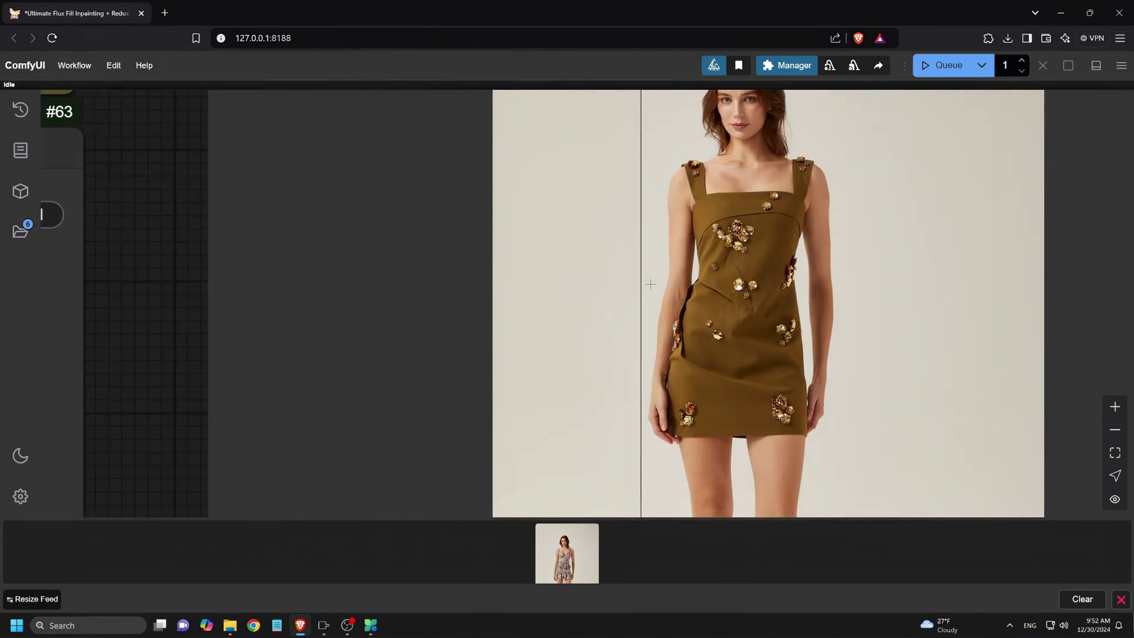
scroll(867, 328, down, 5)
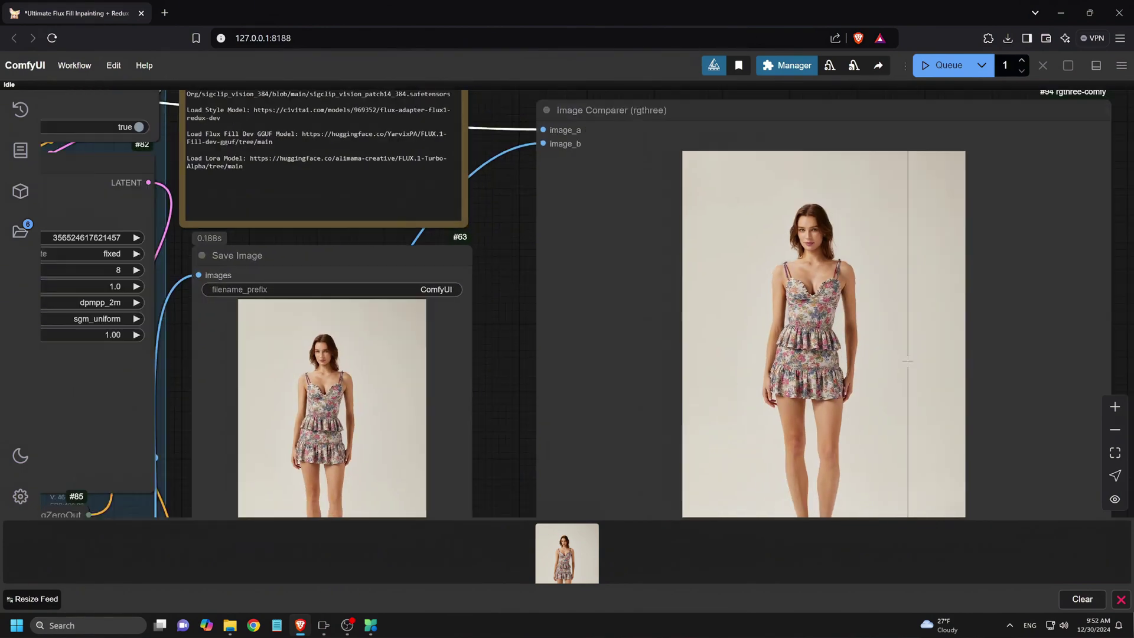
scroll(904, 355, down, 2)
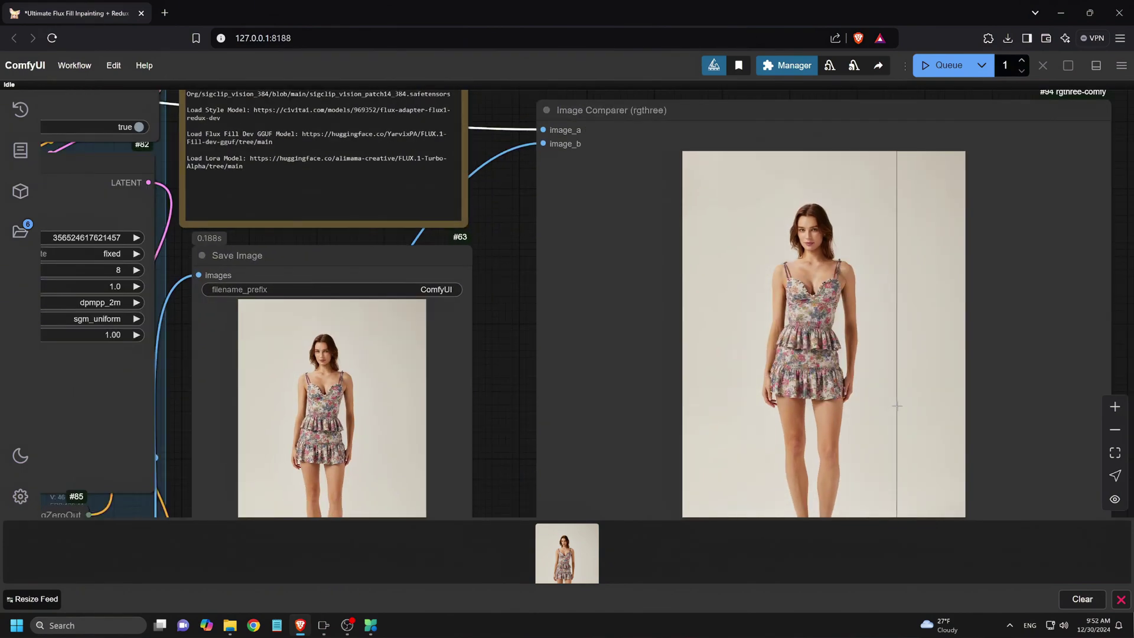
scroll(901, 413, down, 2)
scroll(903, 416, down, 1)
scroll(898, 419, up, 3)
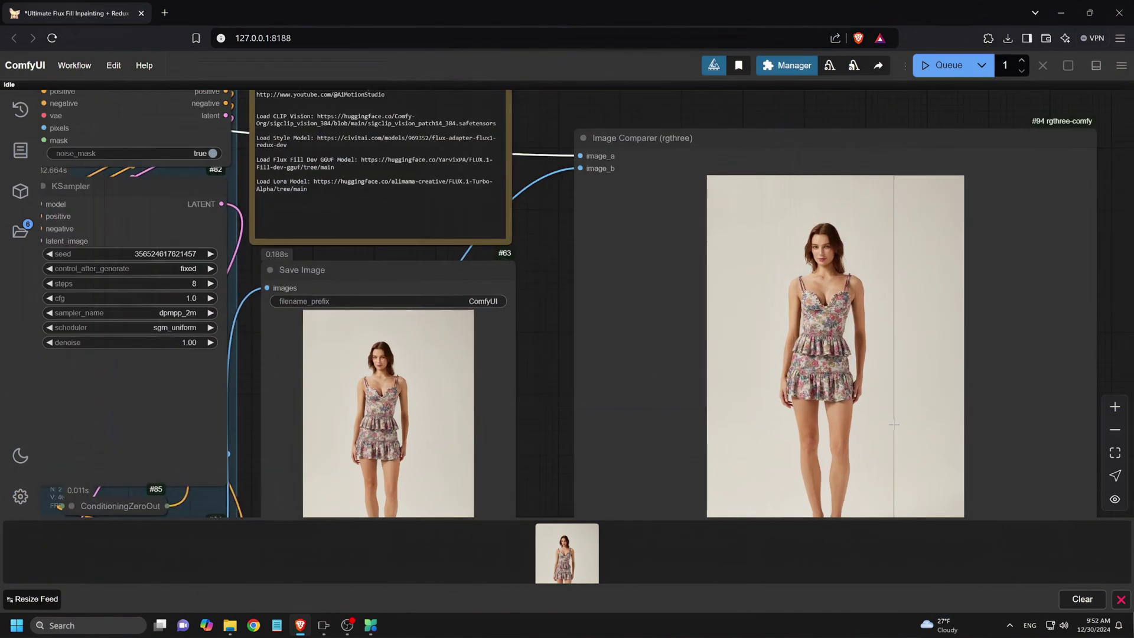
scroll(898, 418, up, 1)
scroll(904, 416, down, 5)
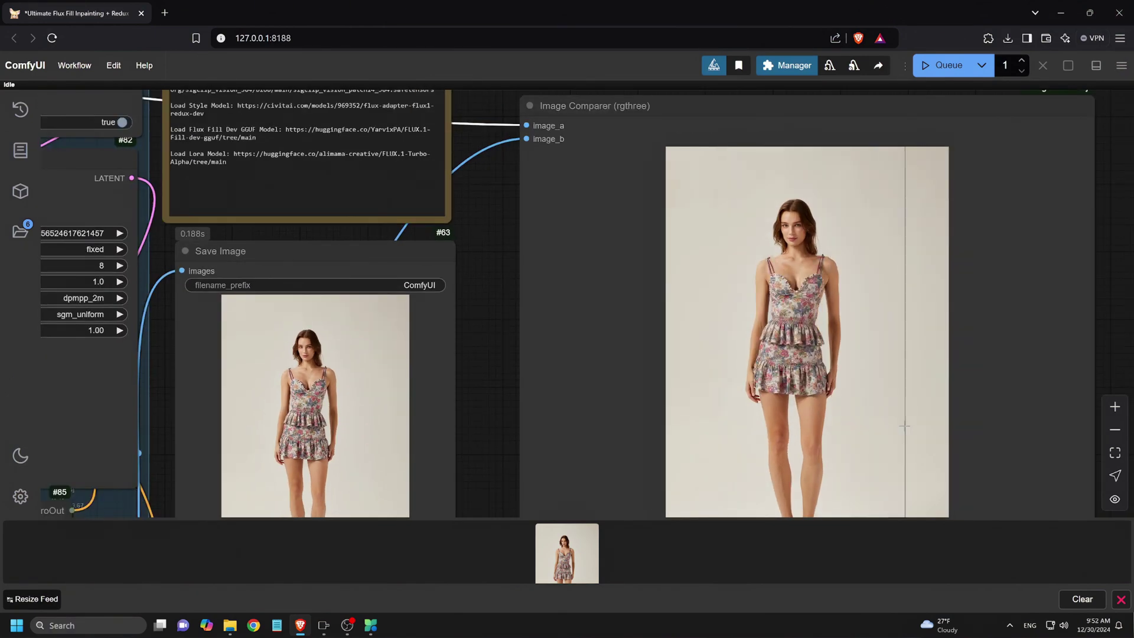
scroll(922, 413, down, 3)
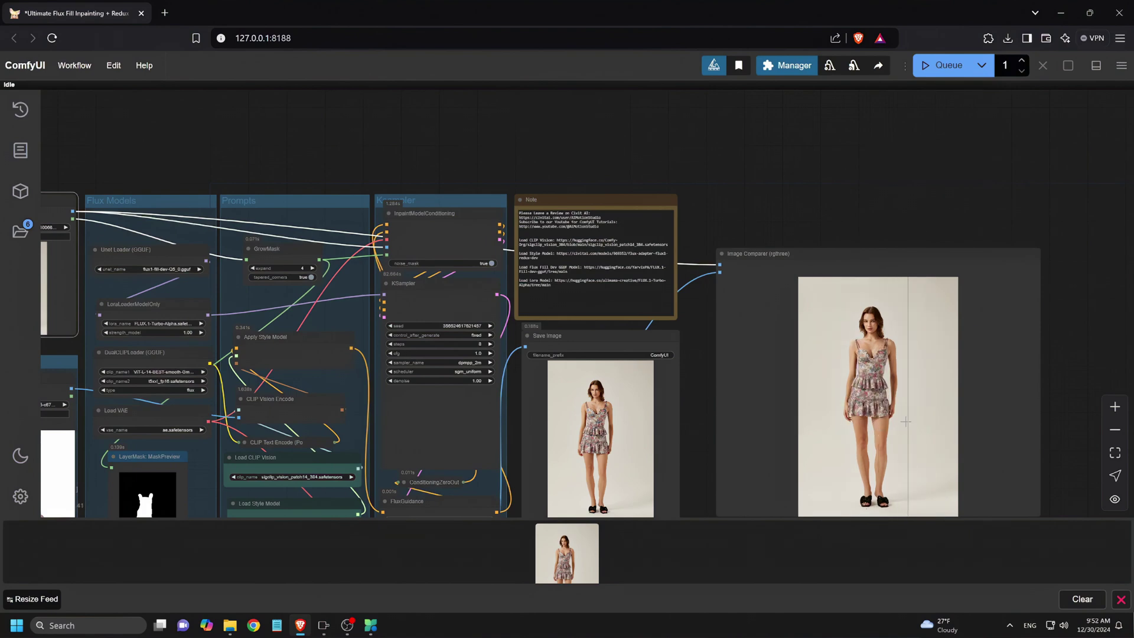
Load the generated floral dress image from the image feed into the main Load Image node
drag(706, 228, 885, 154)
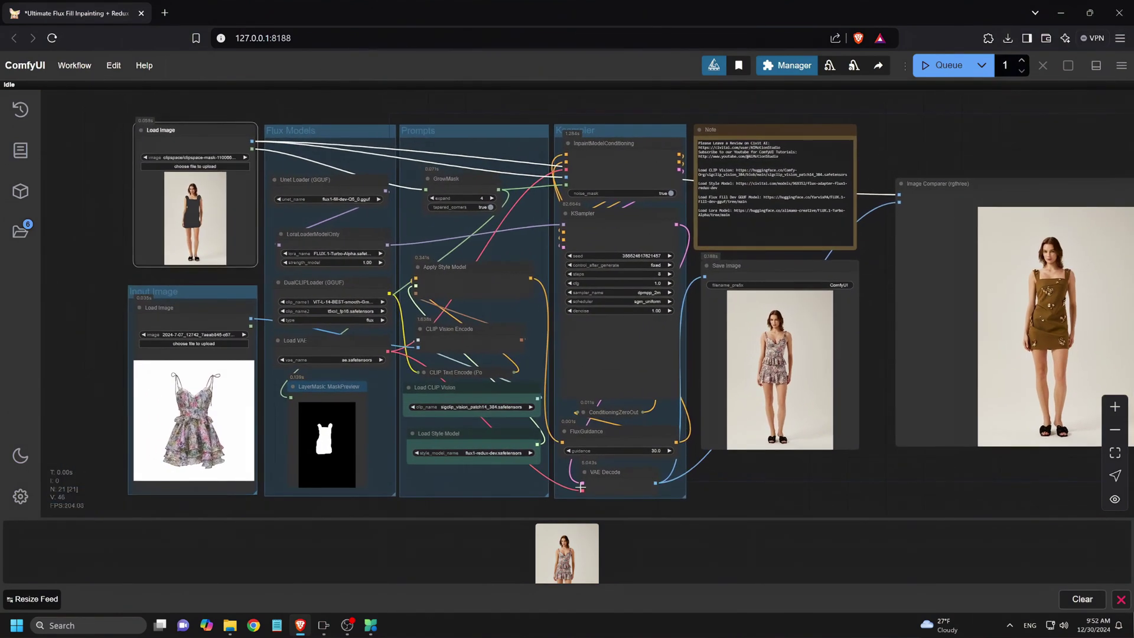
drag(565, 554, 218, 198)
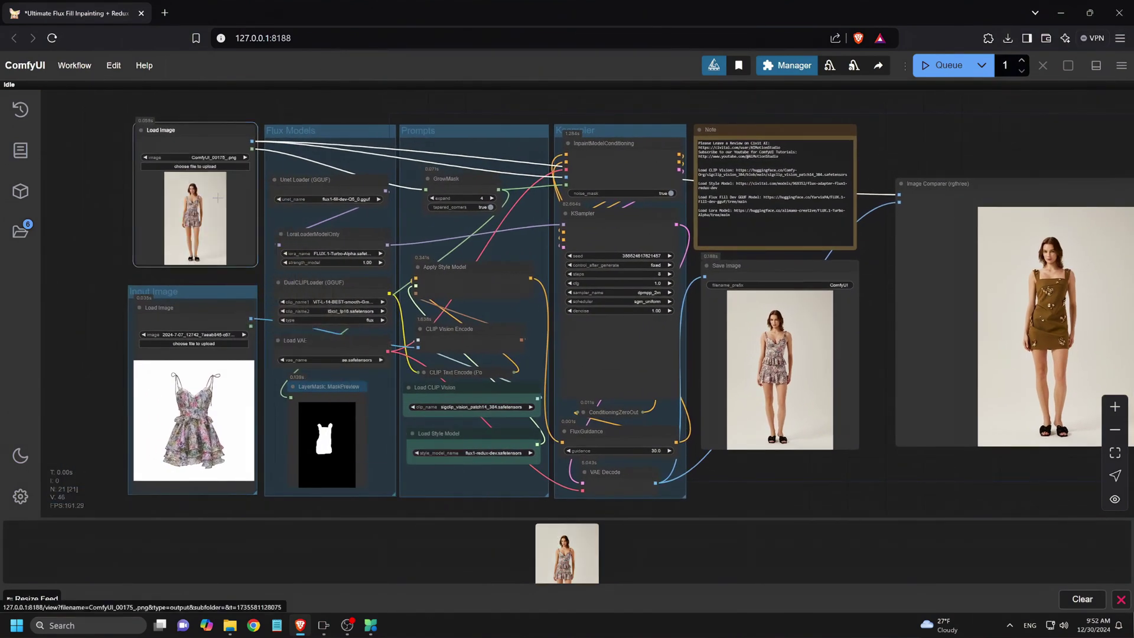
Load Tall Block Heel Boots.webp as the reference picture in the Input Image group's Load Image node
scroll(173, 236, up, 8)
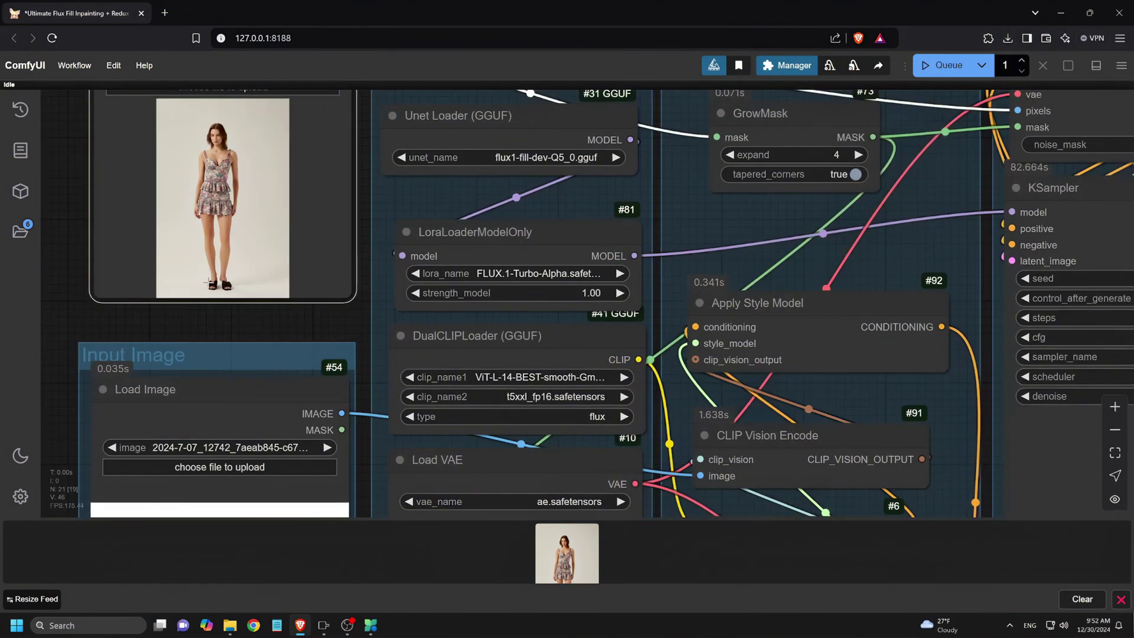
scroll(209, 440, down, 8)
click(228, 418)
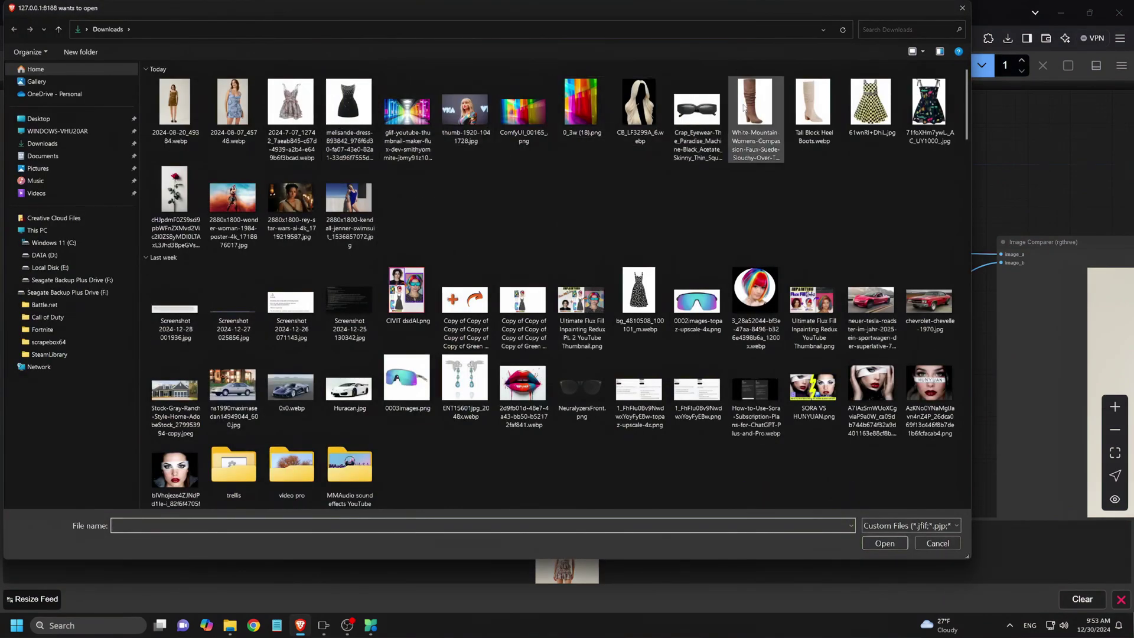
double_click(813, 107)
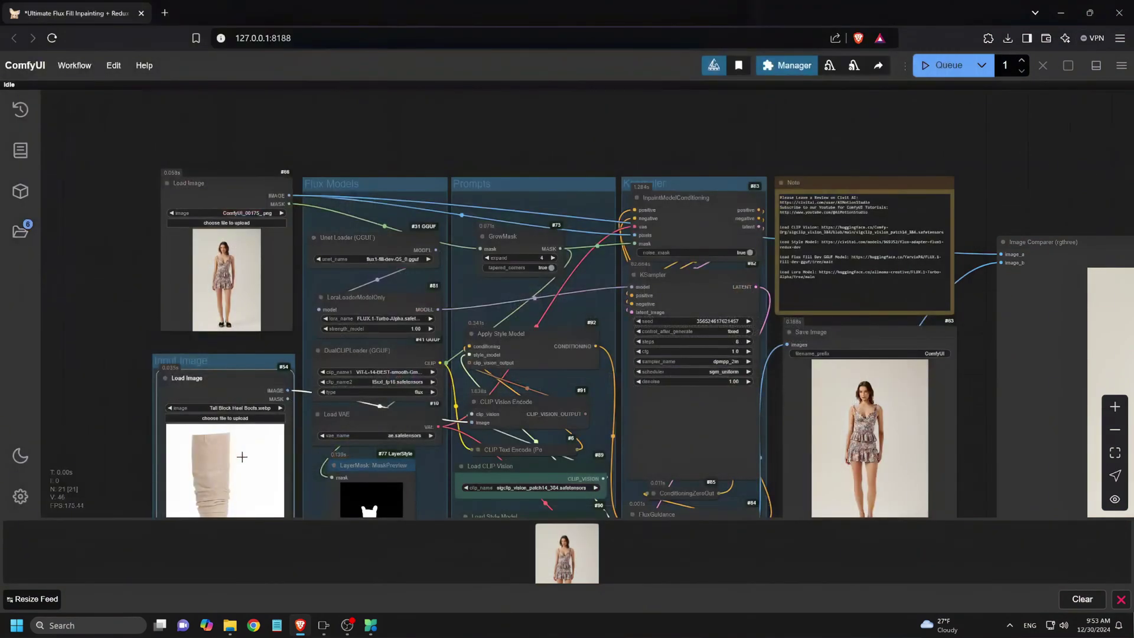
Mask both of the model's lower legs and shoes up to just below the knees in the main image and save the mask to the node
scroll(242, 457, down, 2)
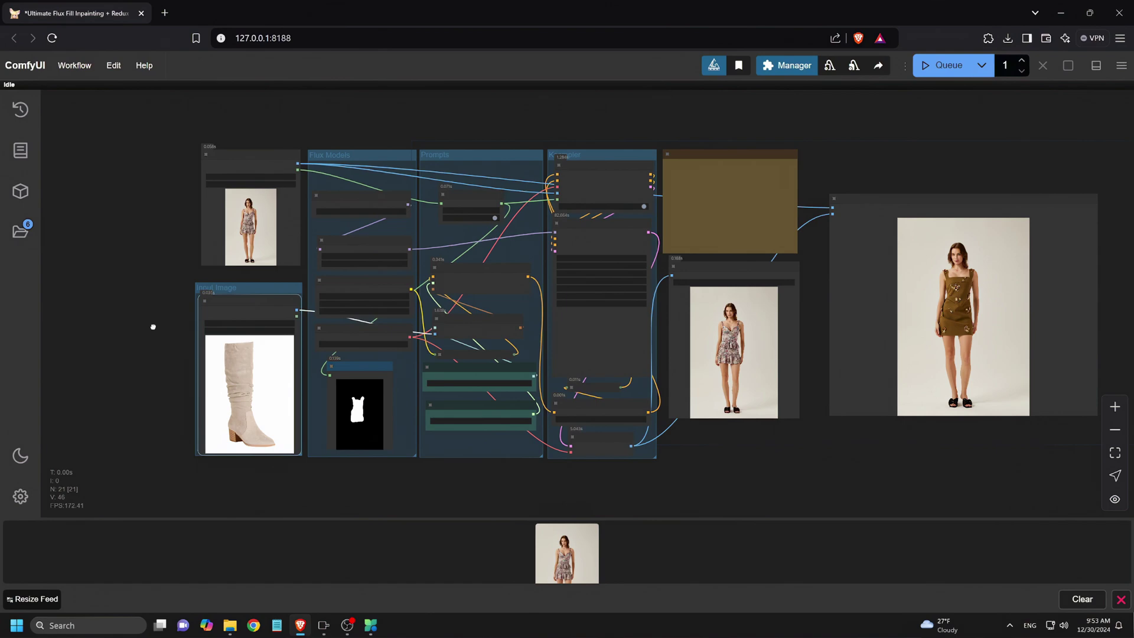
scroll(274, 248, up, 15)
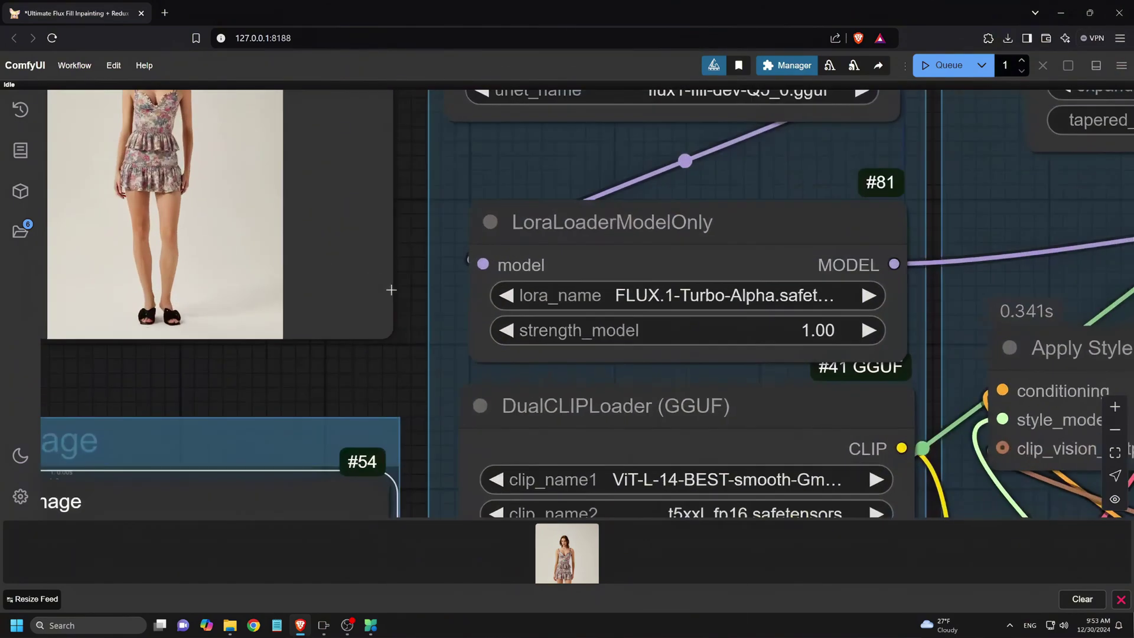
drag(391, 290, 447, 288)
right_click(257, 251)
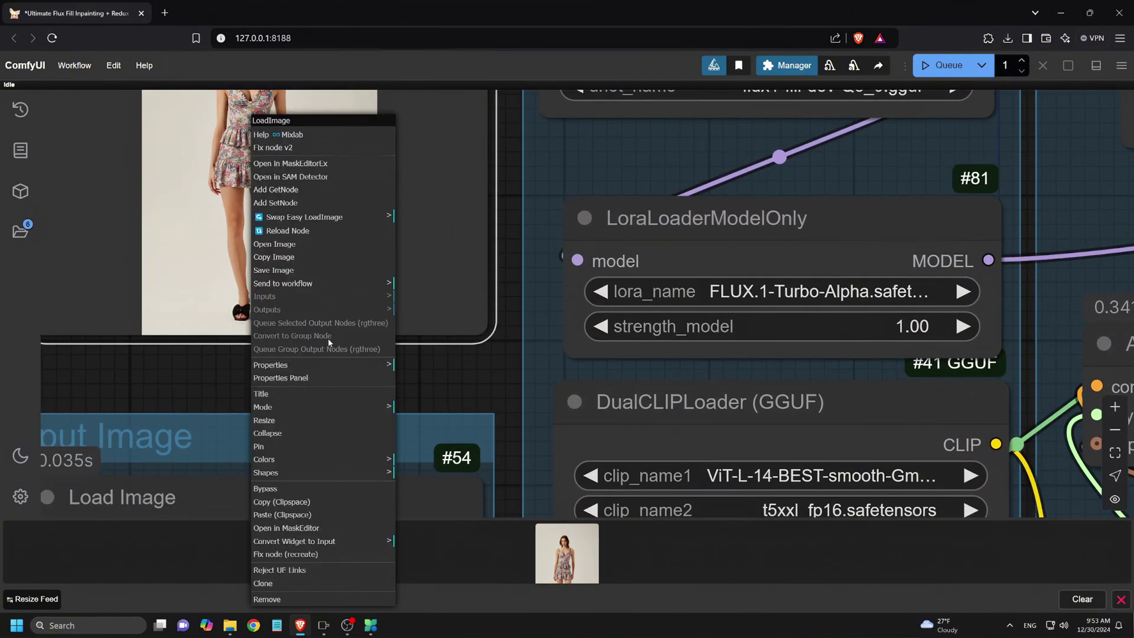
click(301, 528)
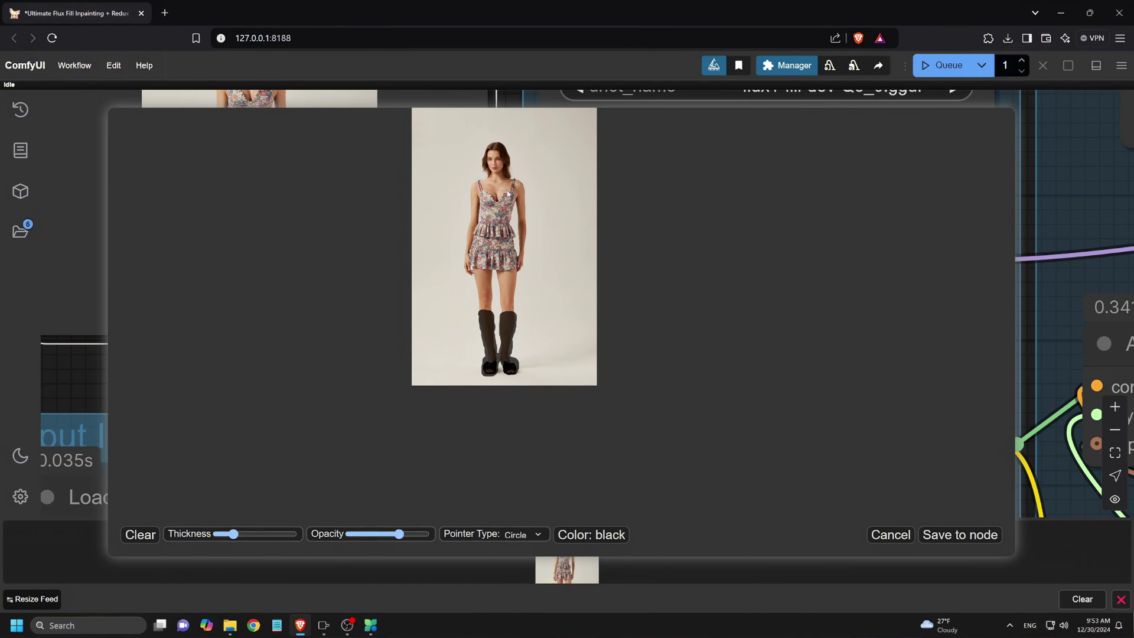
click(955, 535)
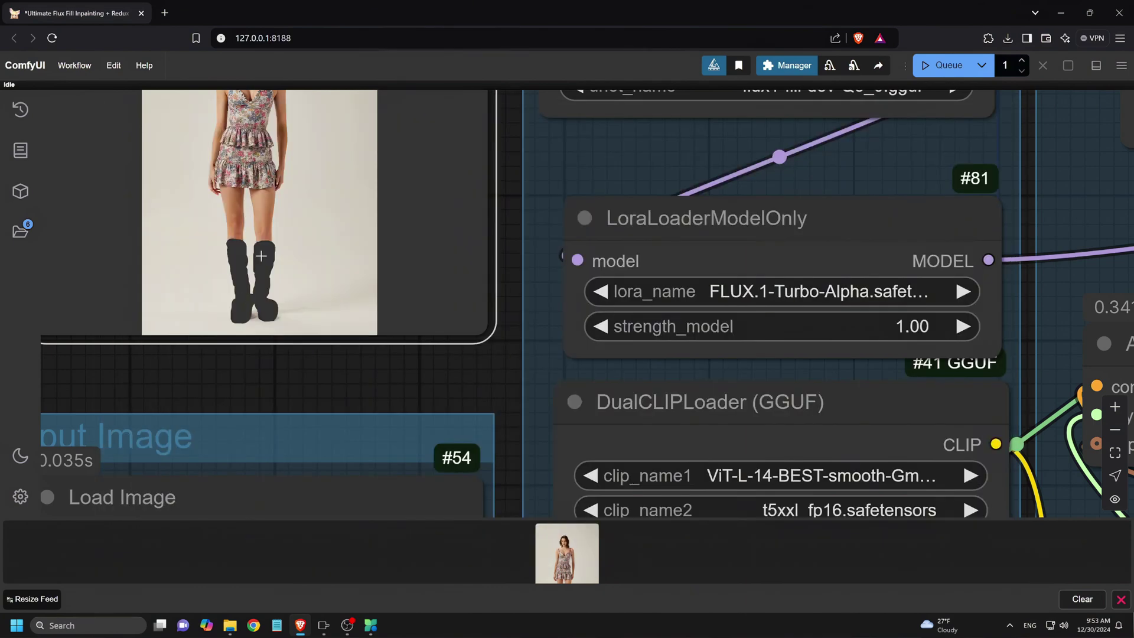
Queue the workflow to fill the masked lower legs and shoes using the tall boot reference
scroll(451, 313, down, 10)
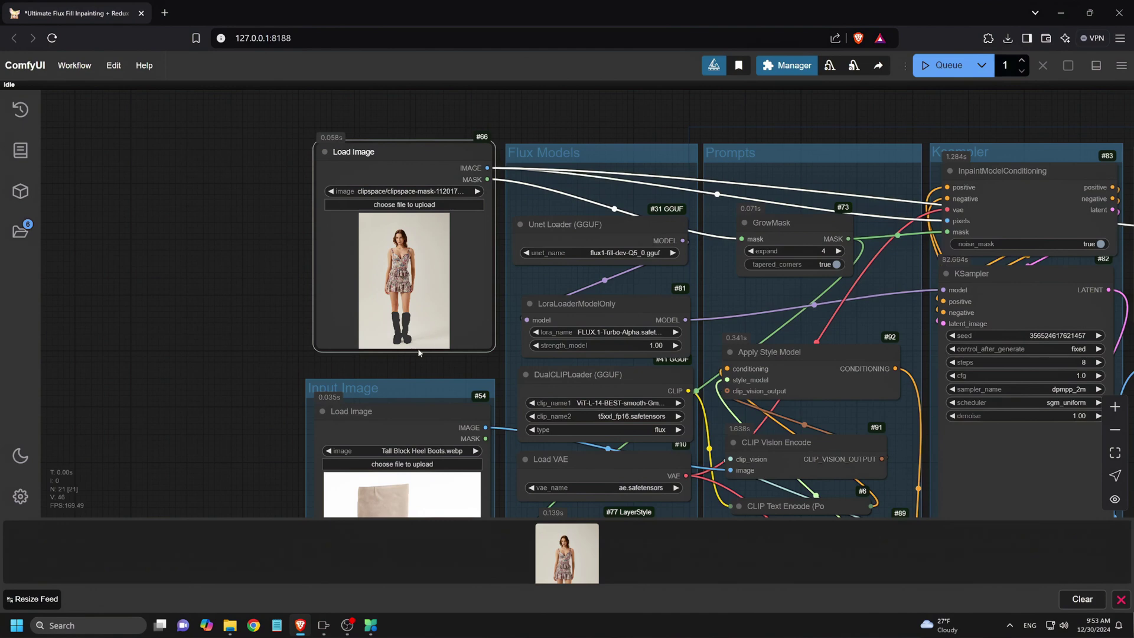
click(945, 65)
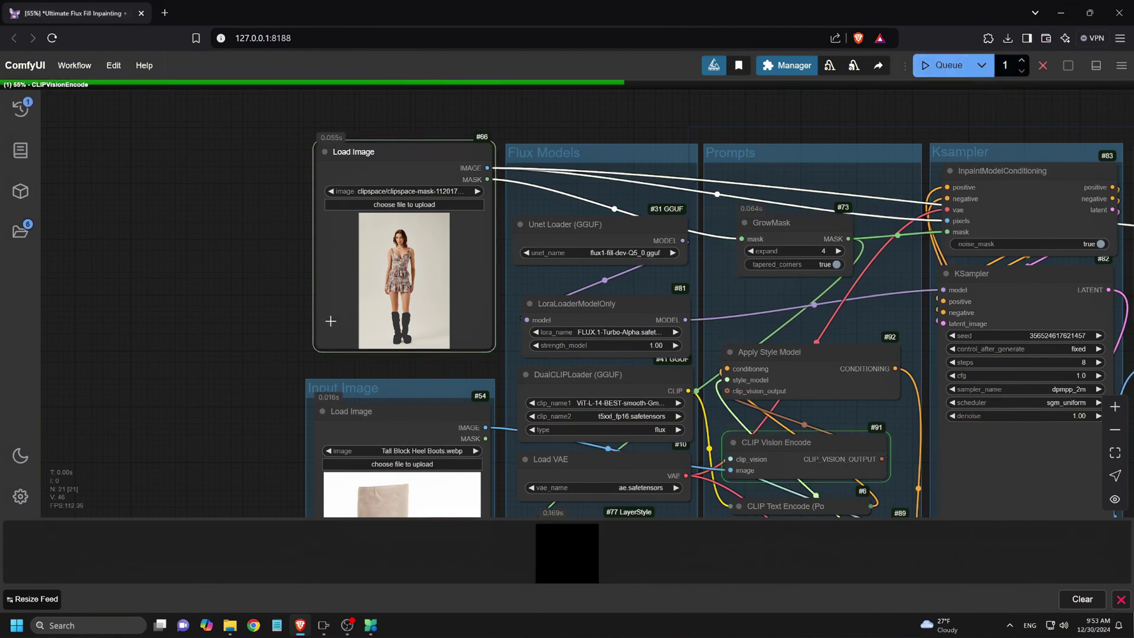
key(.)
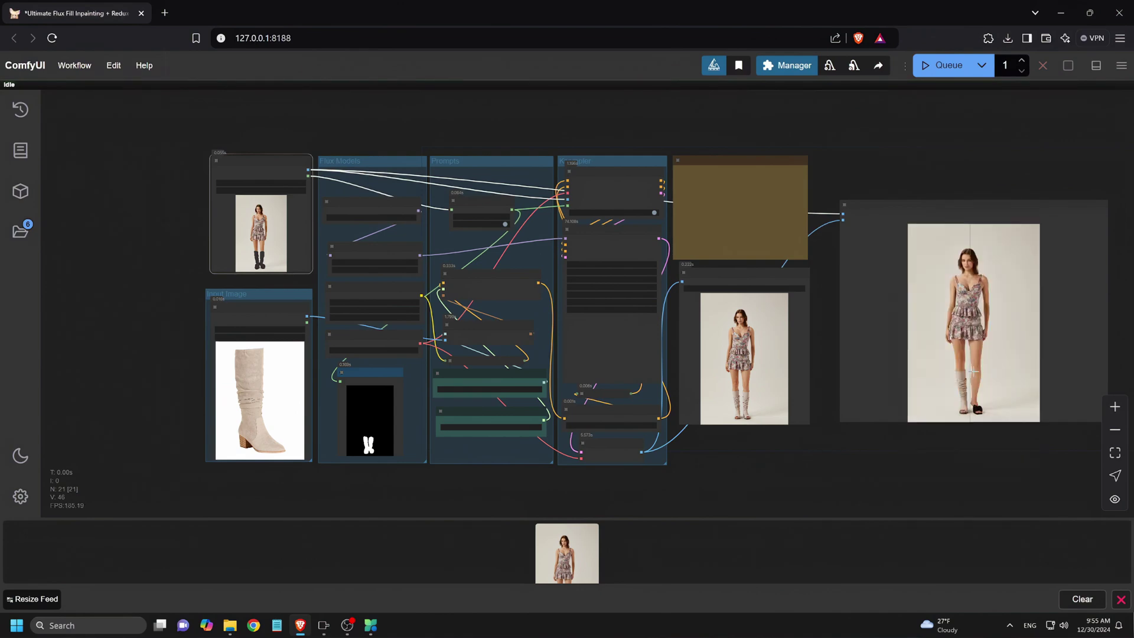
Compare the original sandals with the generated boots up close in the Image Comparer node
scroll(1013, 388, up, 6)
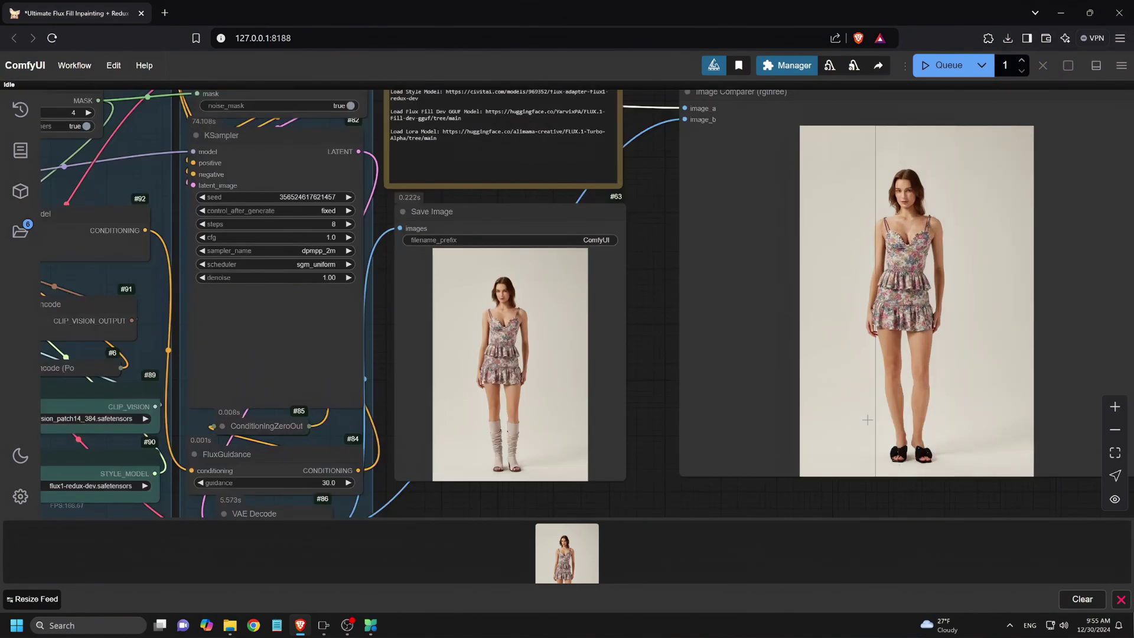
scroll(956, 405, up, 3)
scroll(955, 405, up, 5)
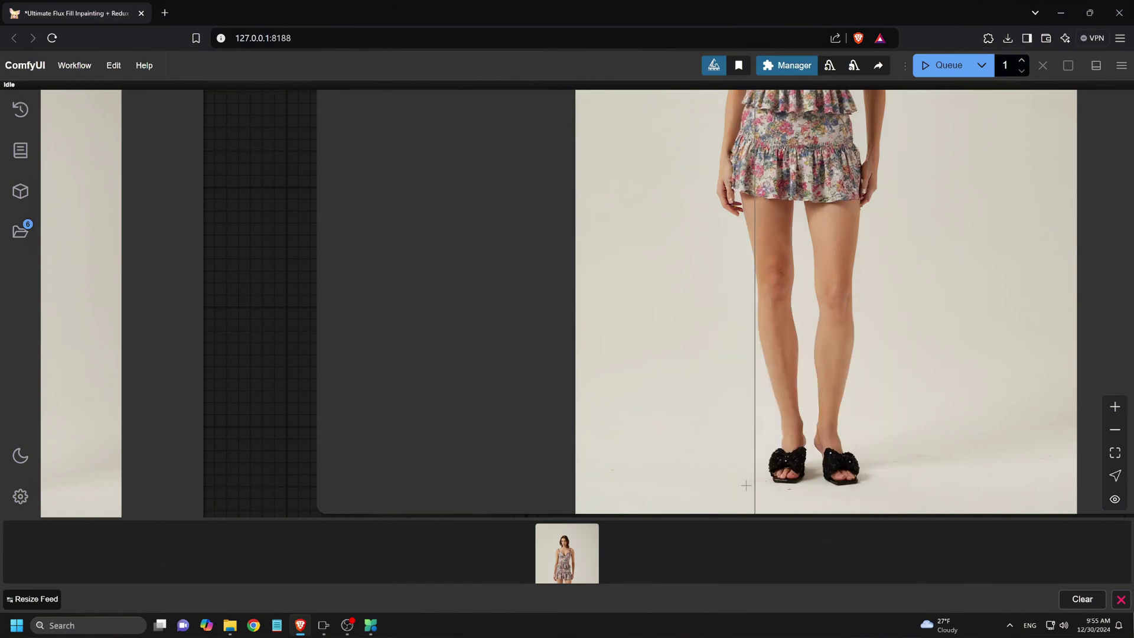
scroll(938, 327, down, 5)
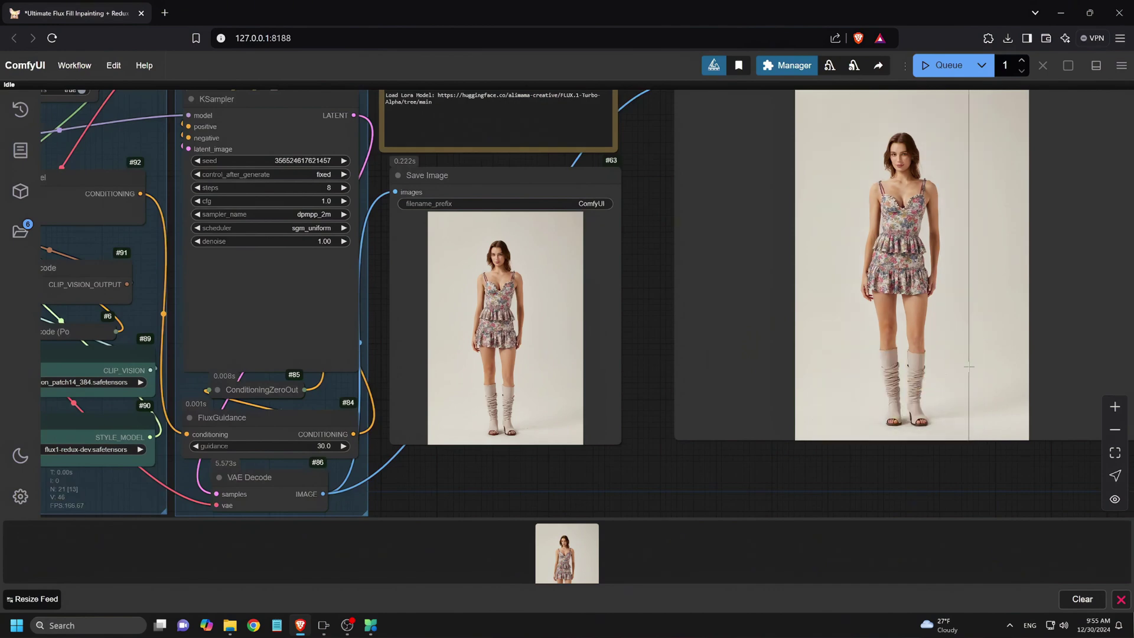
key(.)
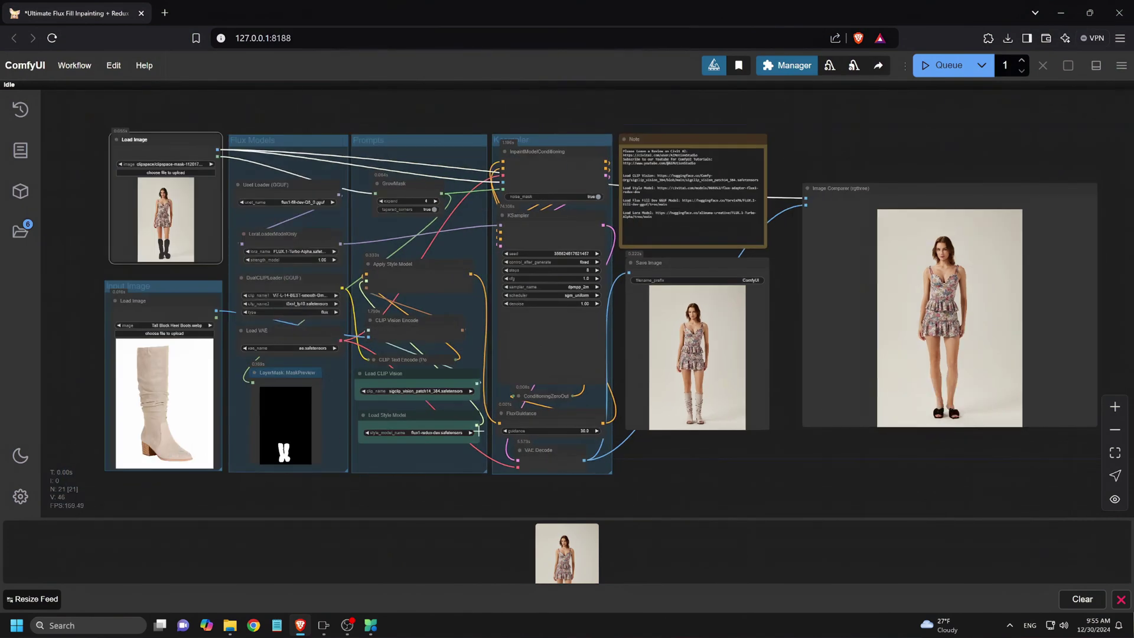
scroll(978, 375, up, 1)
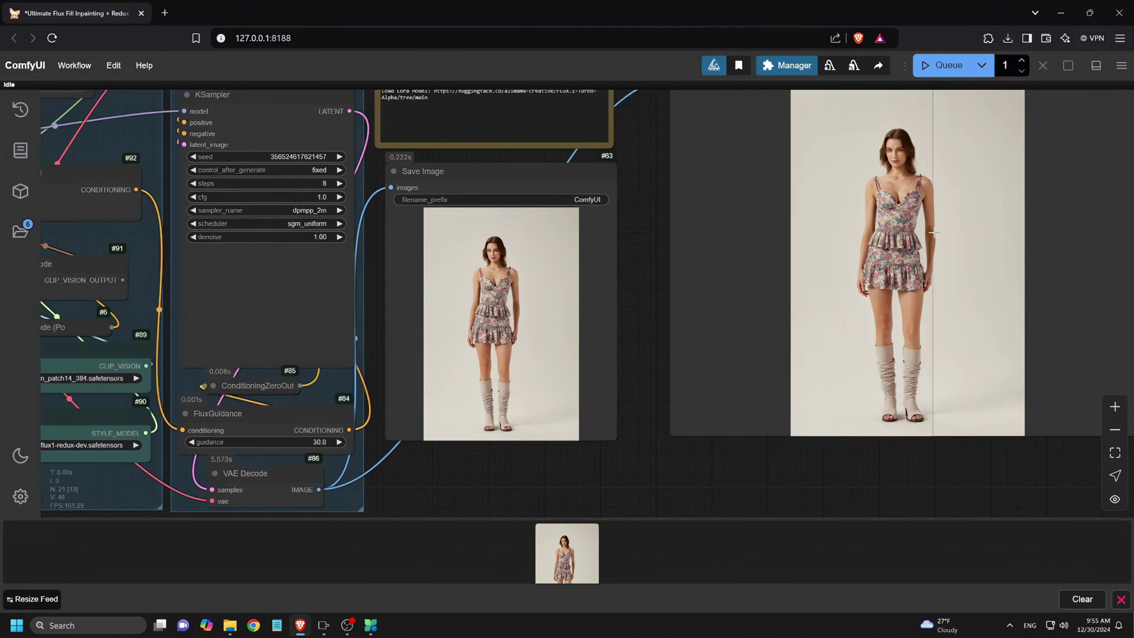
scroll(898, 402, up, 10)
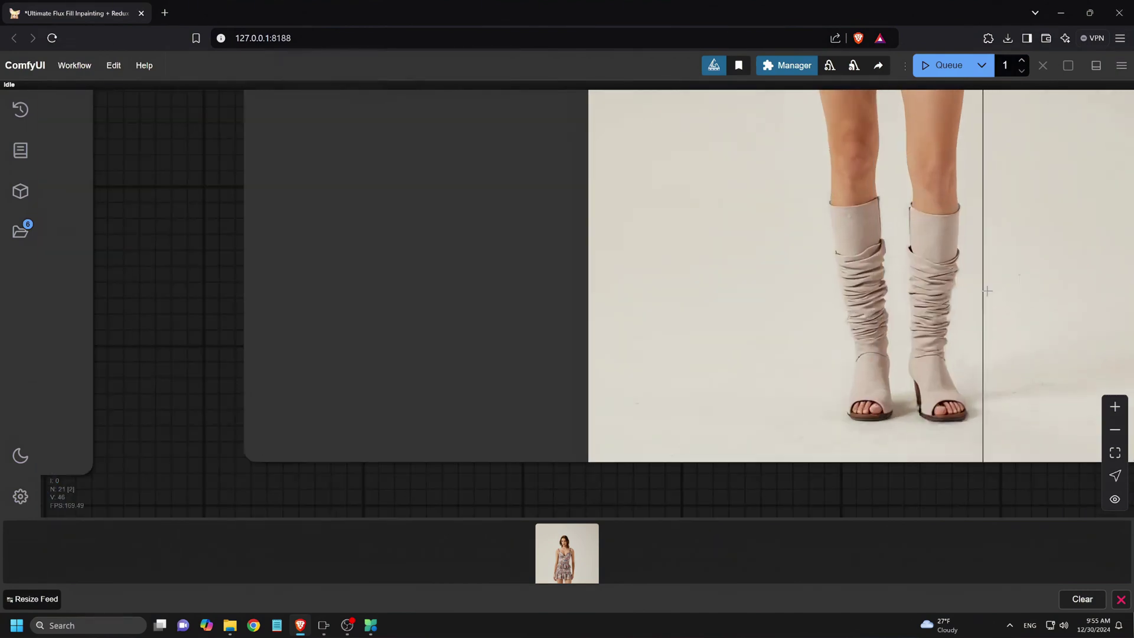
scroll(998, 296, down, 10)
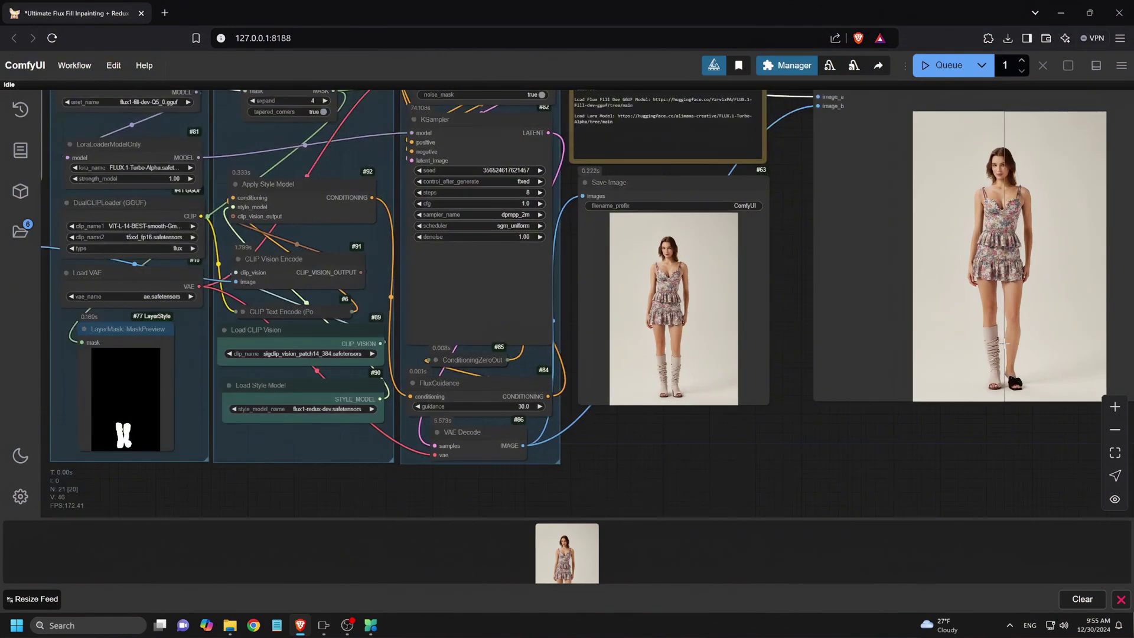
scroll(1004, 343, down, 4)
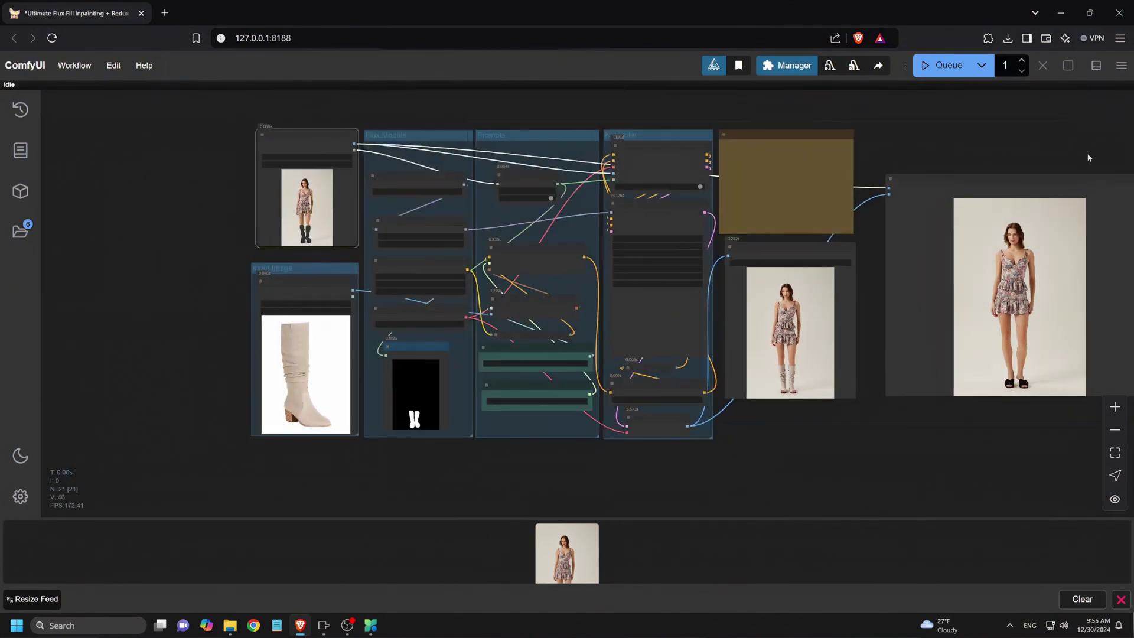
Load the generated image with the boots from the image feed into the main Load Image node
drag(1089, 158, 1012, 169)
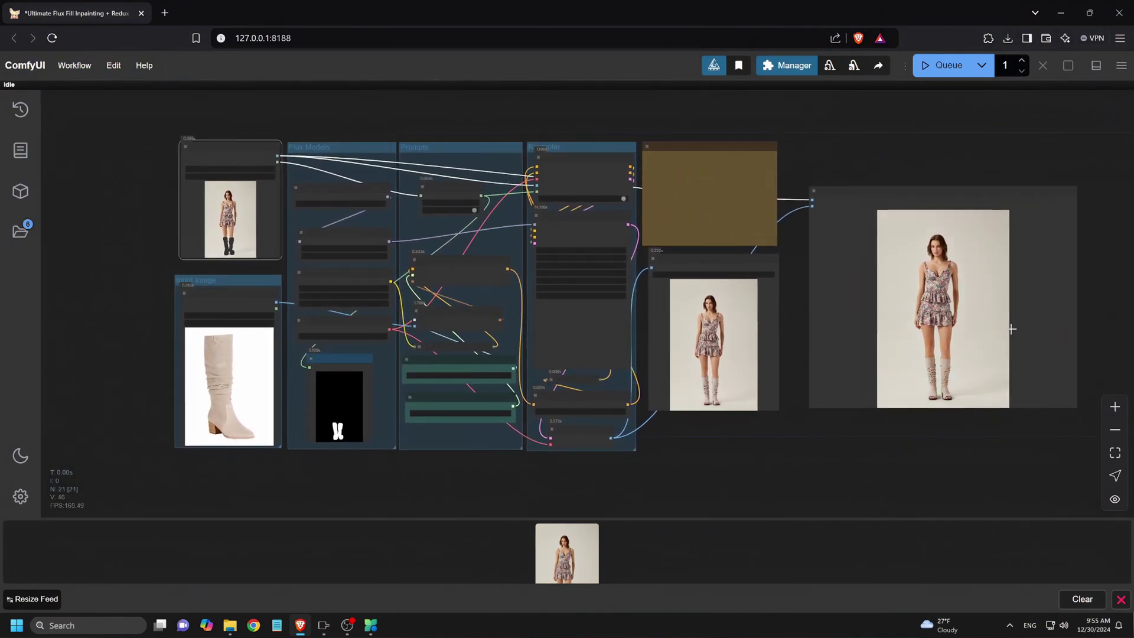
scroll(1022, 332, down, 2)
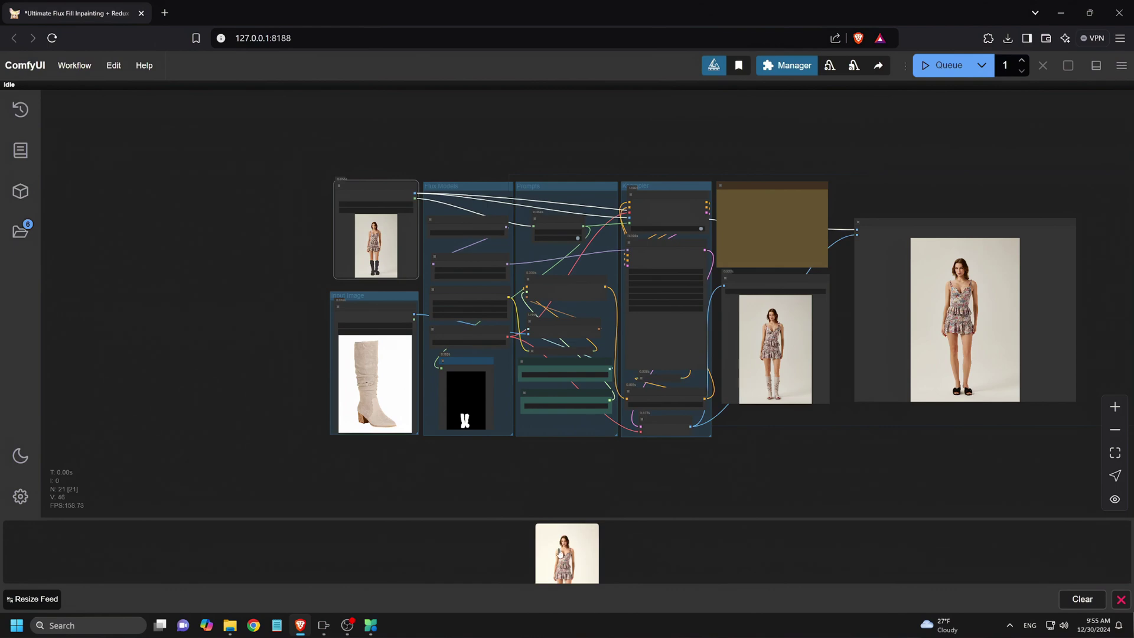
drag(566, 552, 384, 259)
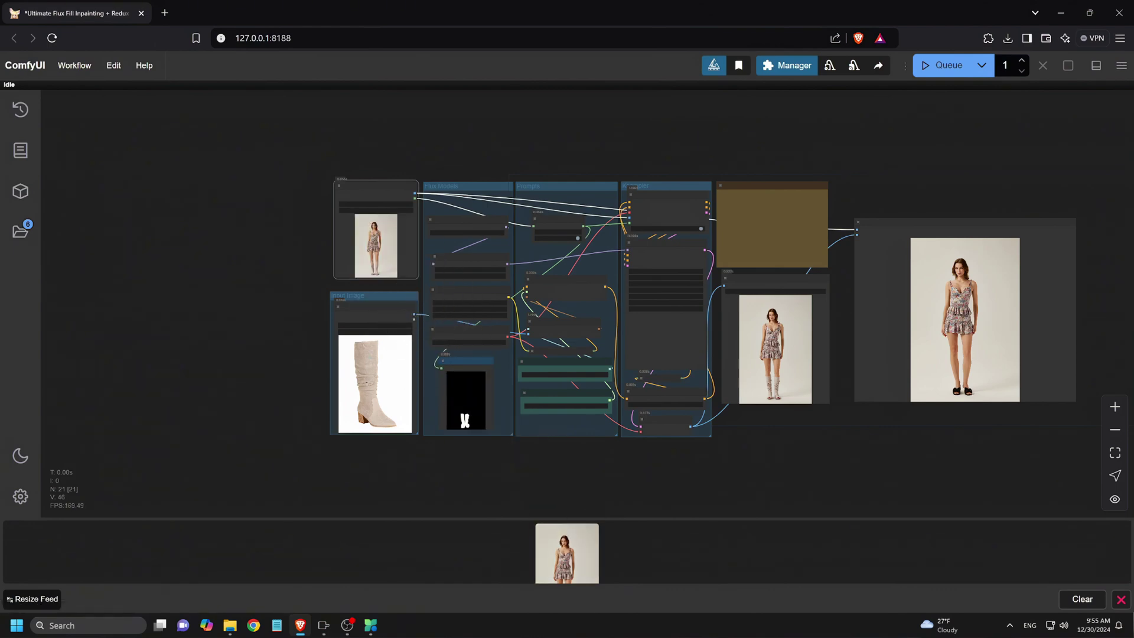
Load the long blonde wig picture CB_LF3299A_6 (1).webp as the reference in the Input Image group's Load Image node
scroll(345, 329, up, 3)
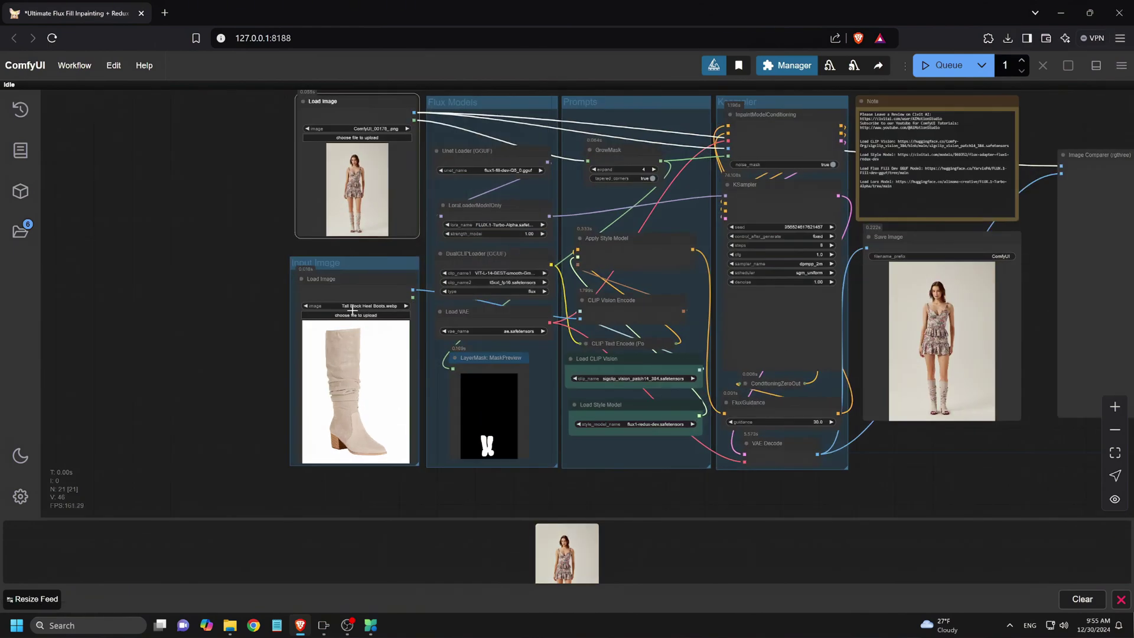
click(348, 316)
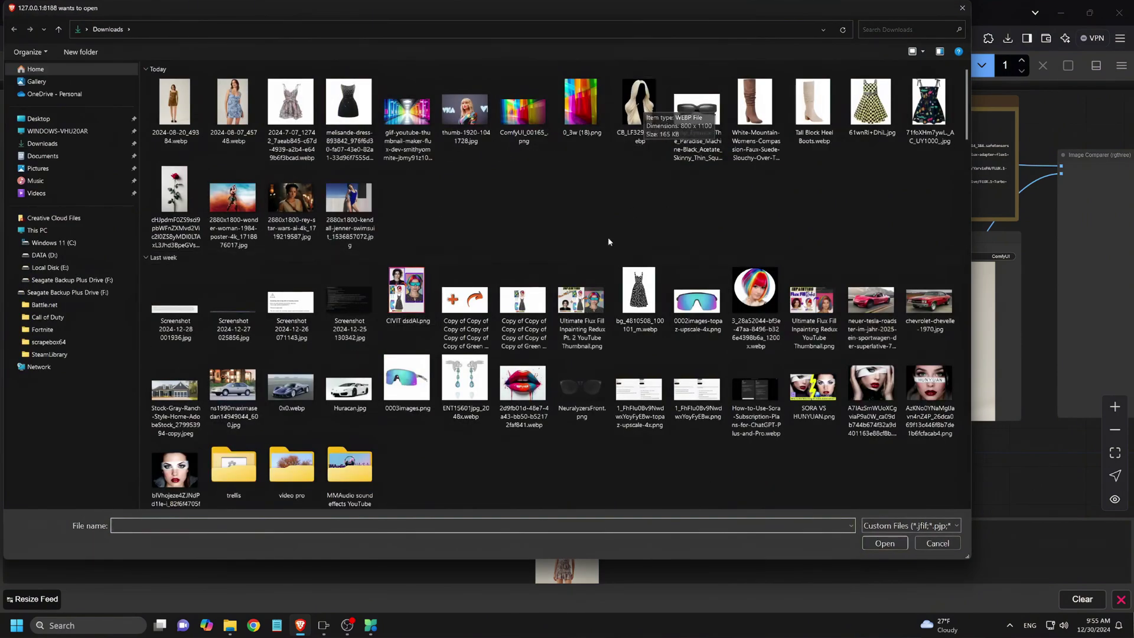
double_click(649, 113)
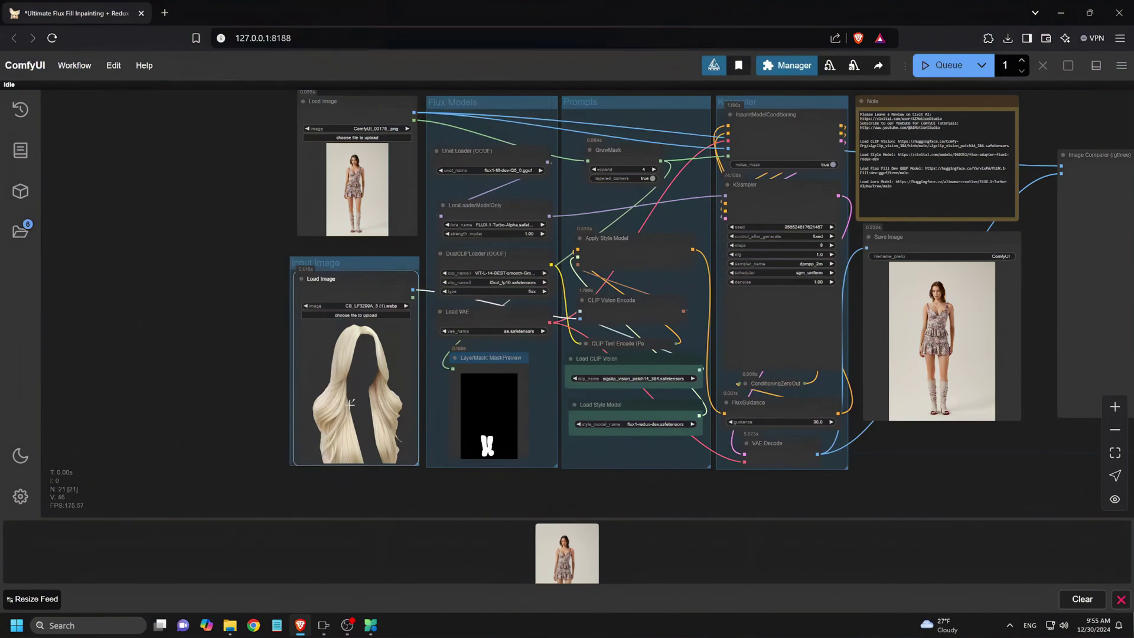
Mask the model's brown hair around her face in the main image and save the mask to the node
scroll(258, 150, up, 3)
drag(259, 147, 216, 261)
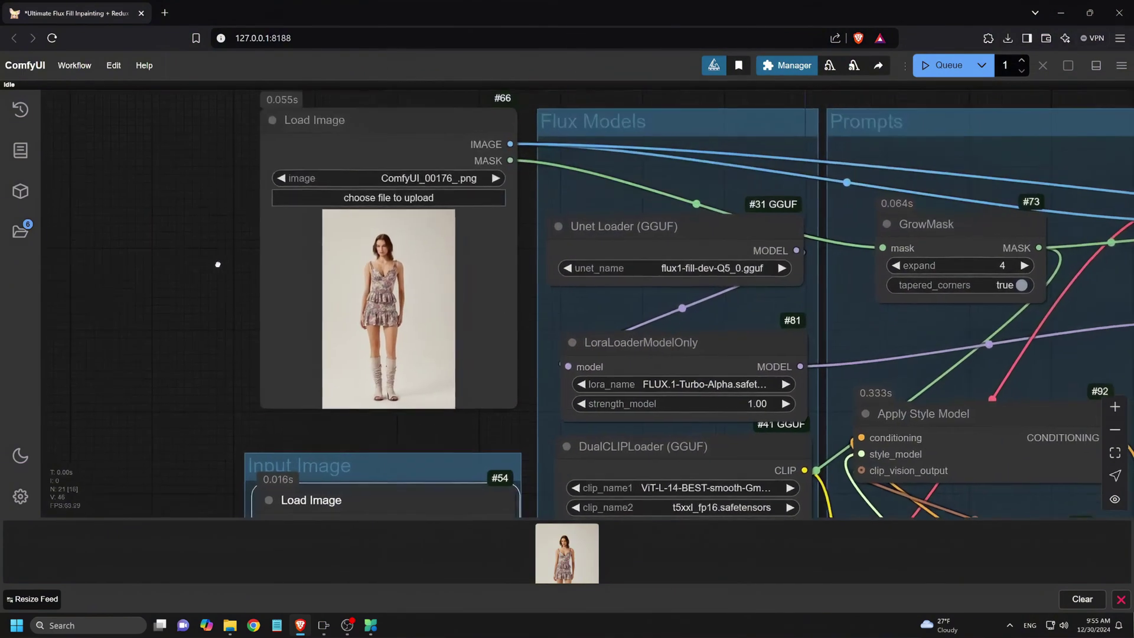
scroll(245, 228, up, 5)
scroll(436, 231, up, 1)
right_click(421, 223)
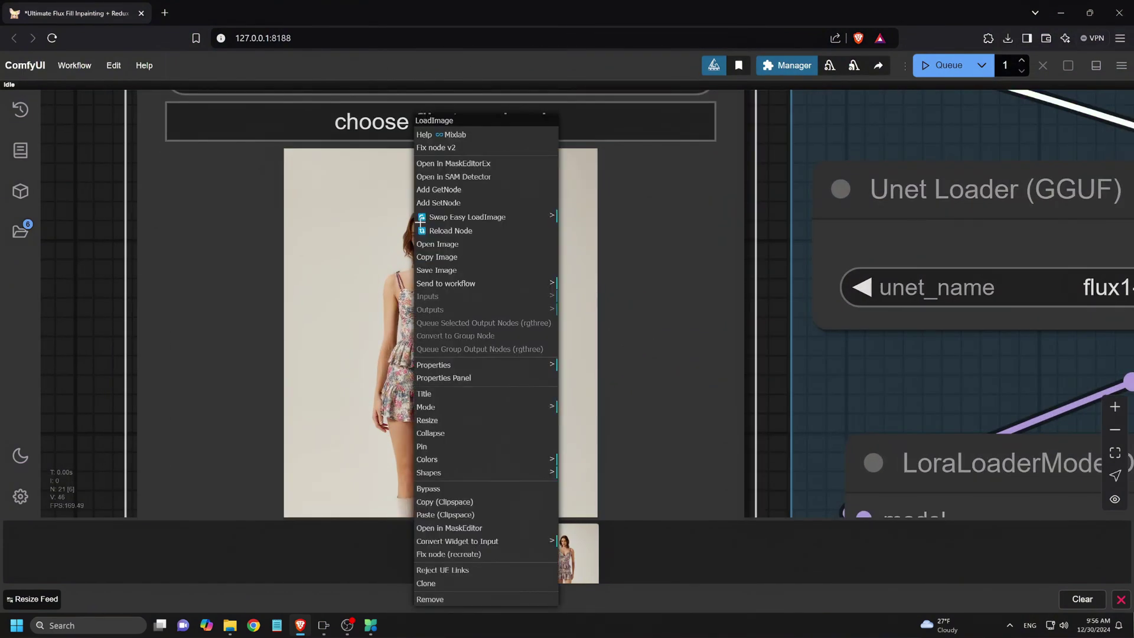
click(468, 530)
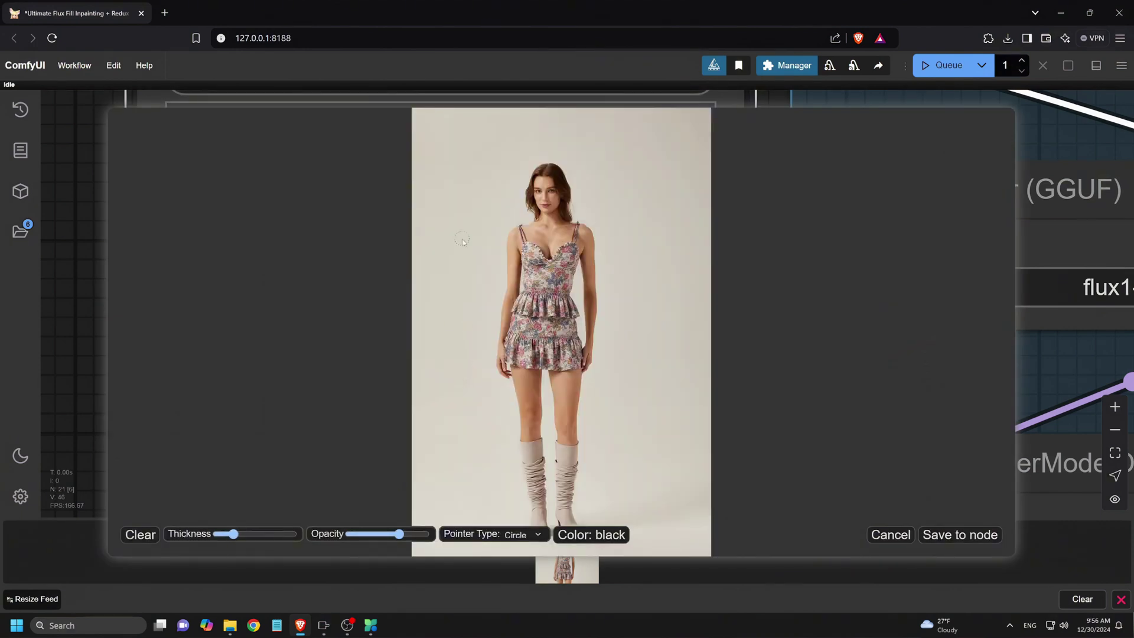
click(959, 535)
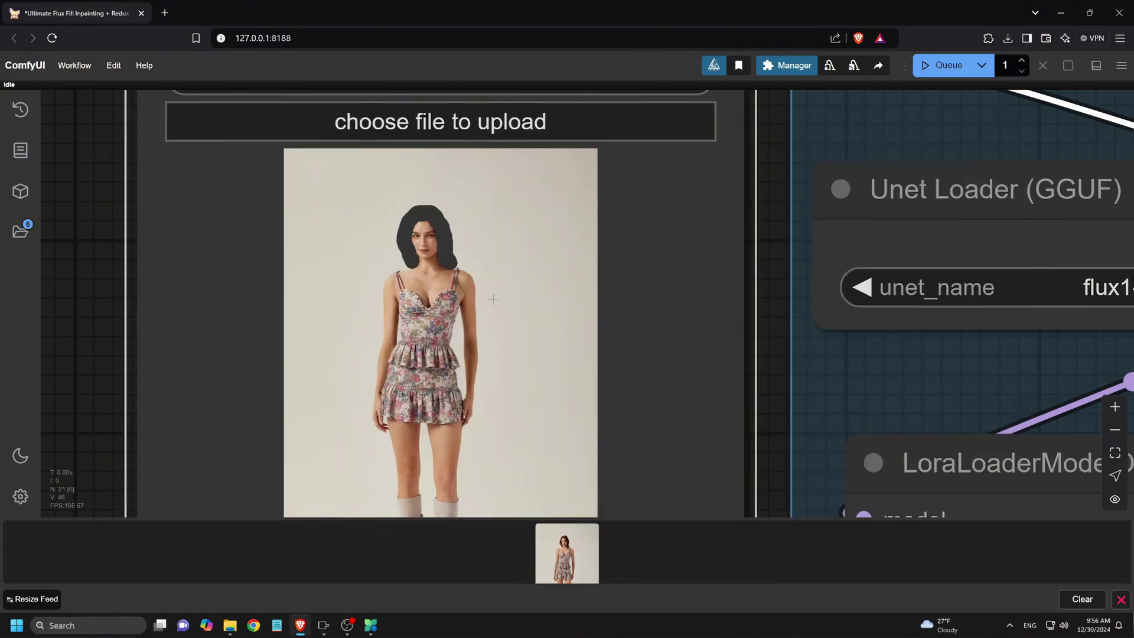
Queue the workflow to replace the masked brown hair using the blonde wig reference
scroll(420, 205, down, 12)
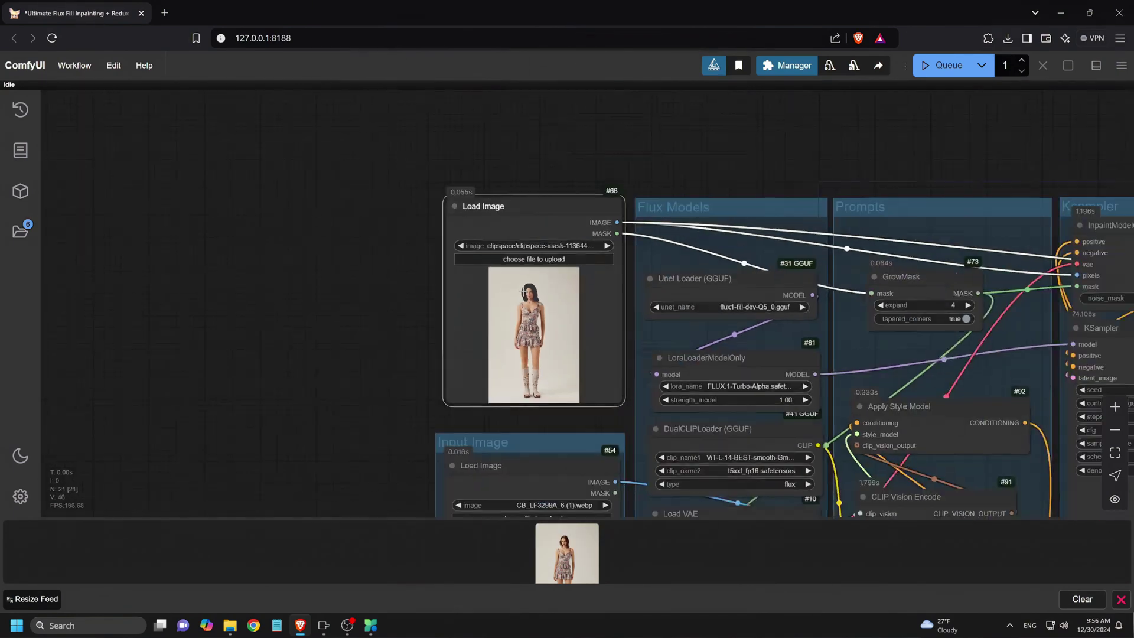
scroll(296, 296, down, 6)
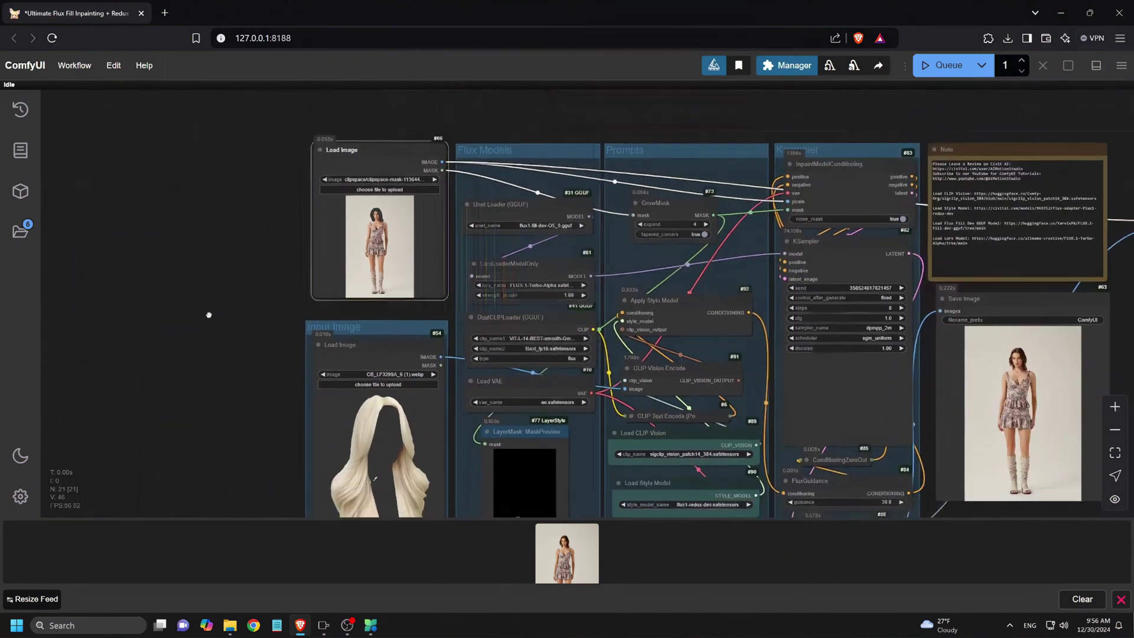
click(943, 65)
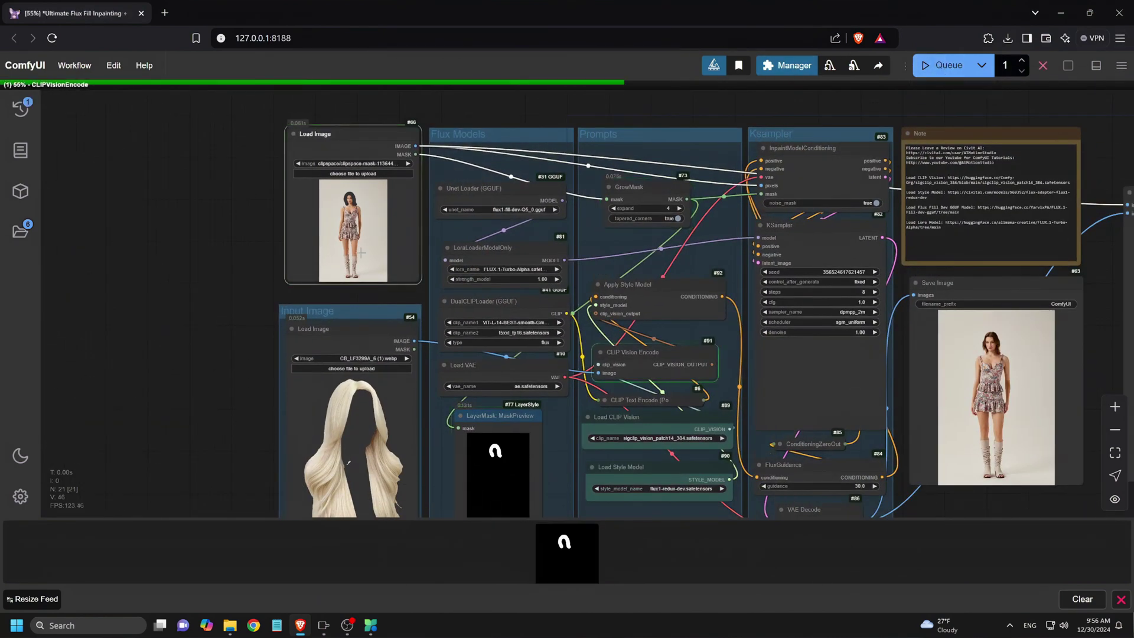
Compare the brown-haired image with the generated blonde-haired image up close in the Image Comparer node
scroll(891, 437, down, 2)
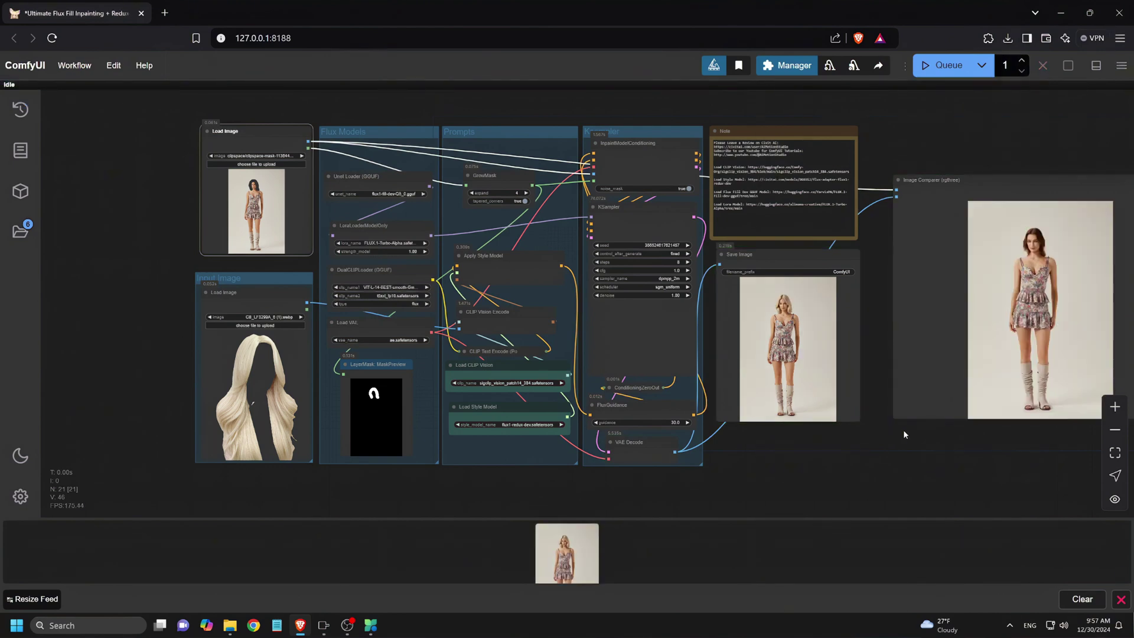
scroll(1105, 173, up, 8)
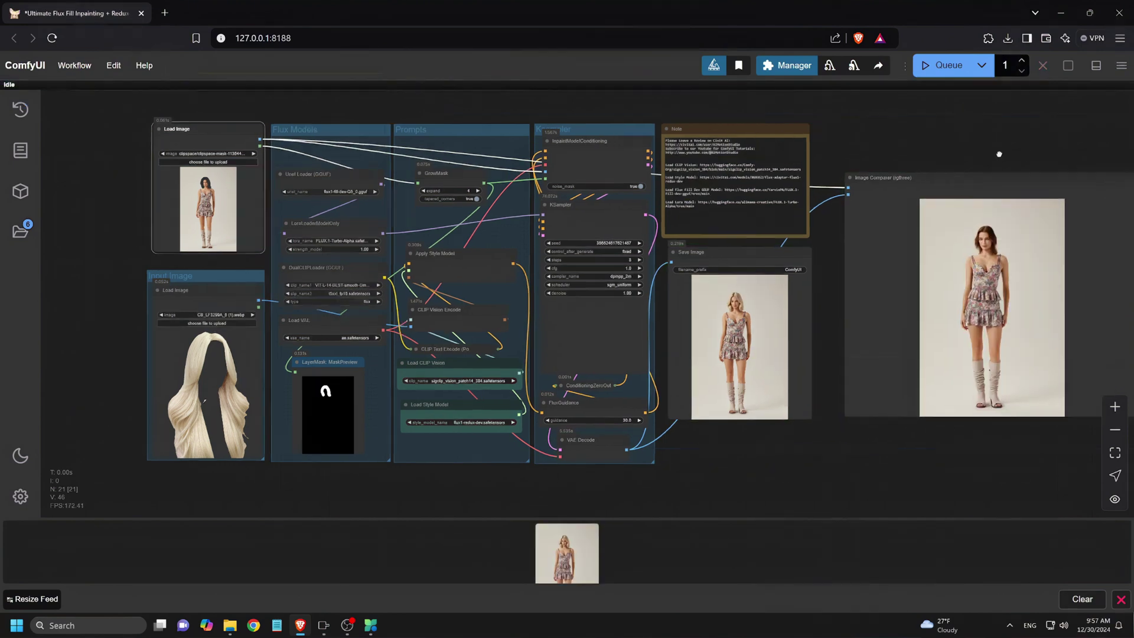
scroll(947, 148, down, 9)
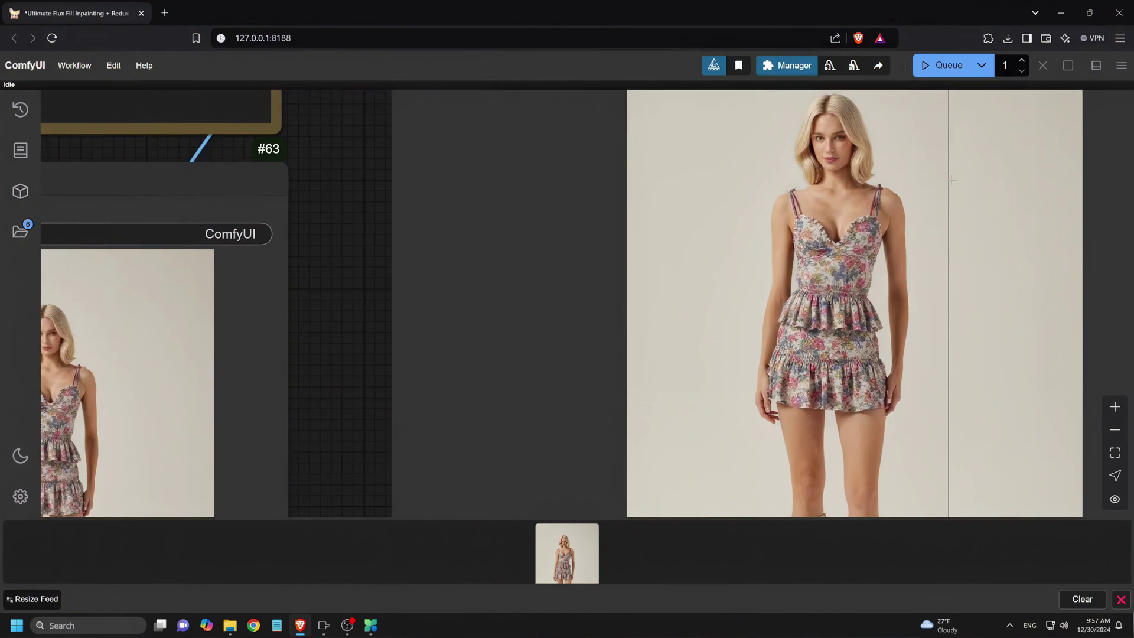
Load the generated blonde-haired result ComfyUI_00177_.png from the image feed into the main Load Image node
scroll(860, 194, down, 4)
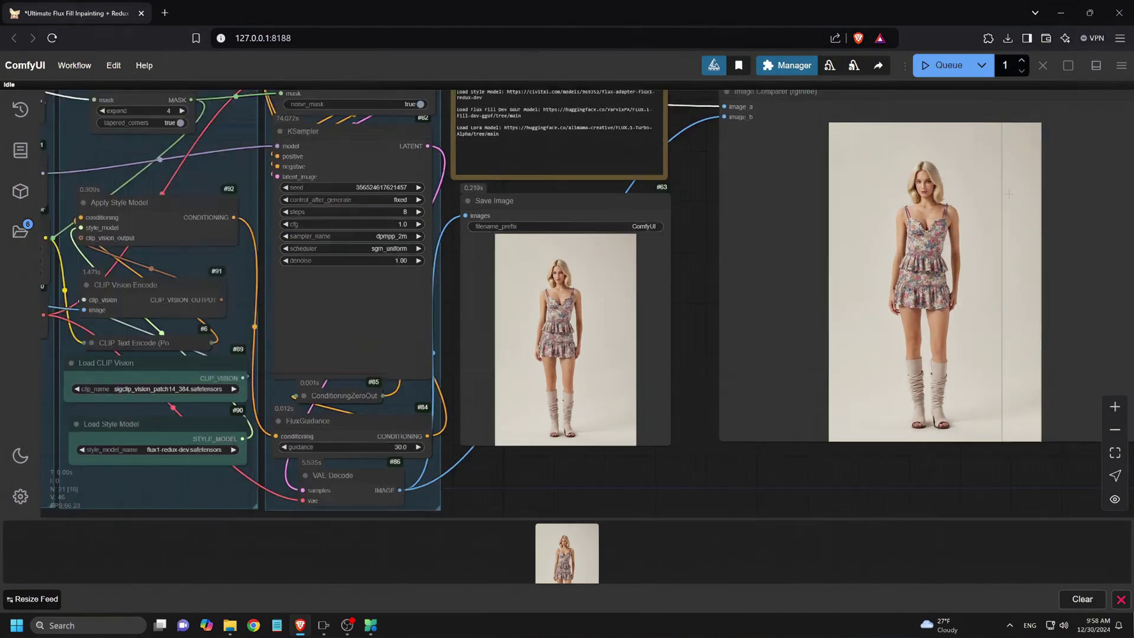
scroll(1006, 223, up, 2)
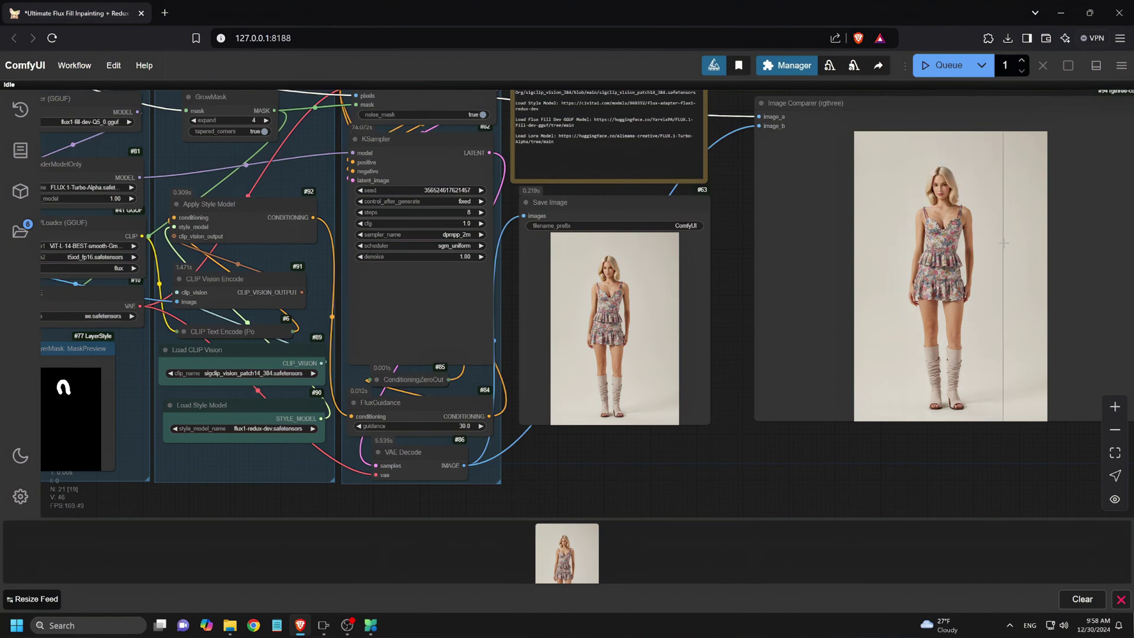
scroll(1020, 276, down, 5)
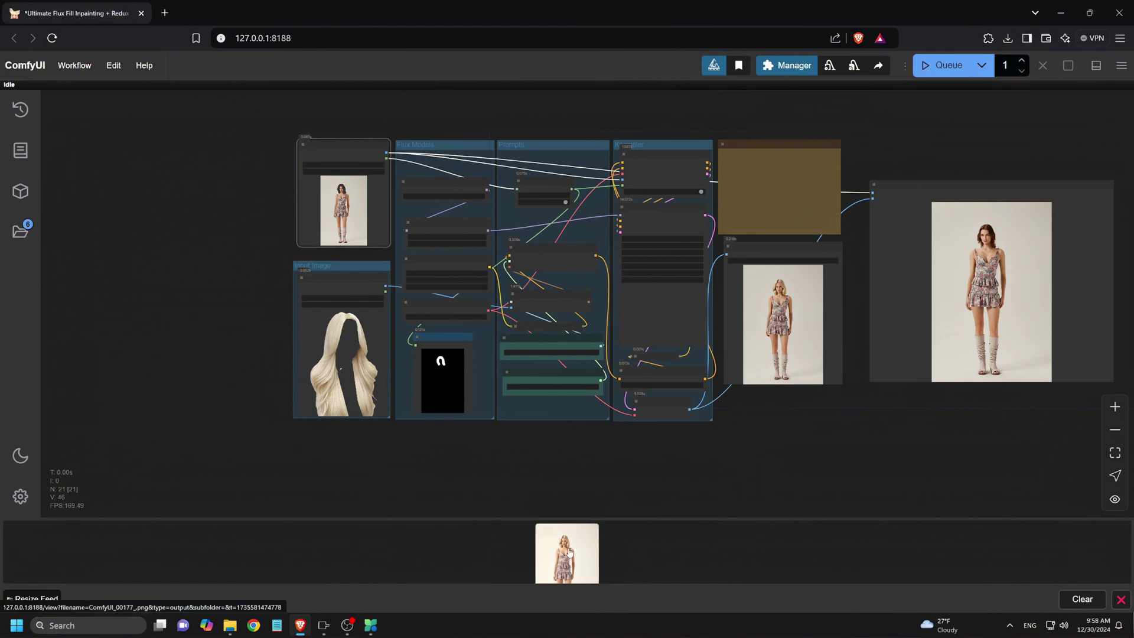
drag(568, 554, 349, 213)
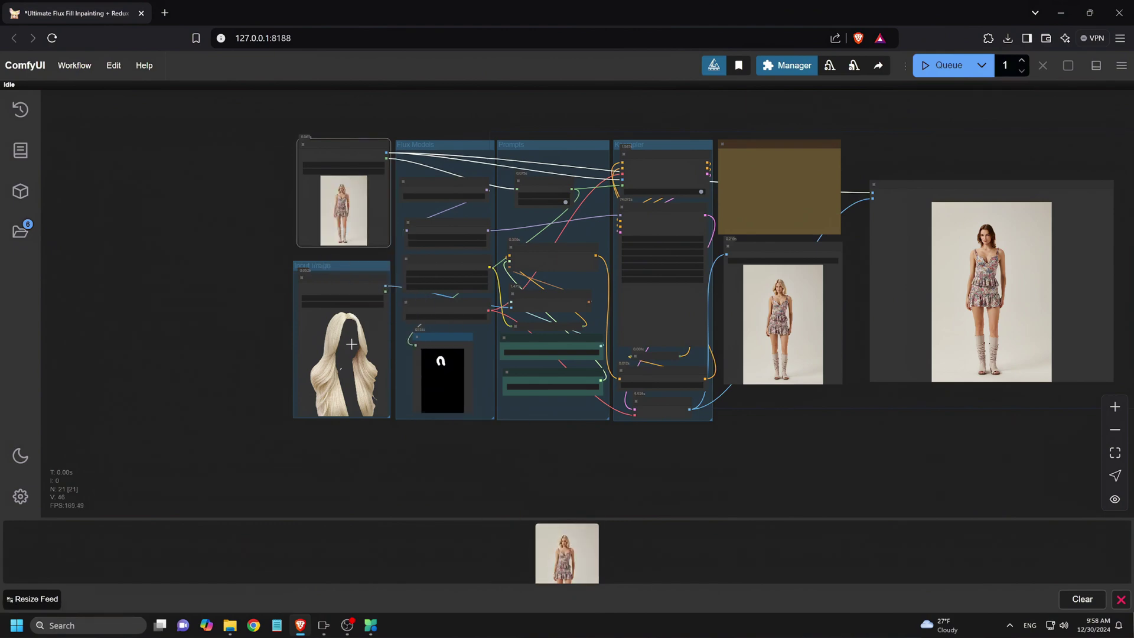
Load the colourful abstract painting 0_0 (5).png as the reference in the Input Image group's Load Image node
click(340, 305)
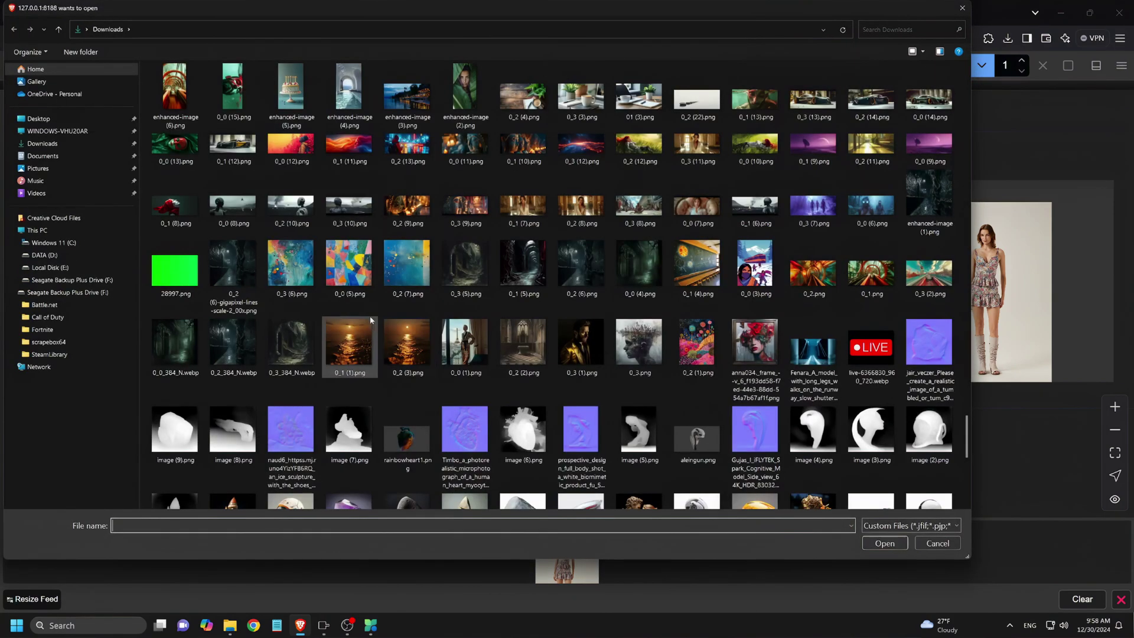
click(377, 215)
double_click(378, 215)
Open the main blonde model image in the mask editor and paint a mask over the plain background around her body
scroll(316, 198, up, 5)
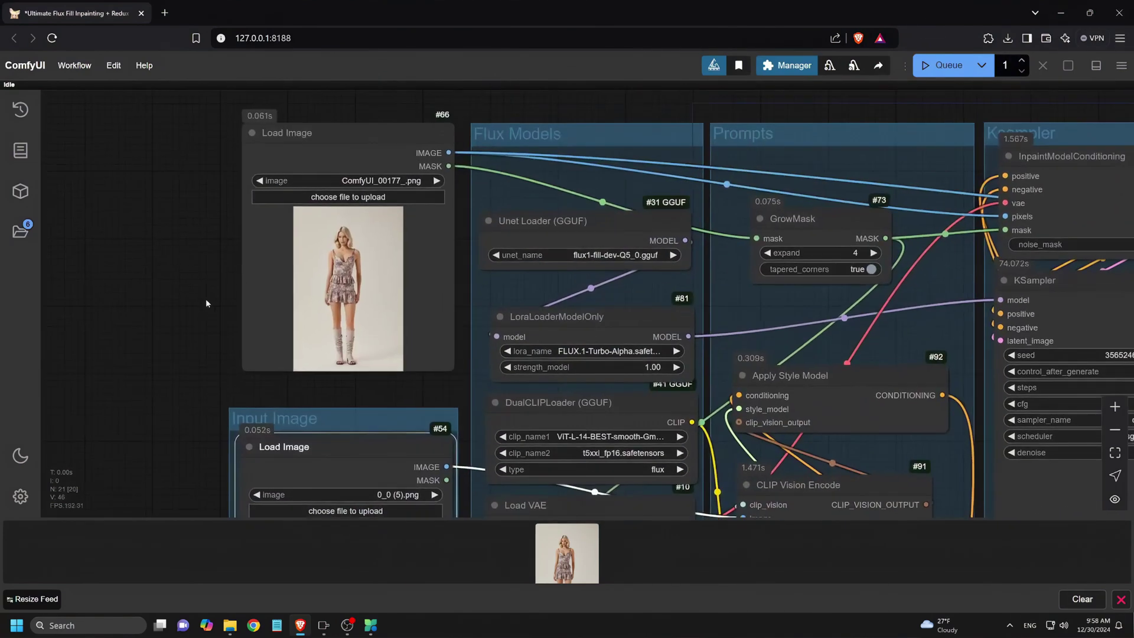
scroll(273, 297, up, 5)
right_click(329, 119)
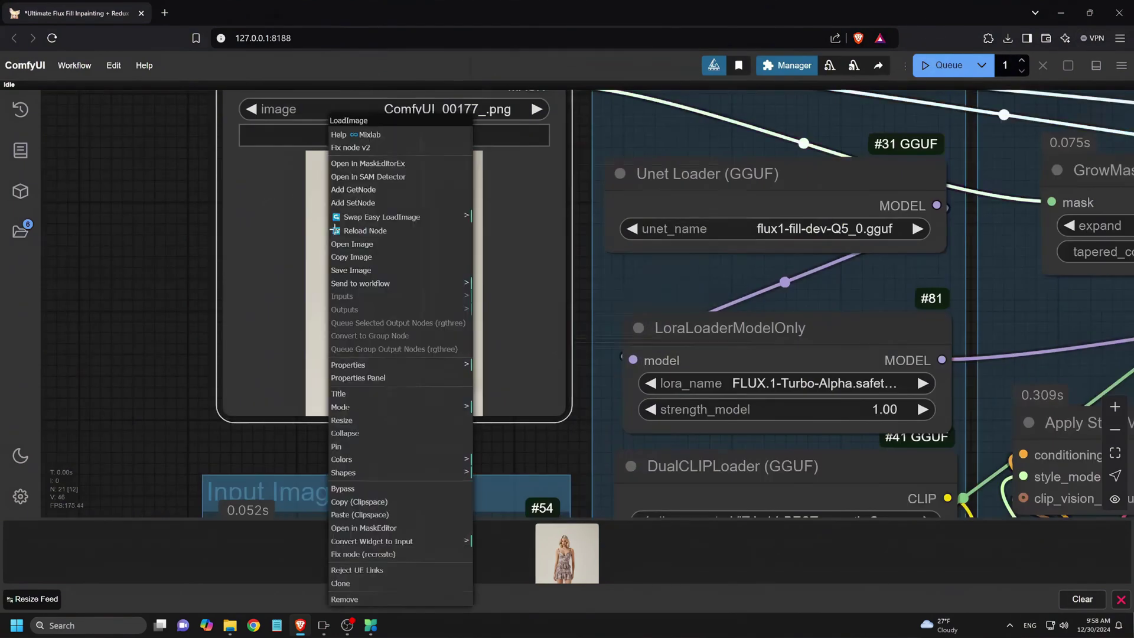
click(378, 528)
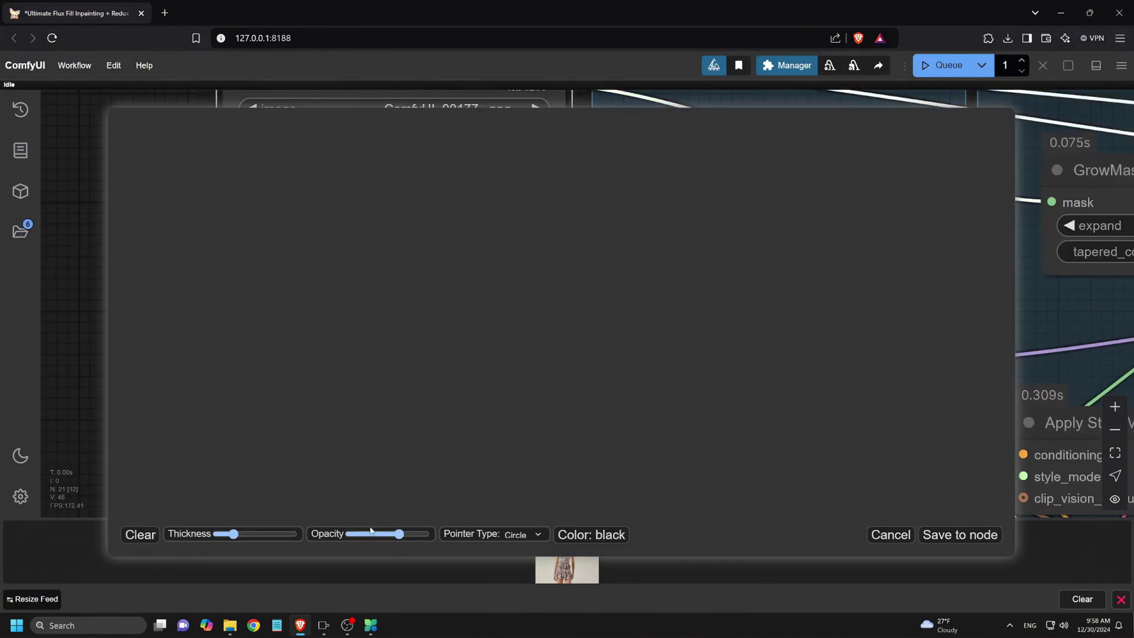
scroll(381, 391, up, 10)
mouse_move(426, 127)
mouse_down()
mouse_move(520, 144)
mouse_move(506, 208)
mouse_move(546, 143)
mouse_move(679, 520)
mouse_move(608, 173)
mouse_move(625, 325)
mouse_move(605, 382)
mouse_up()
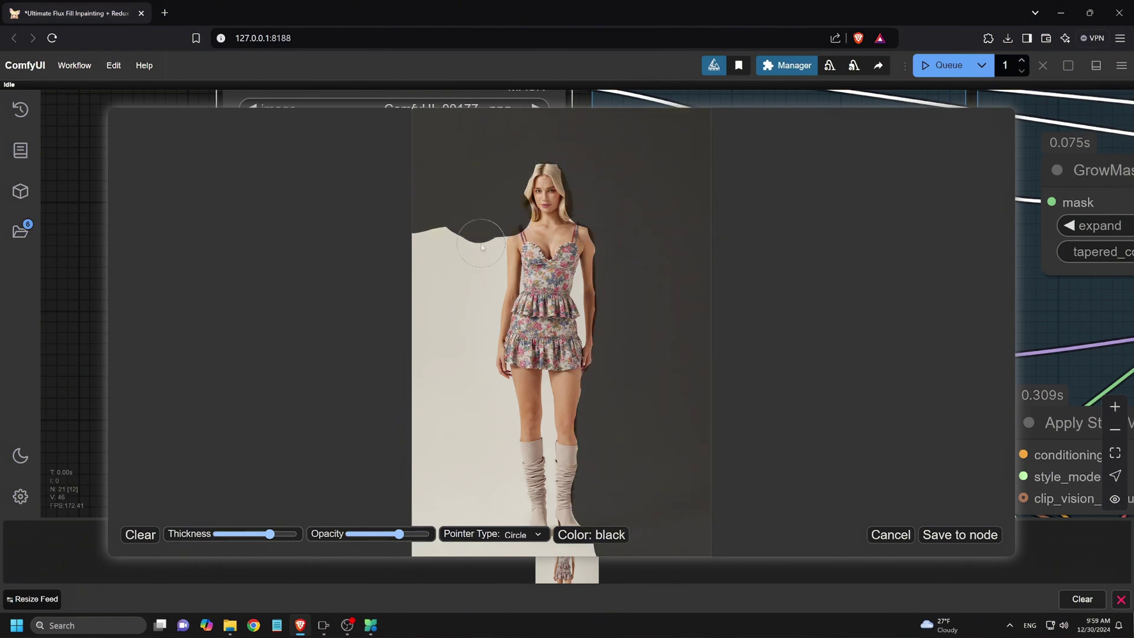
mouse_move(482, 247)
mouse_down()
mouse_move(443, 426)
mouse_move(506, 538)
mouse_move(482, 387)
mouse_up()
Mask the remaining background gaps between the model's legs and beside her arms with a thinner brush, and save the mask to the node
scroll(484, 414, down, 15)
mouse_move(547, 375)
mouse_down()
mouse_move(552, 529)
mouse_move(527, 550)
mouse_up()
ctrl+scroll(527, 549, down, 2)
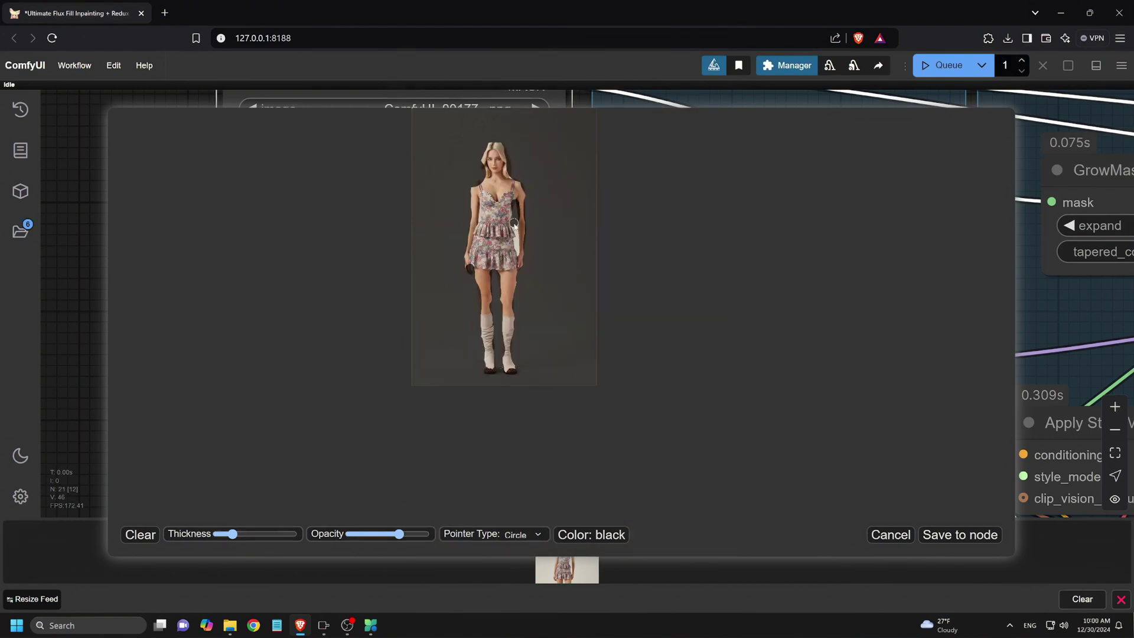
ctrl+scroll(461, 260, up, 3)
mouse_move(580, 371)
mouse_down()
mouse_move(581, 414)
mouse_move(604, 440)
mouse_up()
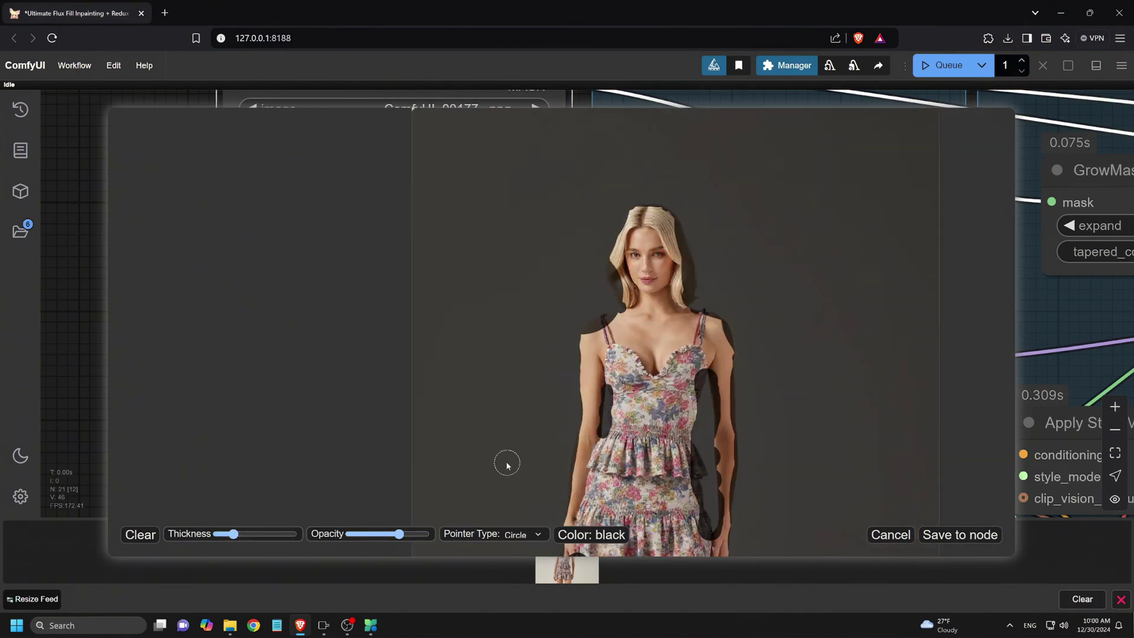
scroll(507, 465, down, 2)
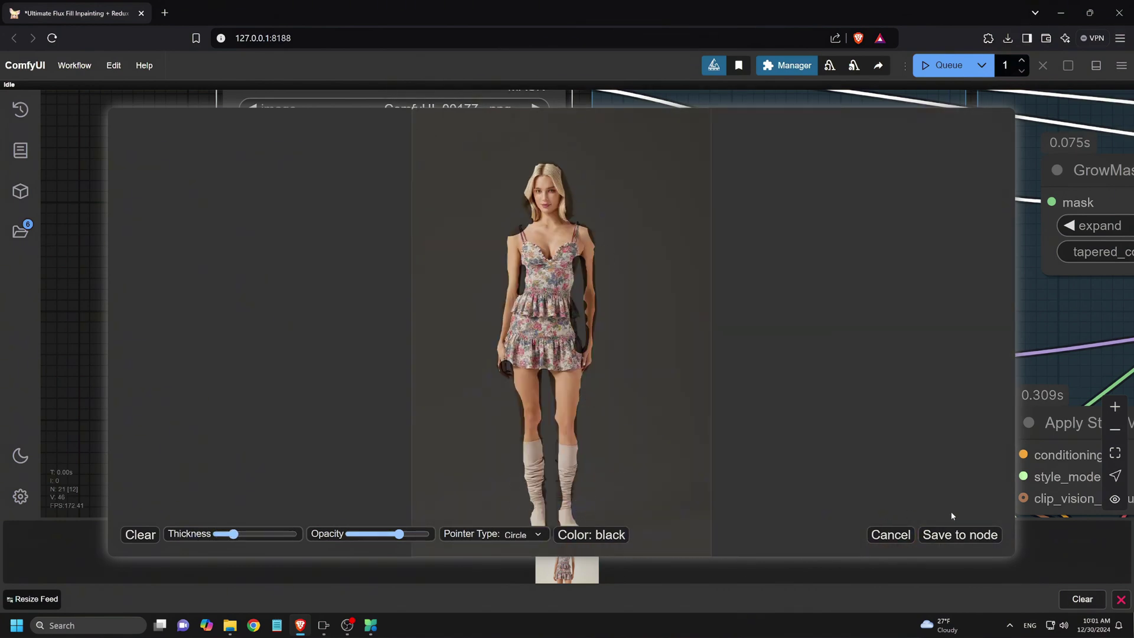
click(938, 535)
Queue the workflow to replace the masked plain background using the abstract painting reference
scroll(493, 335, down, 5)
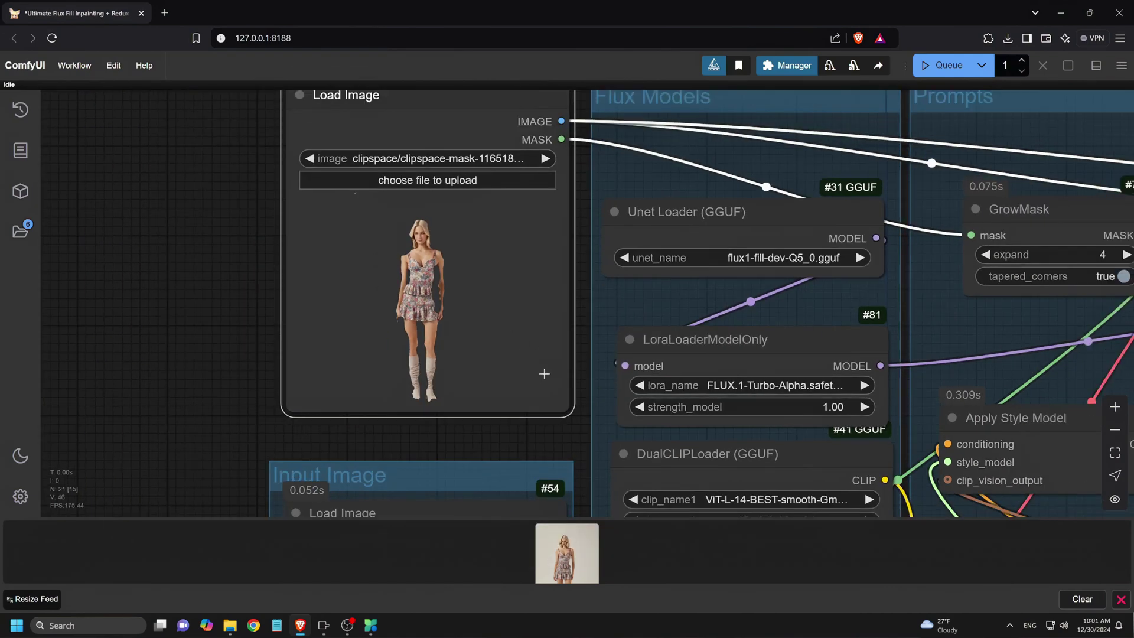
drag(369, 422, 264, 284)
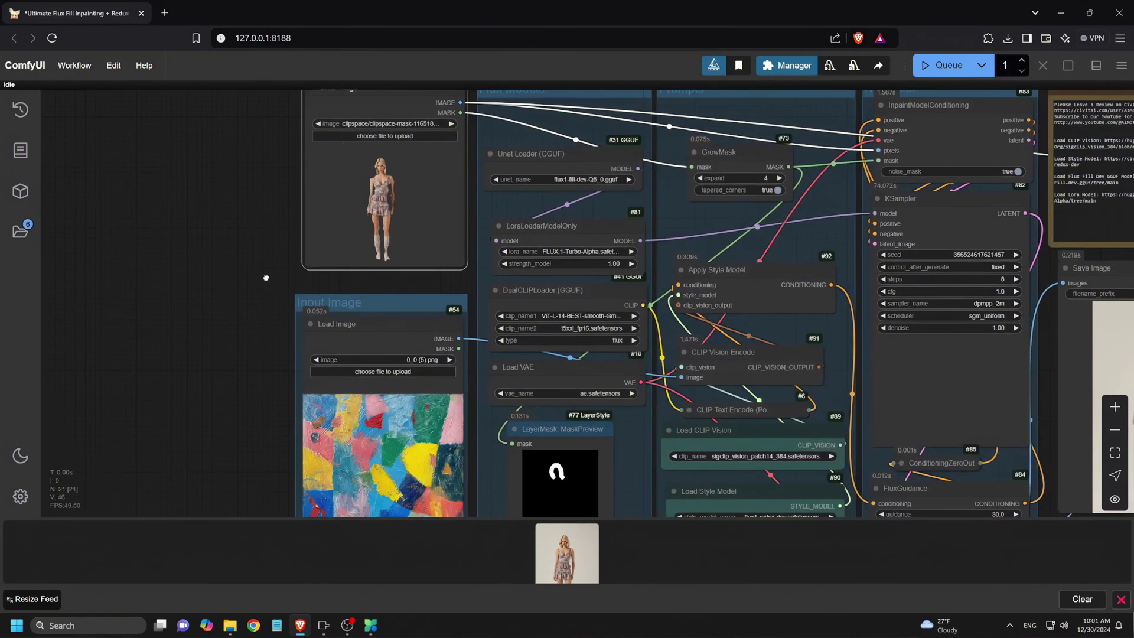
scroll(248, 315, down, 2)
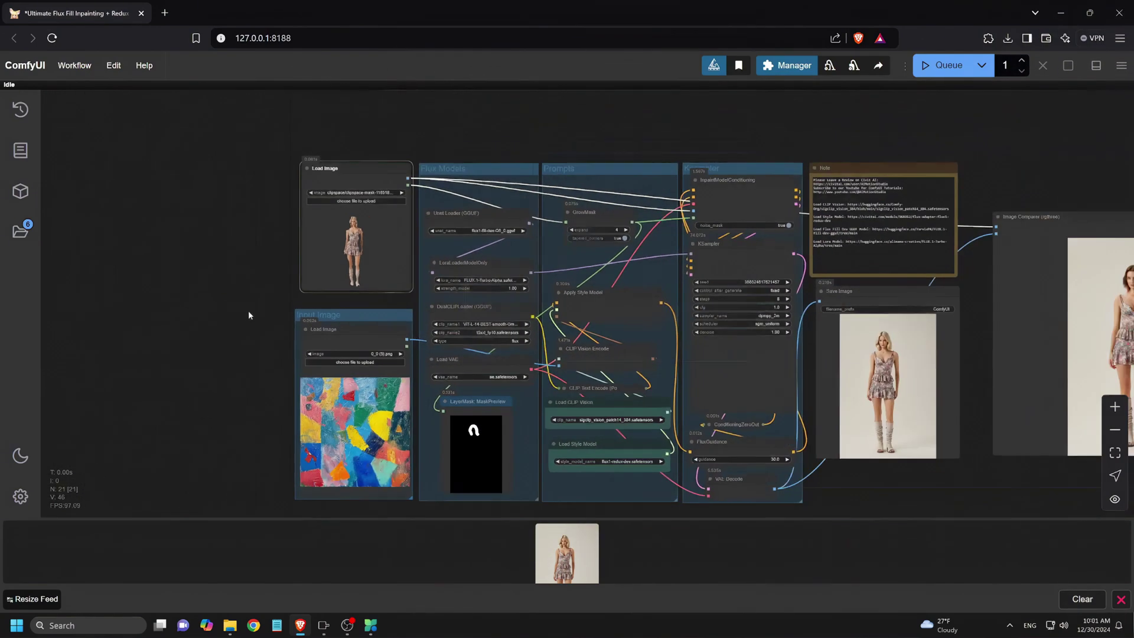
click(945, 65)
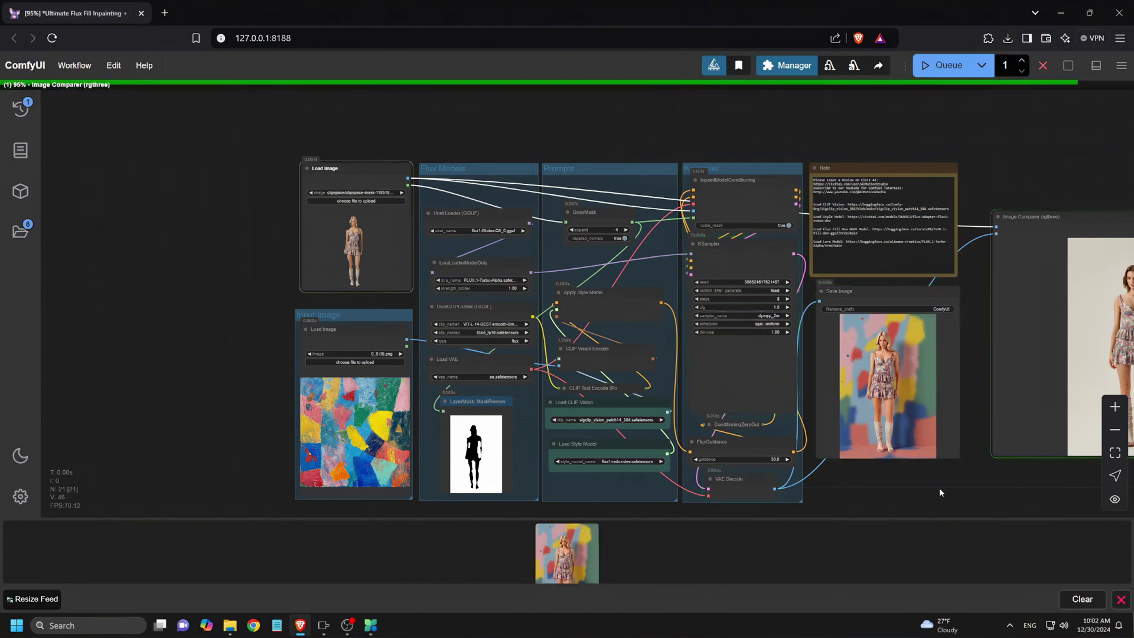
Compare the plain-background image with the generated painted-background image in the Image Comparer node
drag(1006, 471, 685, 442)
scroll(874, 325, up, 5)
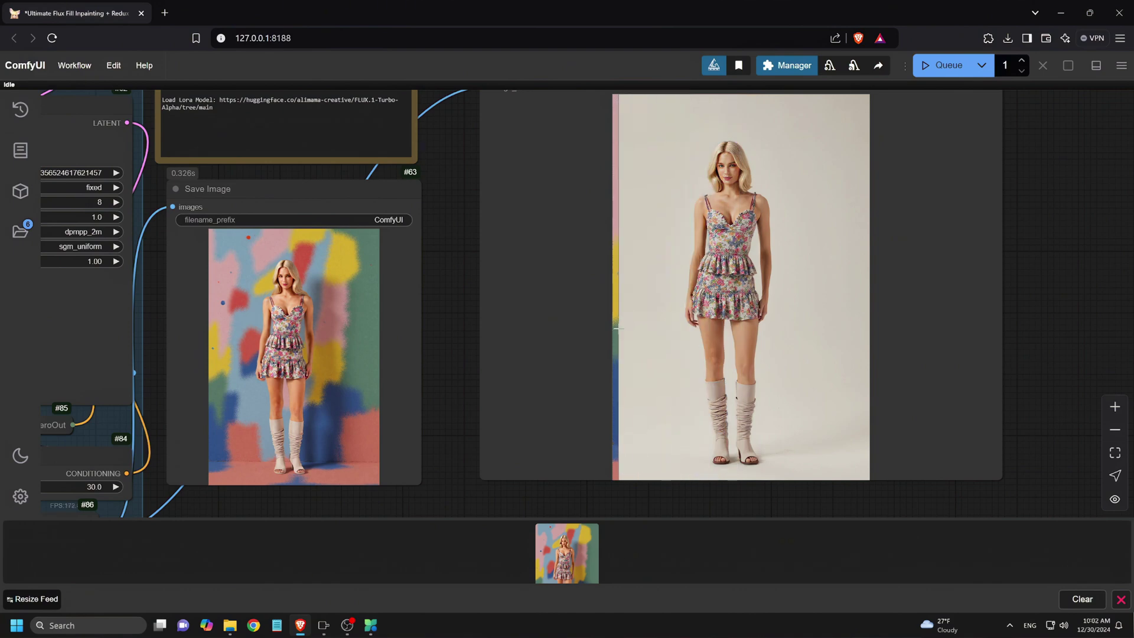
scroll(896, 345, down, 3)
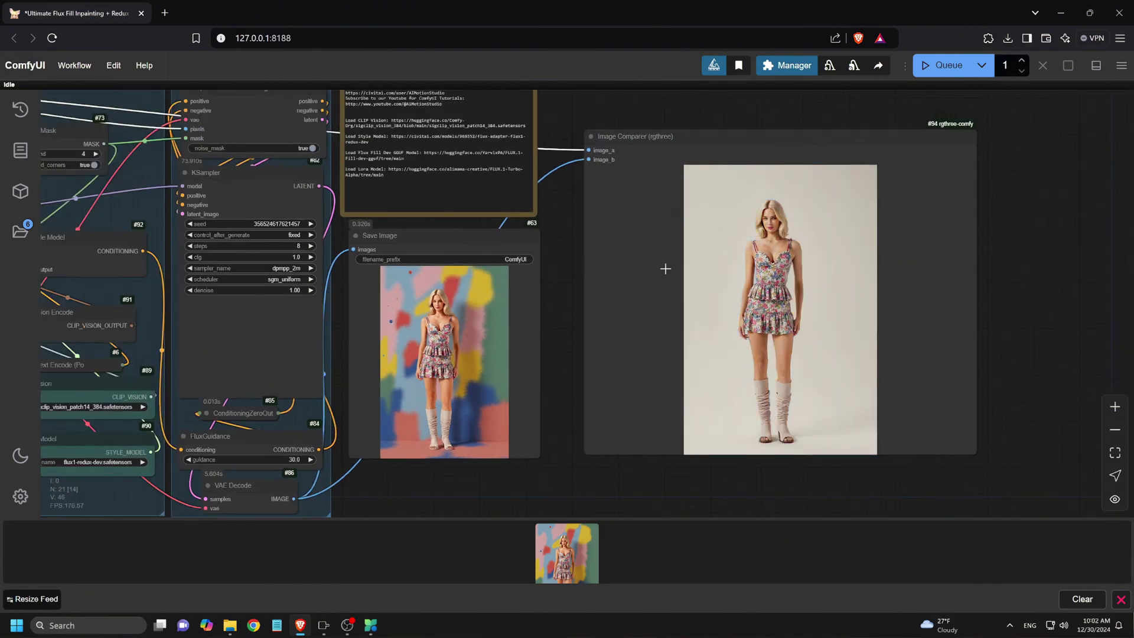
scroll(889, 307, down, 1)
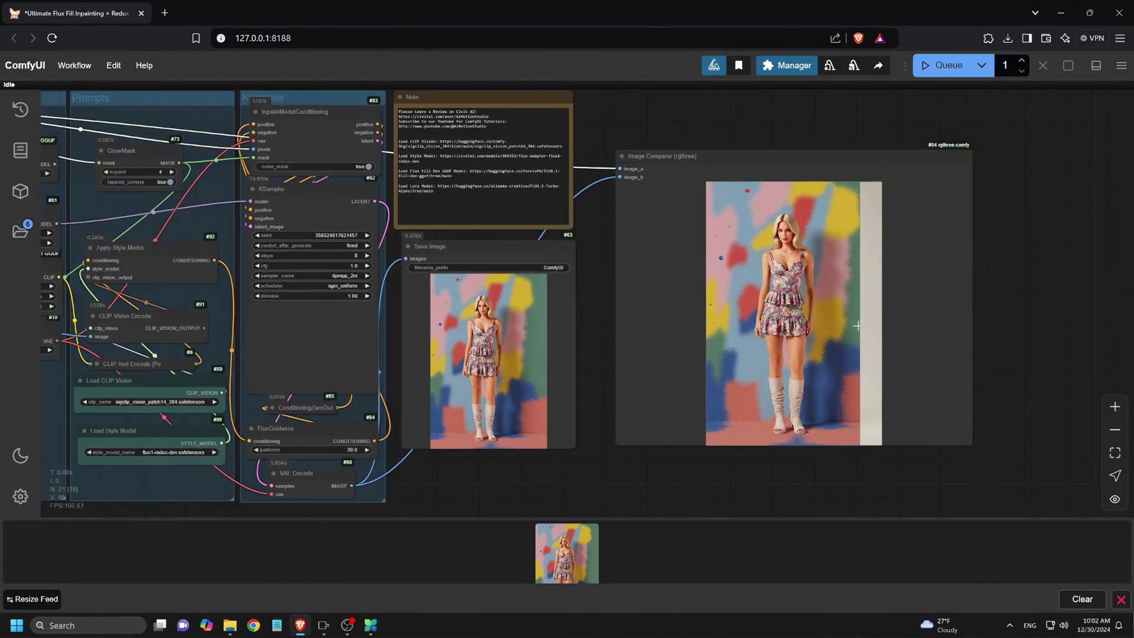
scroll(865, 359, down, 2)
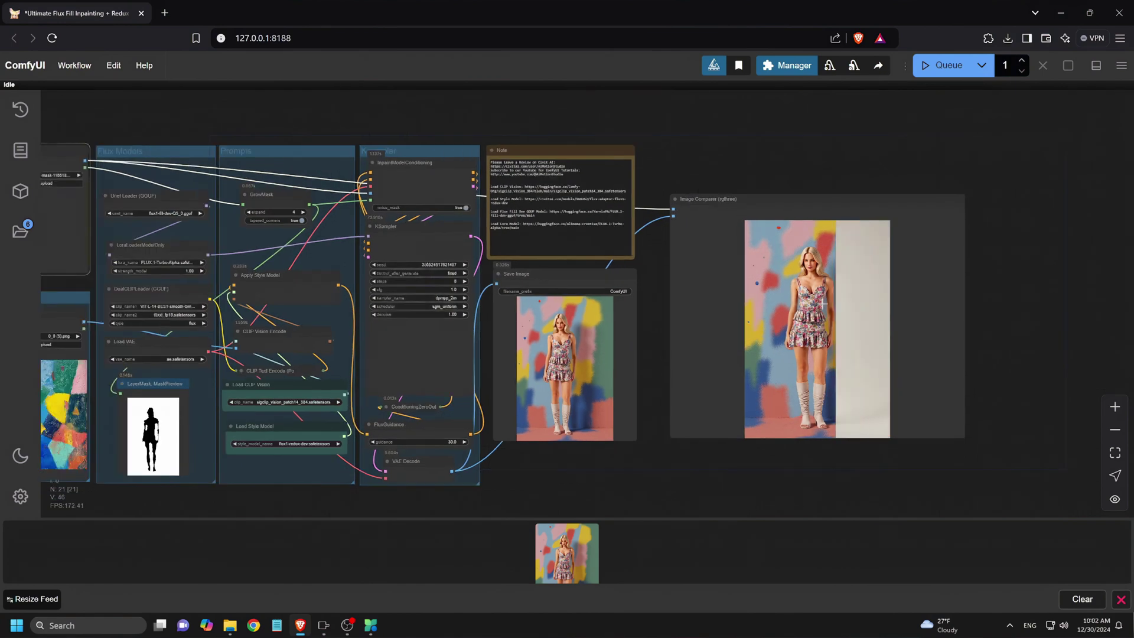
scroll(896, 373, up, 5)
scroll(849, 375, down, 2)
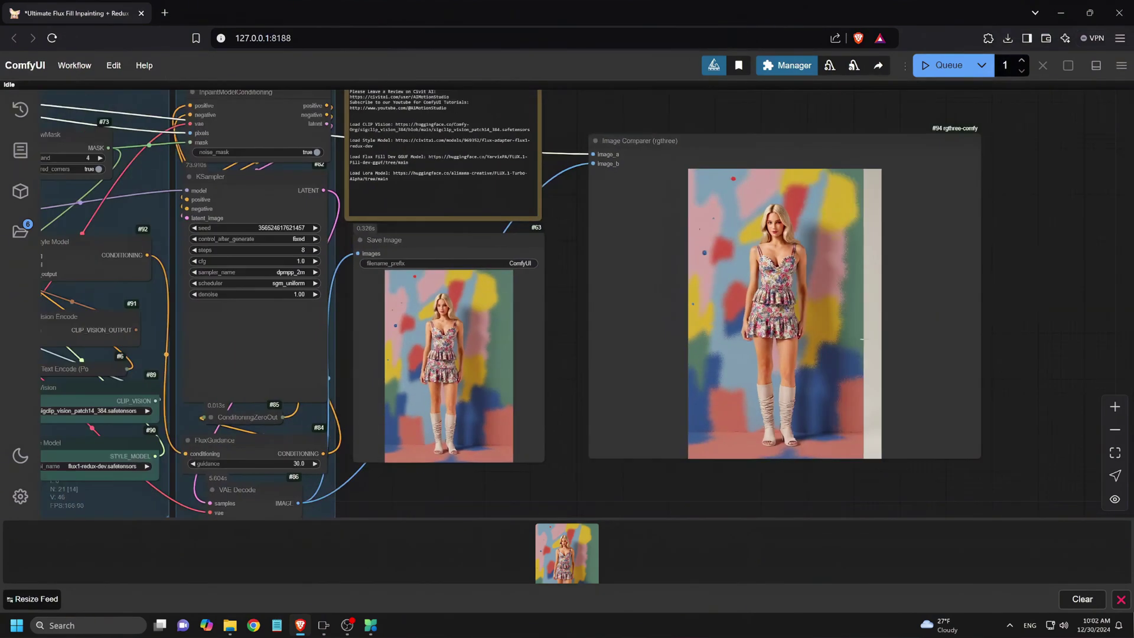
scroll(886, 384, down, 2)
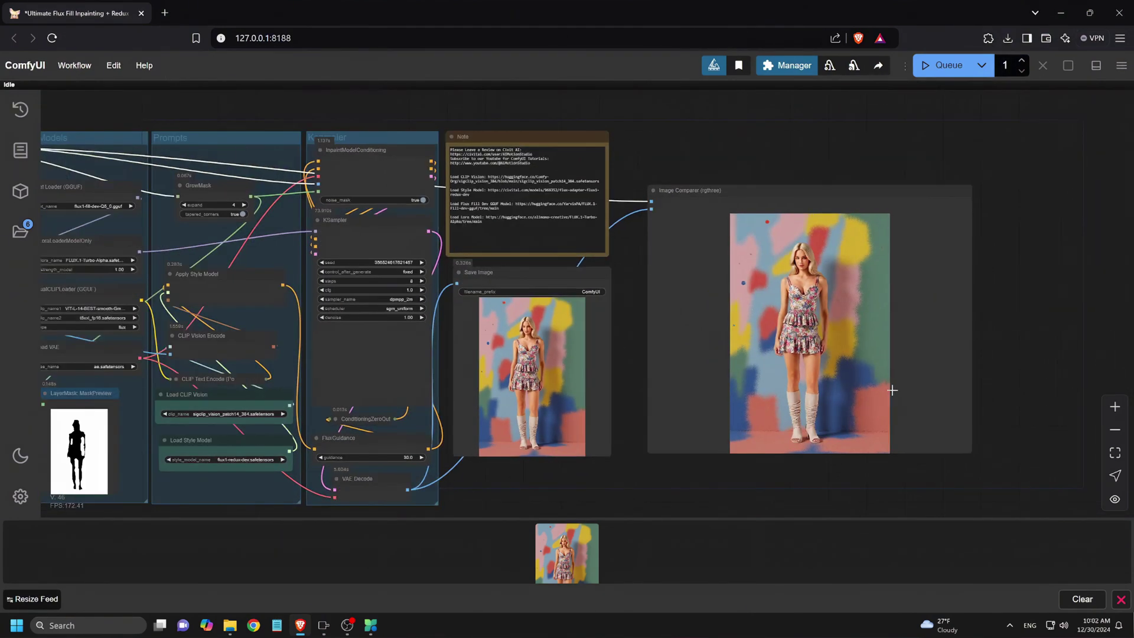
drag(643, 459, 650, 433)
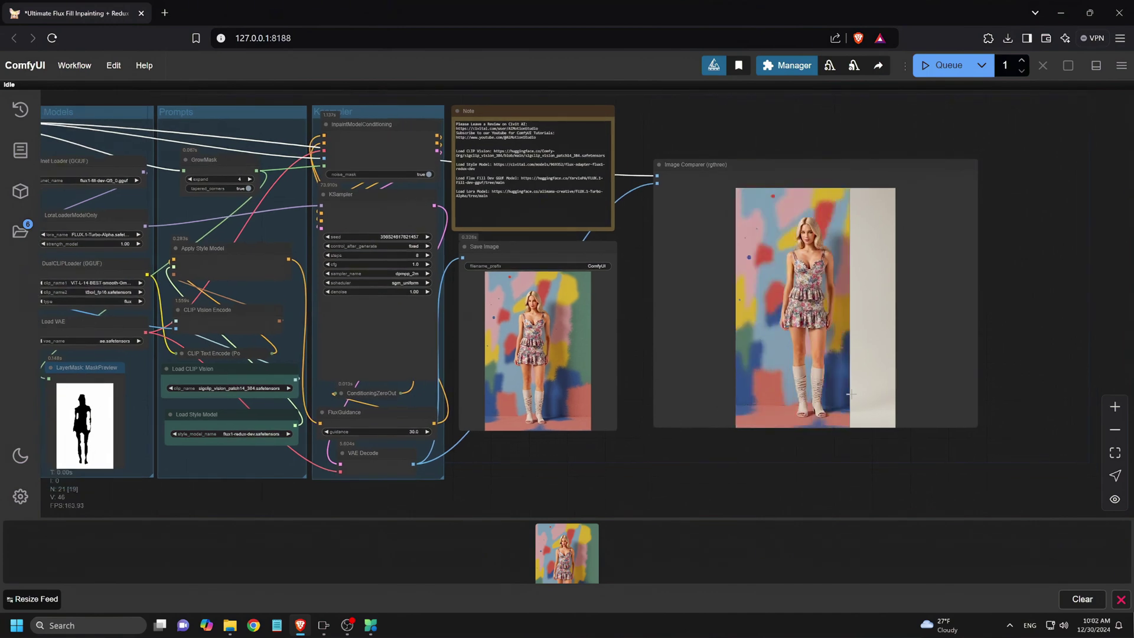
scroll(896, 404, up, 1)
scroll(896, 404, up, 1)
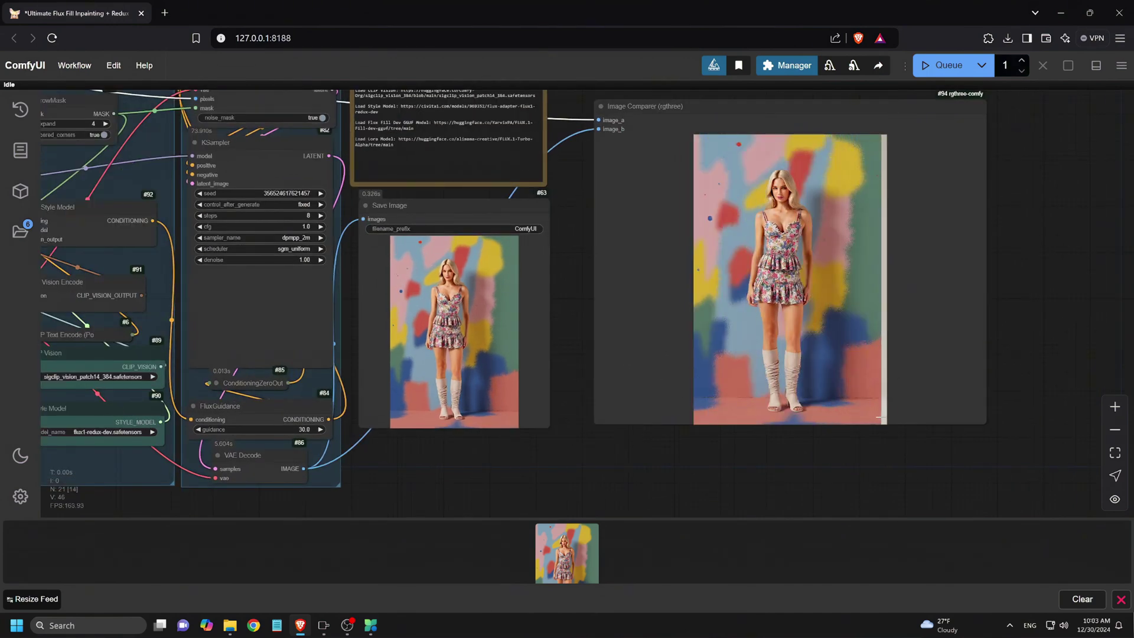
Load the red-carpet photo thumb-1920-1041728.jpg as the main image and the black beaded melisande-dress picture as the reference in the Input Image group
key(.)
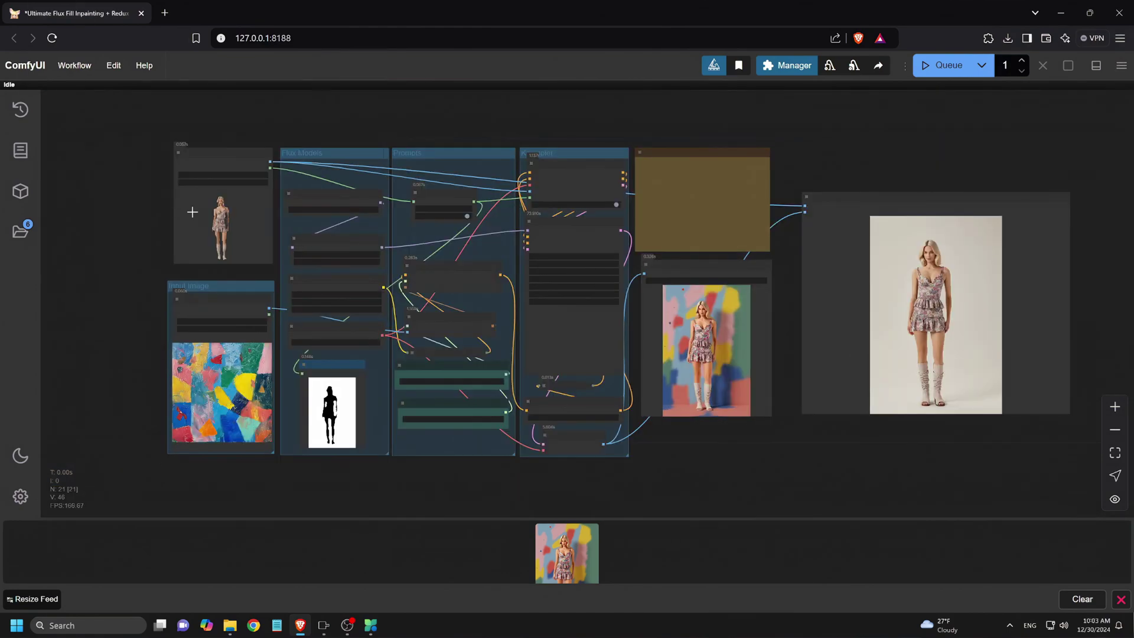
scroll(154, 225, up, 3)
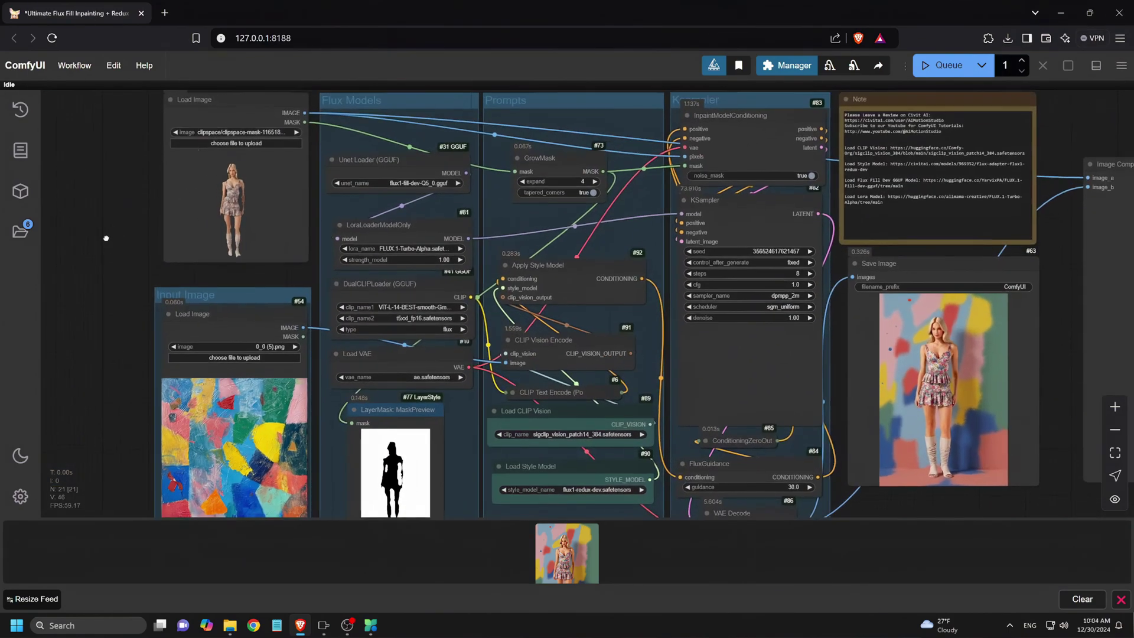
scroll(109, 224, up, 1)
click(222, 128)
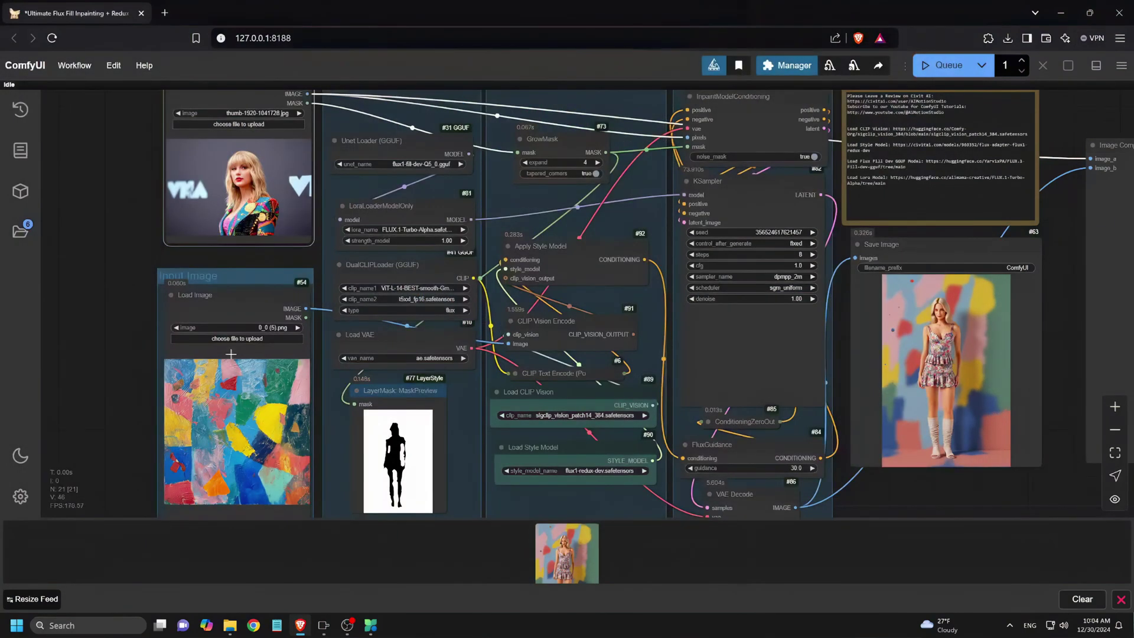
click(228, 339)
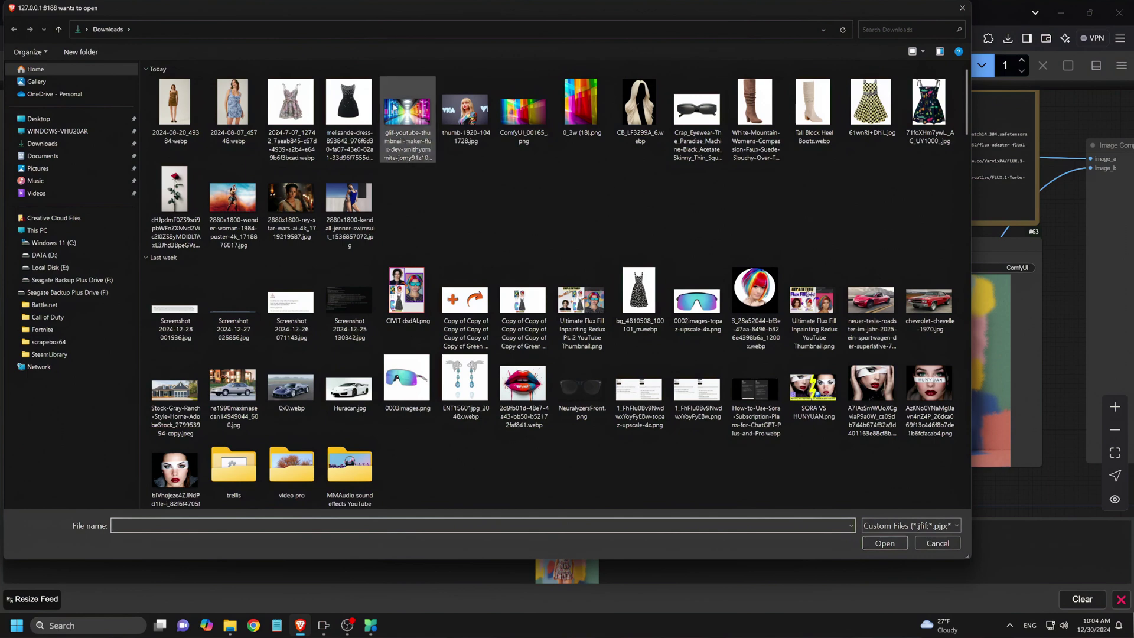
double_click(349, 104)
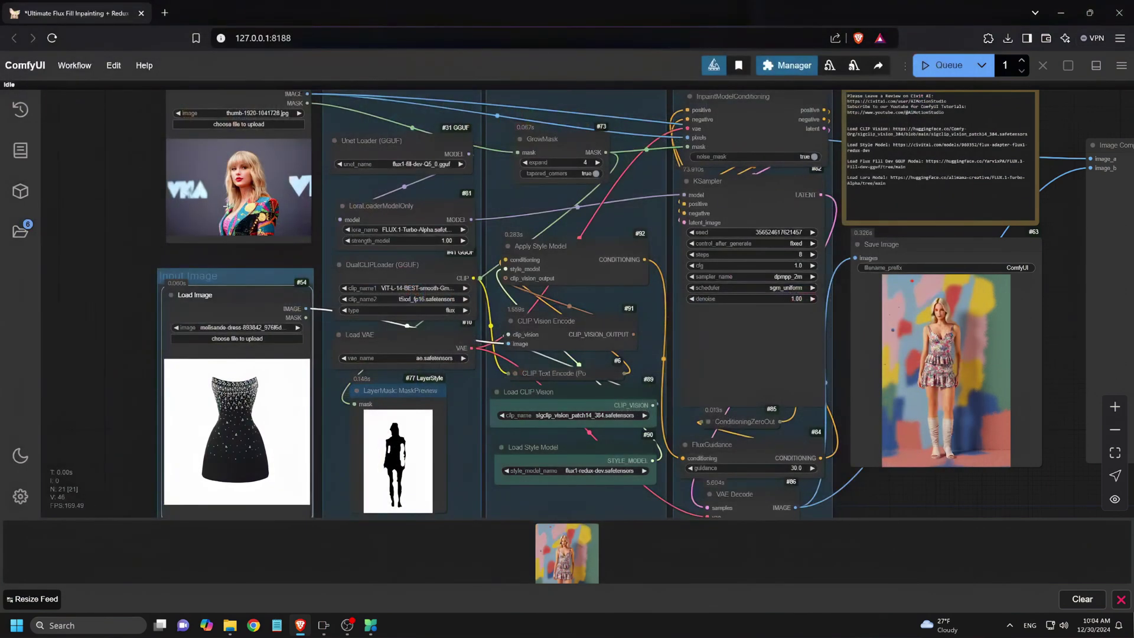
Mask the woman's multicoloured jacket and shoulders in the main image using a thick brush, and save the mask to the node
right_click(212, 191)
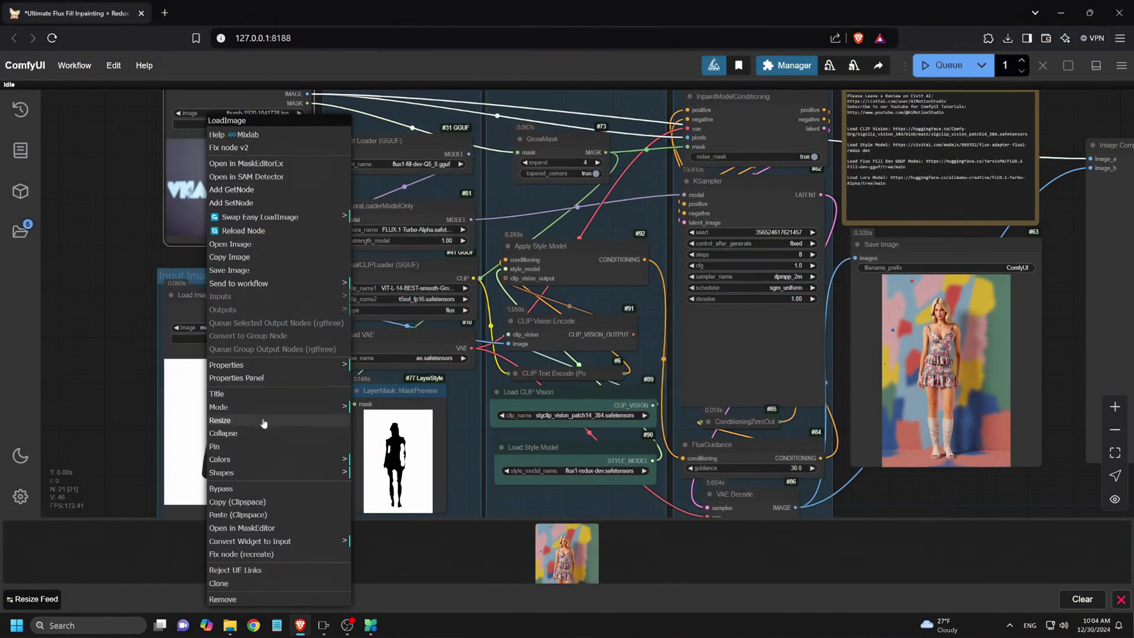
click(278, 529)
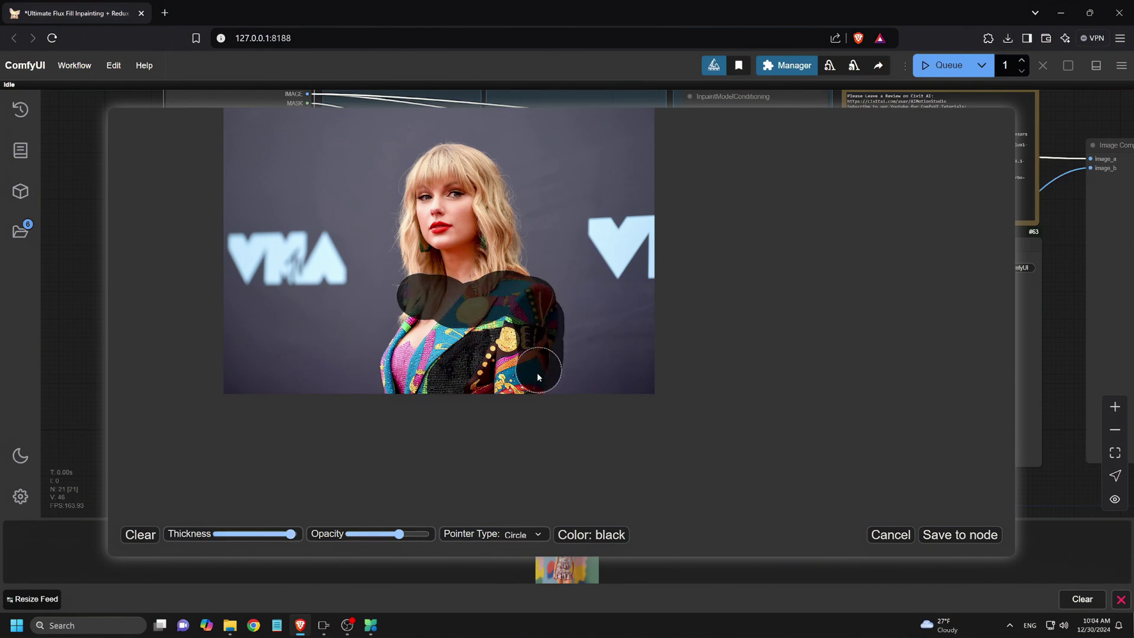
mouse_move(537, 372)
mouse_down()
mouse_move(501, 357)
mouse_move(484, 373)
mouse_move(472, 332)
mouse_move(429, 389)
mouse_move(438, 334)
mouse_move(410, 326)
mouse_up()
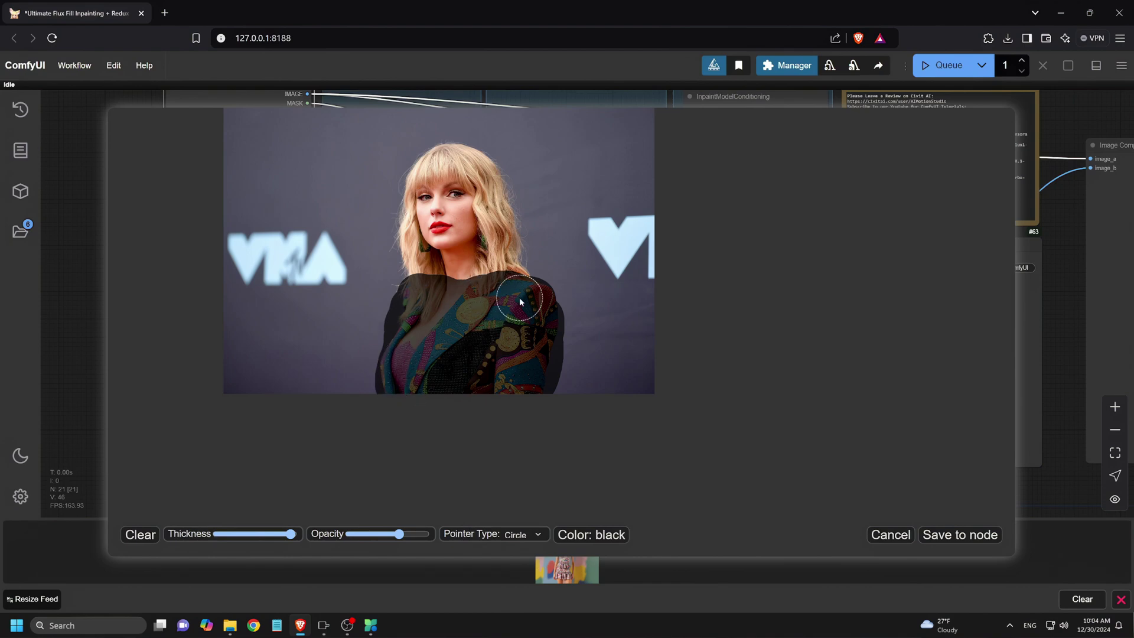
click(957, 535)
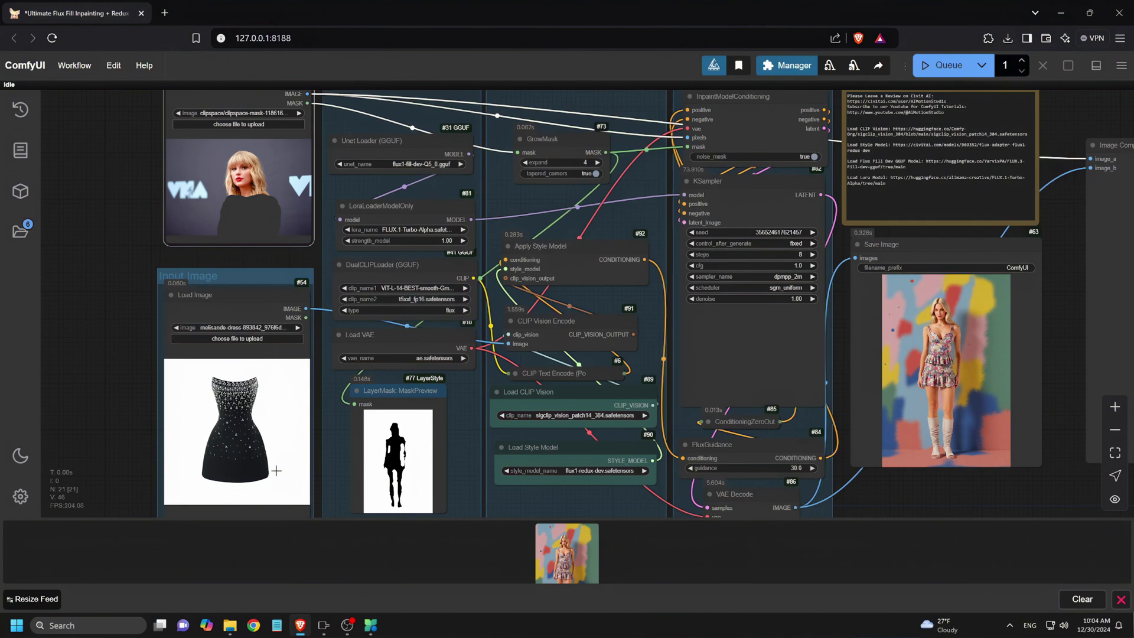
Queue the workflow to replace the masked jacket with the black dress, and compare the original and generated images in the Image Comparer node
click(951, 66)
scroll(625, 272, down, 3)
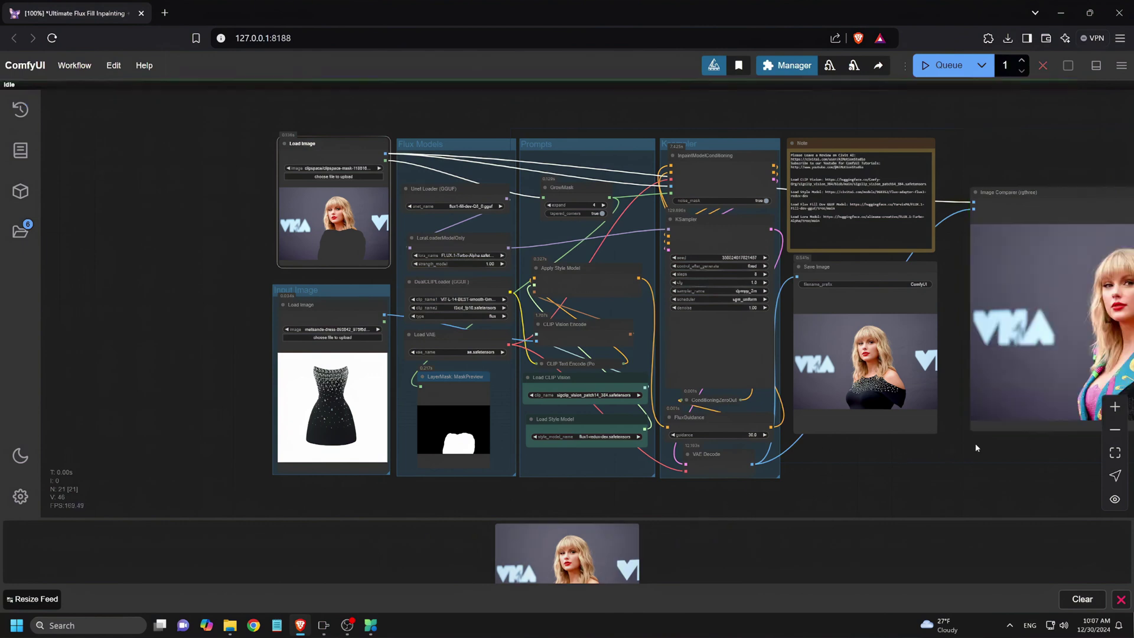
drag(980, 456, 666, 436)
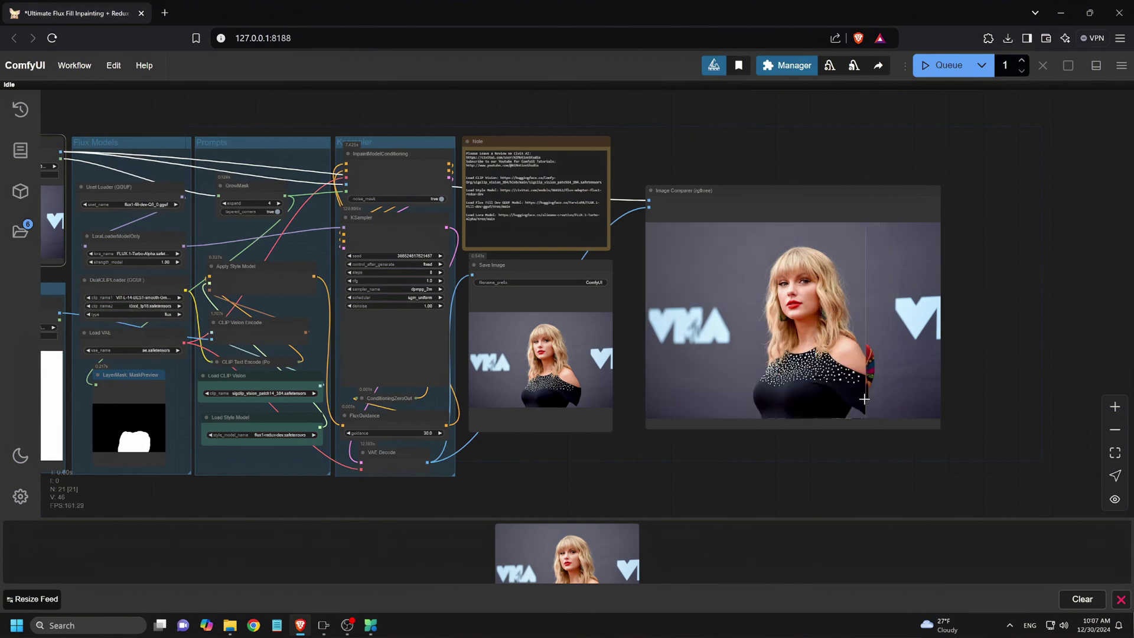
Use the generated black-dress portrait as the main image and load model-9140164_1280.png as the reference in the Input Image group
scroll(868, 420, up, 6)
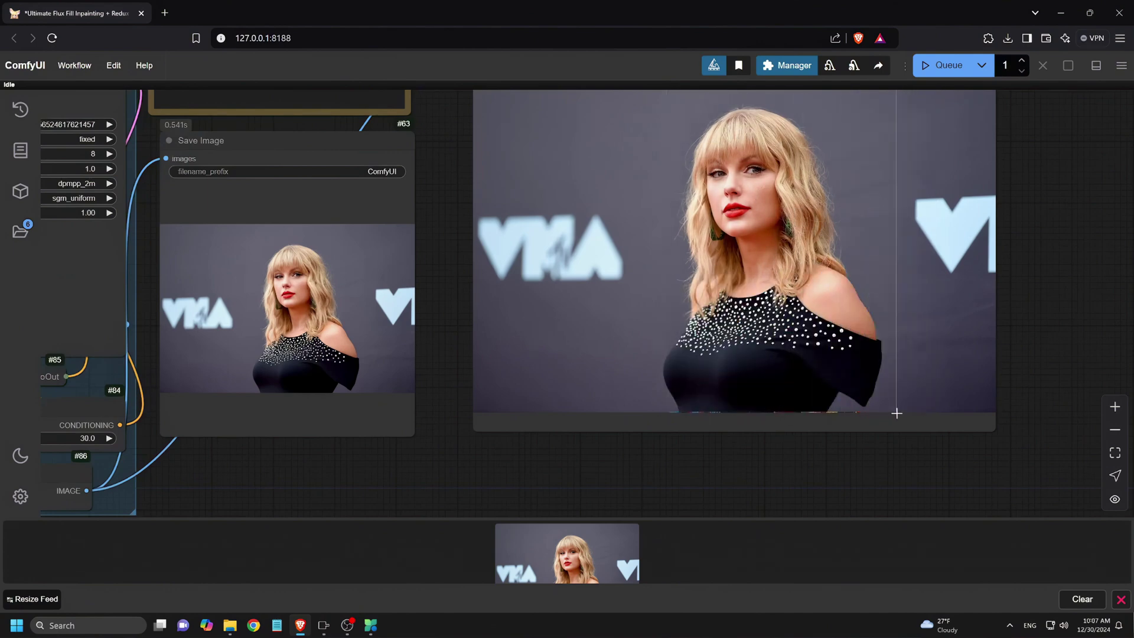
scroll(897, 413, down, 10)
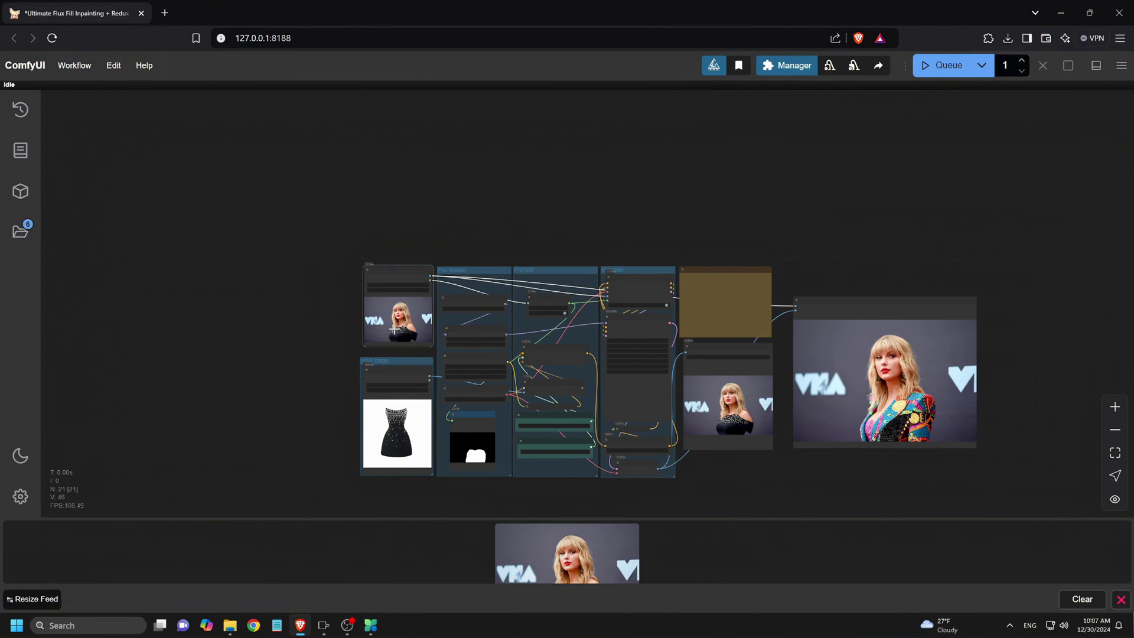
click(390, 391)
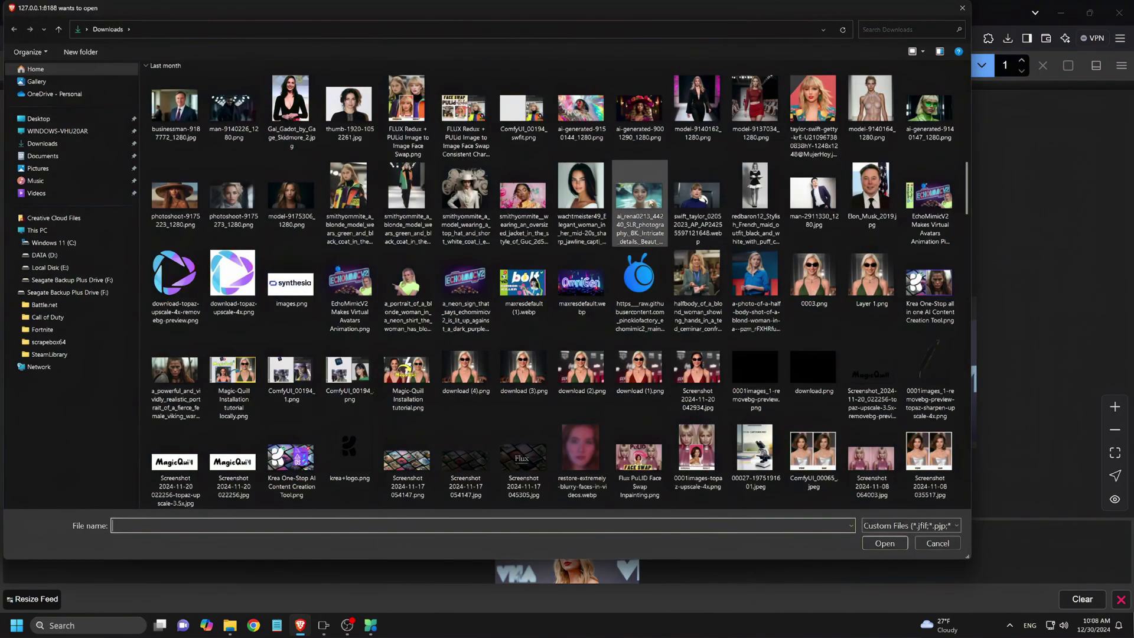
double_click(872, 100)
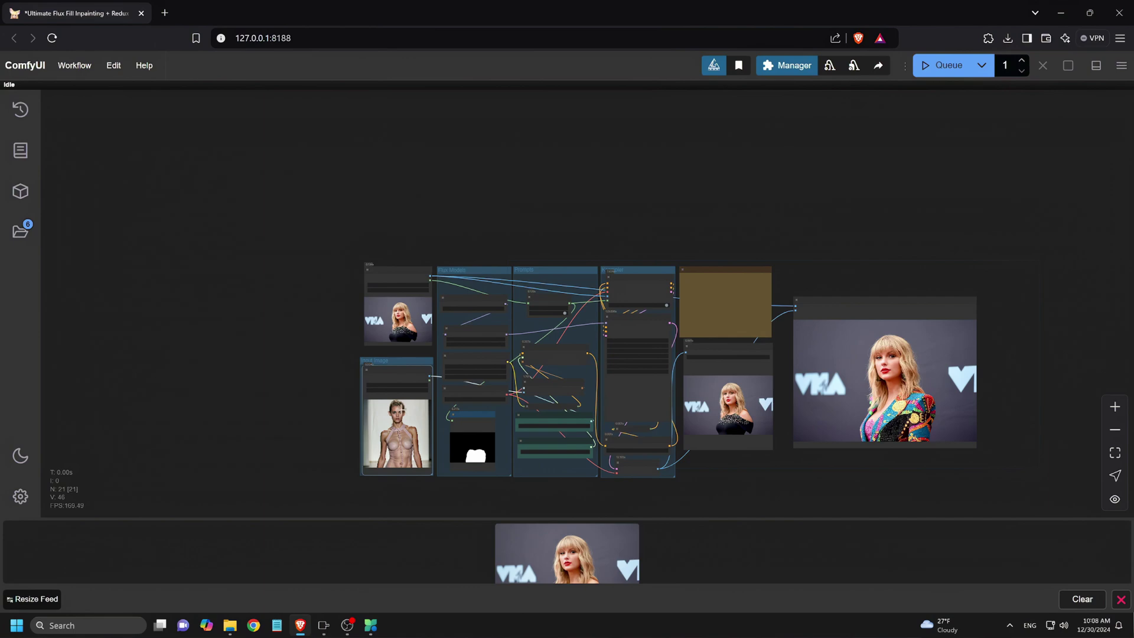
Mask the woman's bare shoulder and black sleeve beside the VMA heart logo in the main image, and save the mask to the node
scroll(378, 326, up, 10)
right_click(332, 250)
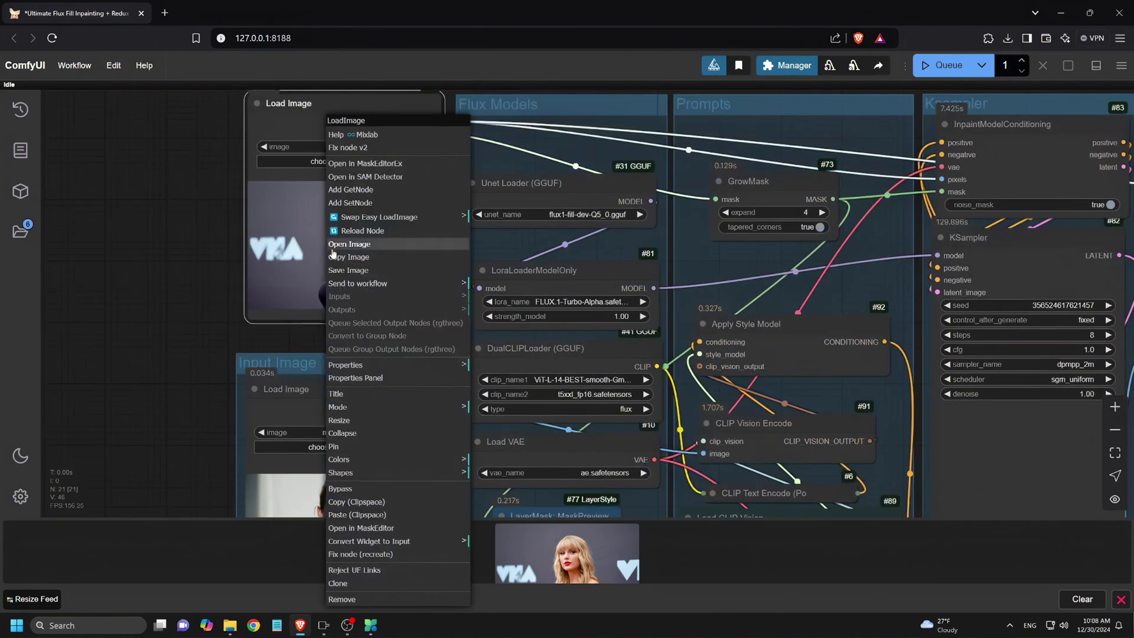
click(375, 528)
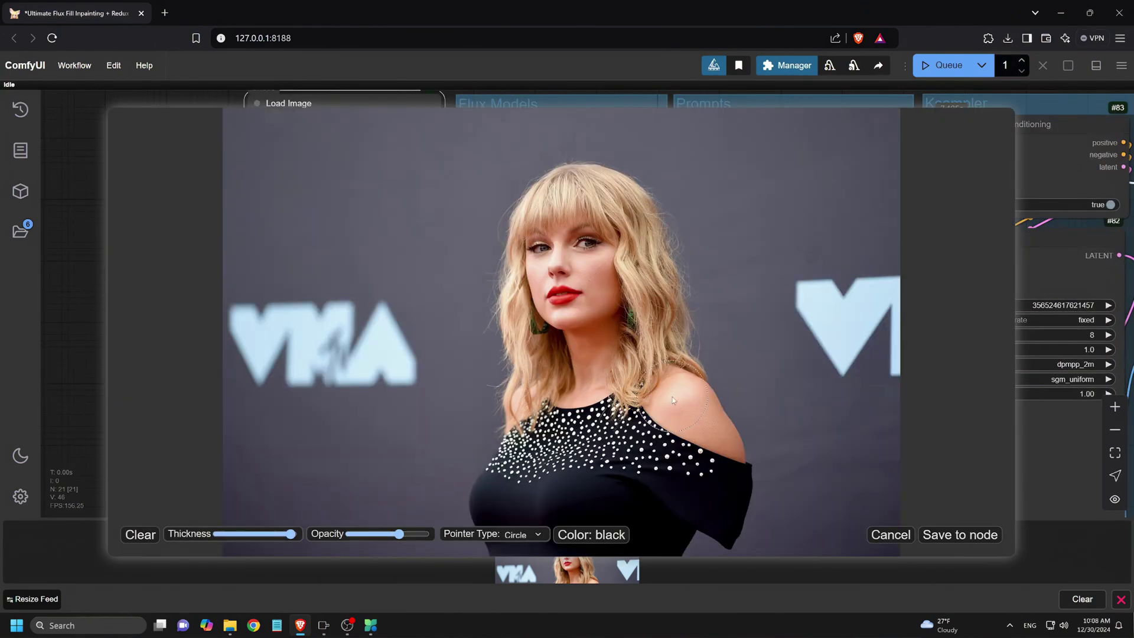
mouse_move(672, 397)
mouse_down()
mouse_move(696, 485)
mouse_move(711, 443)
mouse_up()
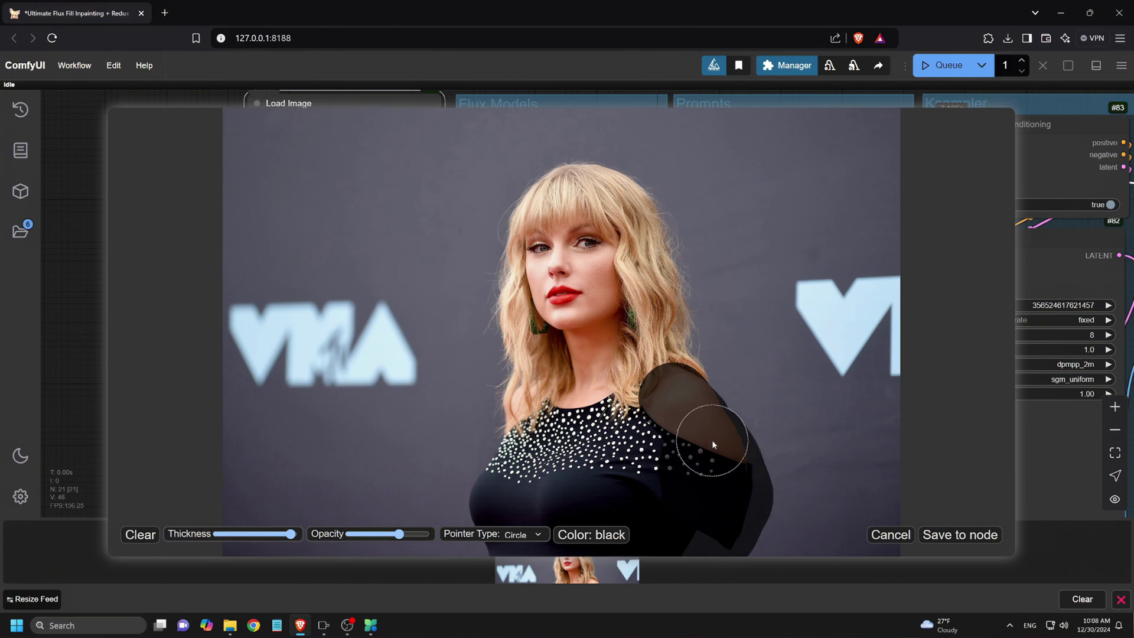
click(964, 535)
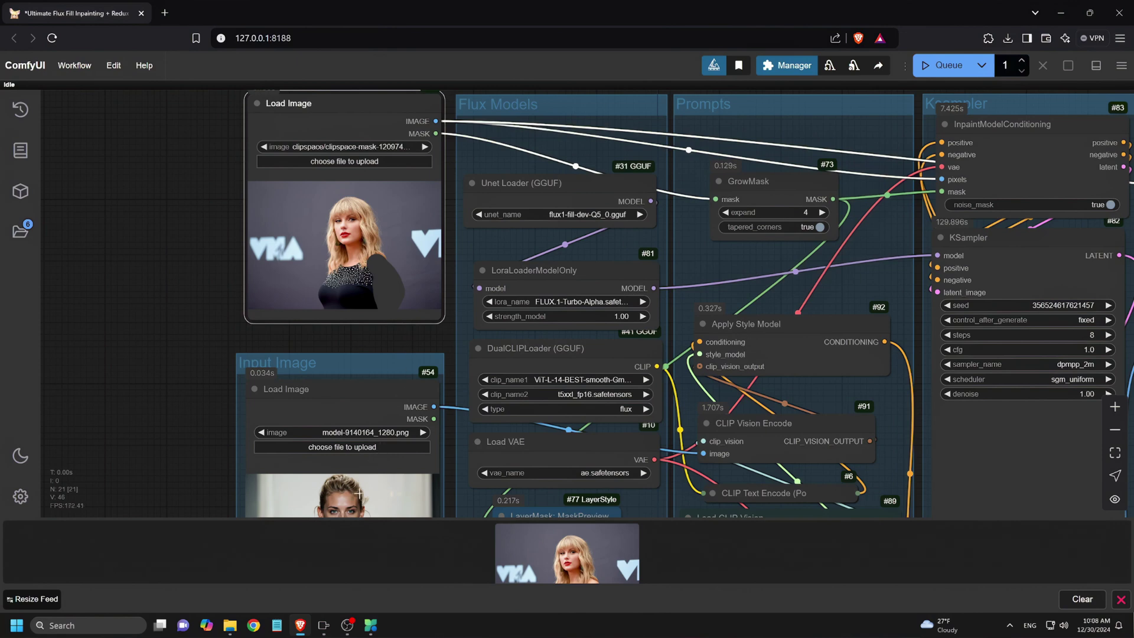
Queue the workflow to replace the masked sleeve using the model reference, and compare the images in the Image Comparer node
scroll(223, 477, down, 4)
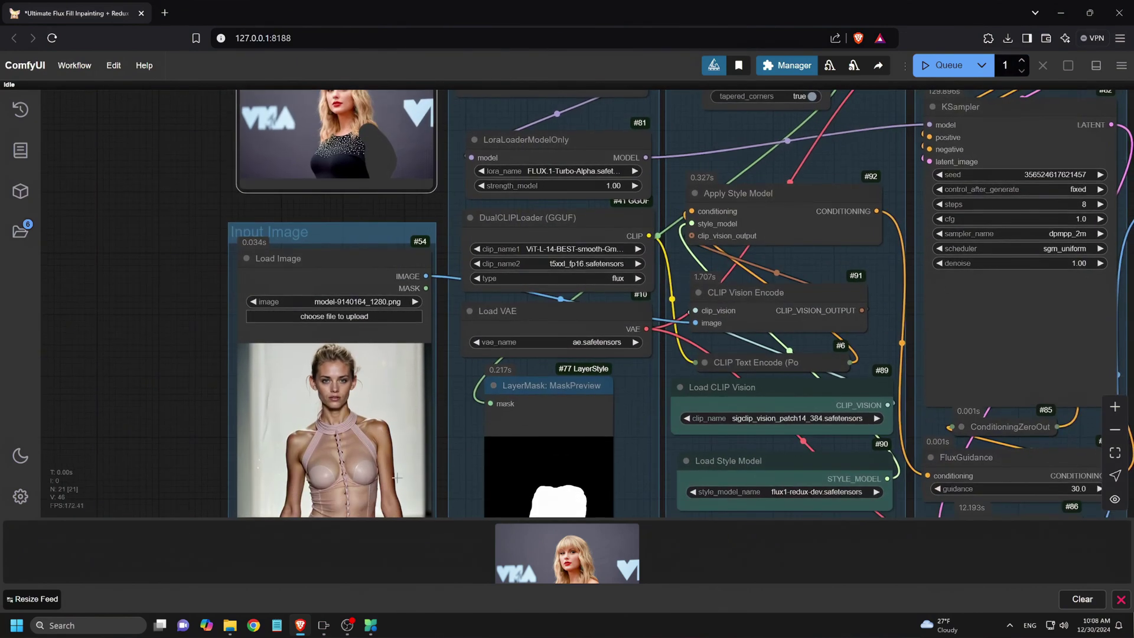
scroll(397, 477, down, 5)
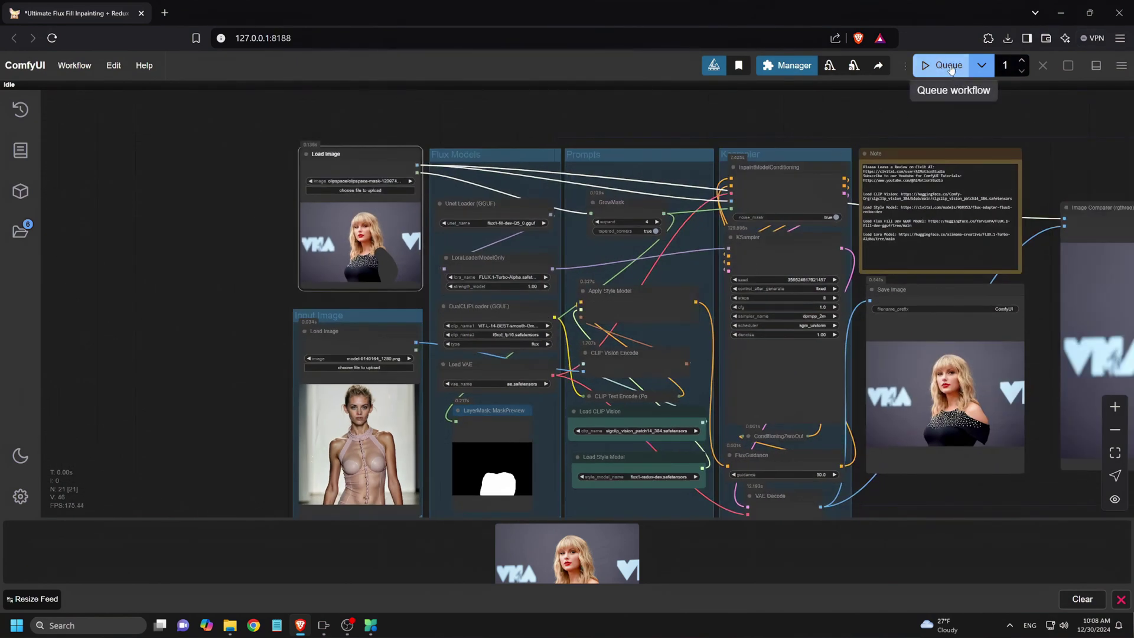
click(944, 65)
scroll(248, 328, down, 1)
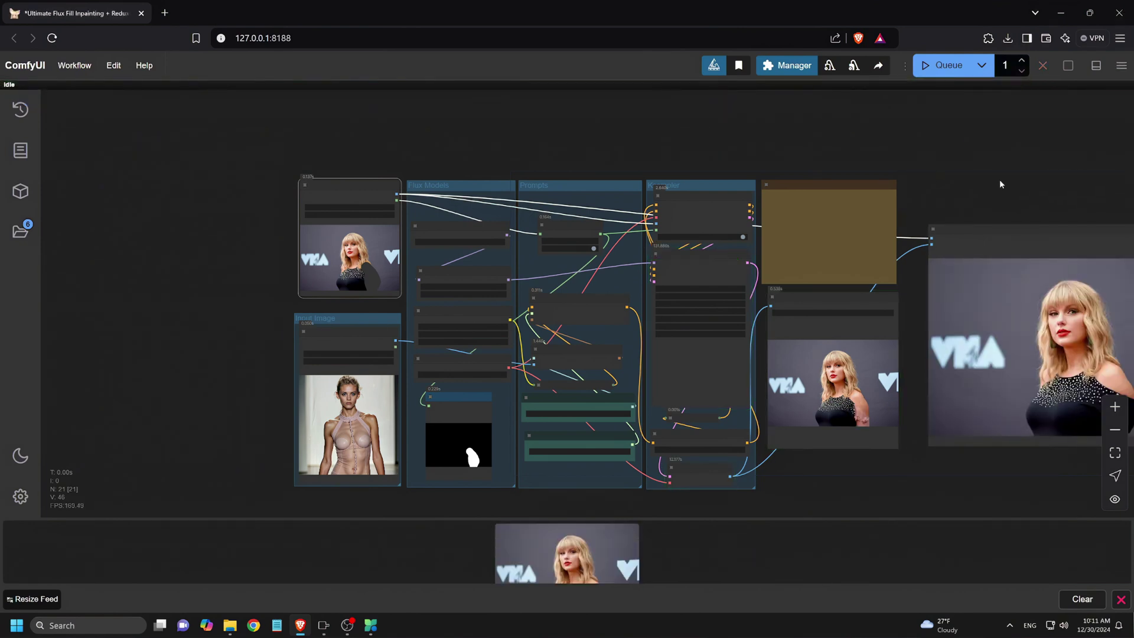
drag(1000, 184, 737, 157)
scroll(916, 355, up, 10)
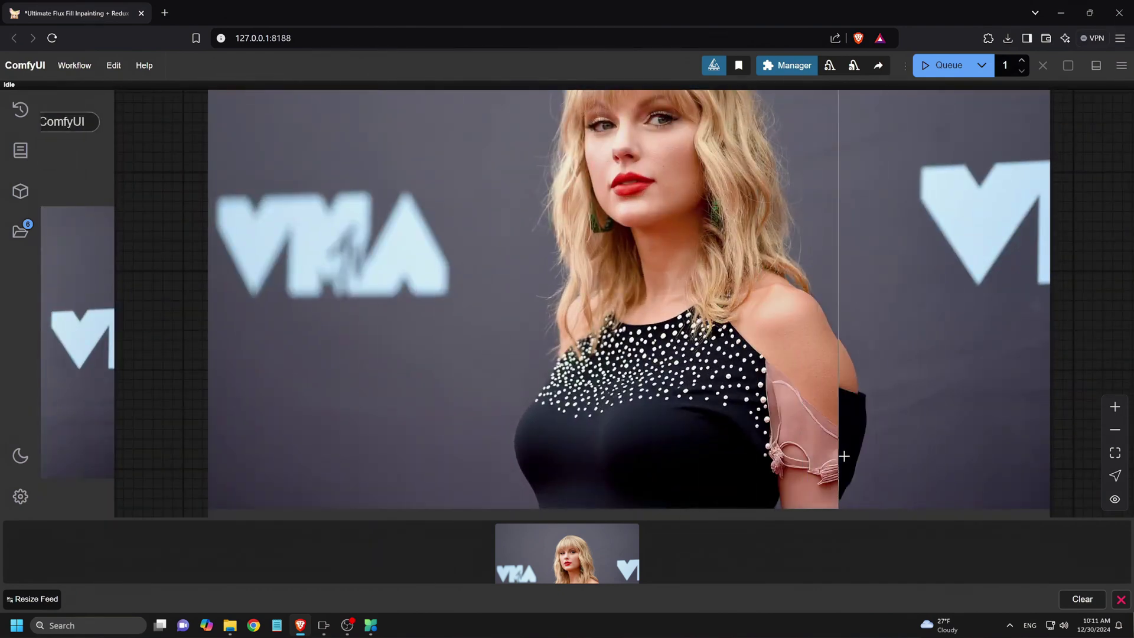
scroll(898, 458, down, 5)
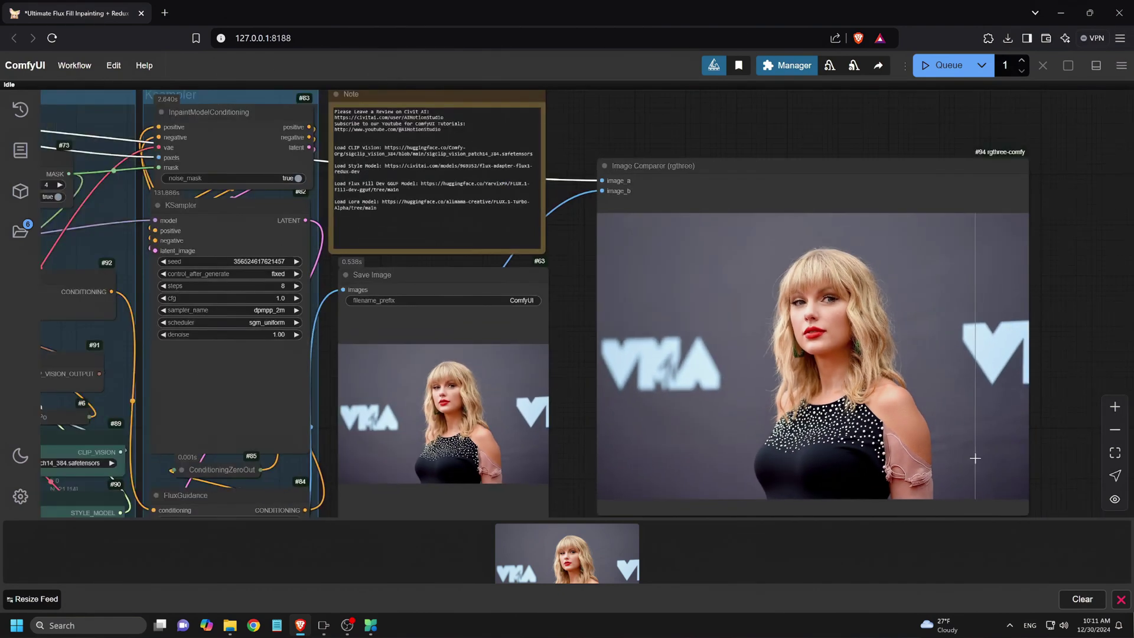
scroll(976, 458, down, 3)
scroll(998, 478, down, 3)
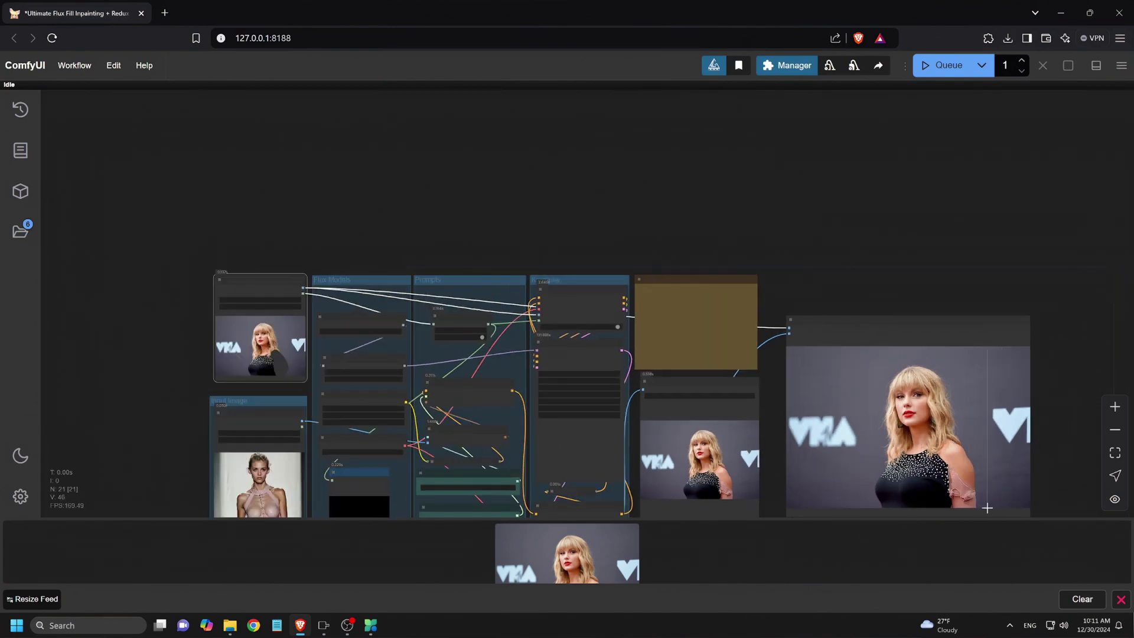
Queue the workflow to replace the masked background around the woman with the white living-room reference photo
scroll(983, 502, down, 1)
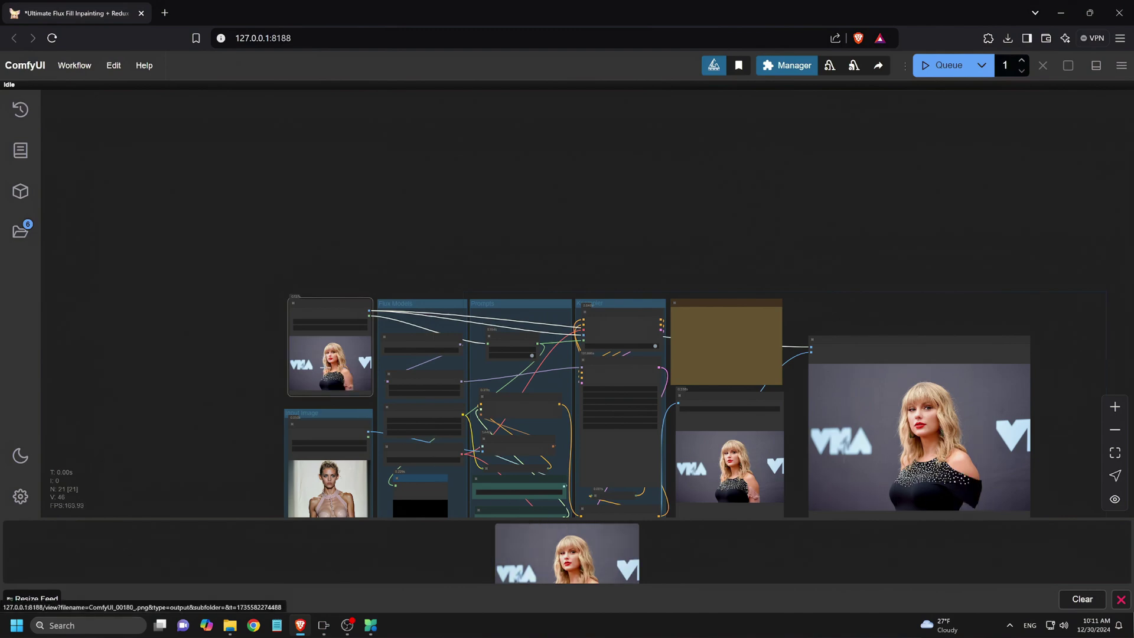
scroll(242, 454, up, 5)
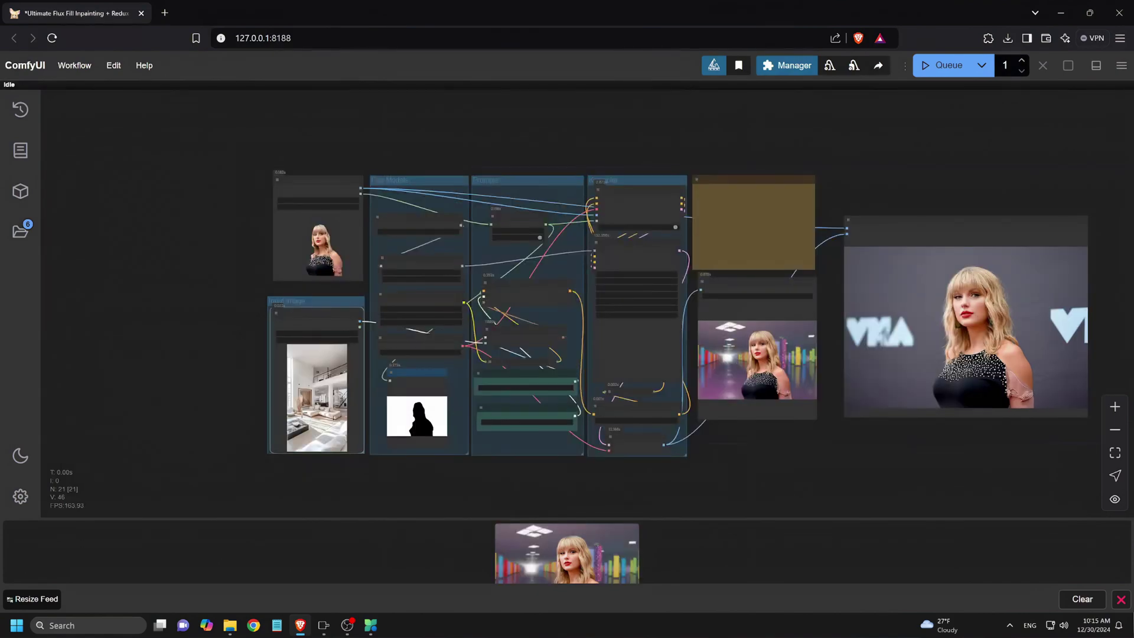
scroll(344, 435, up, 8)
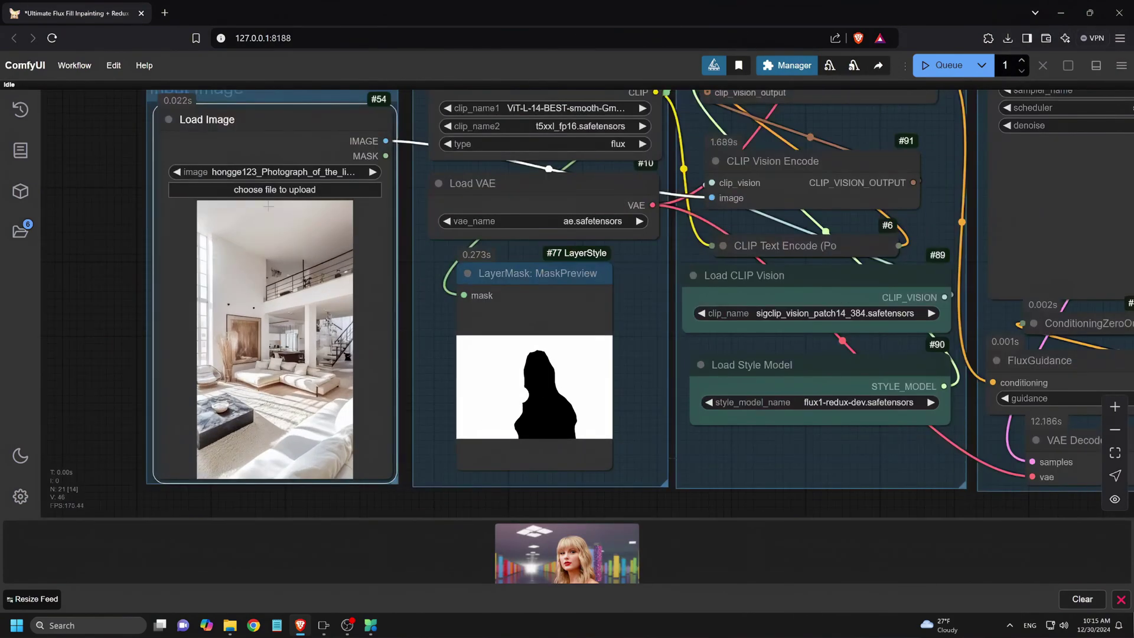
scroll(310, 432, down, 8)
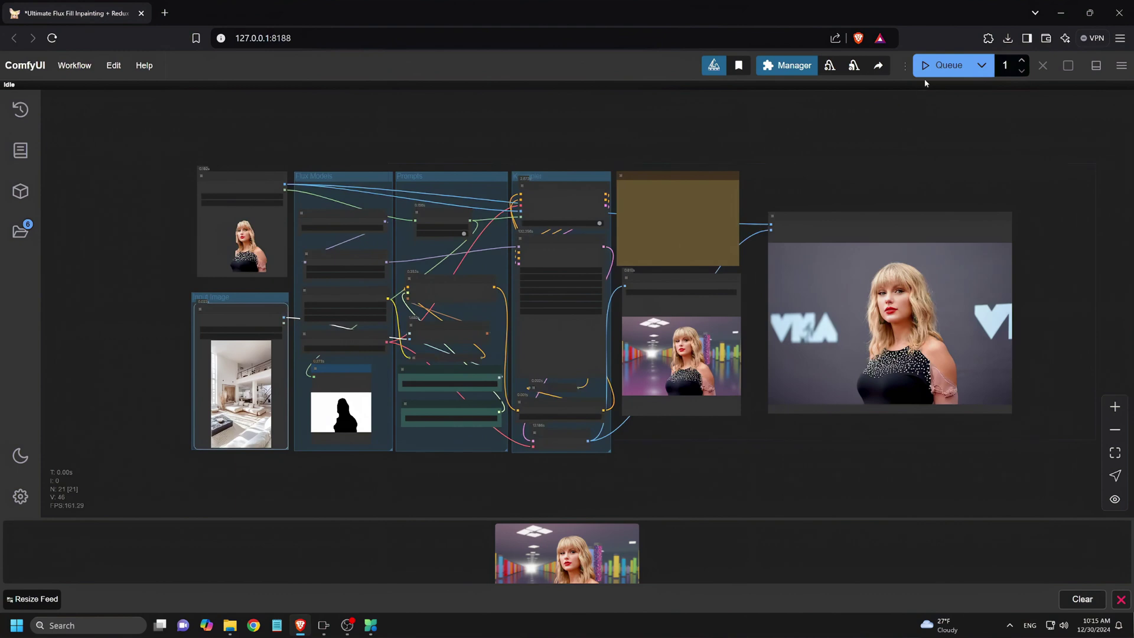
click(939, 67)
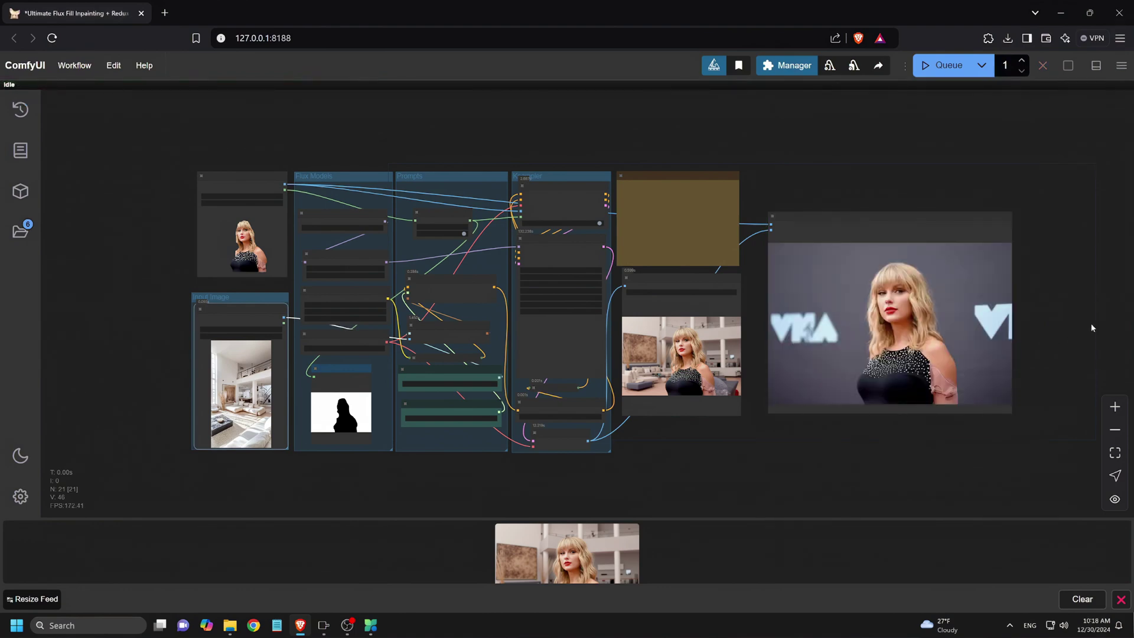
Compare the original and generated living-room backgrounds in the Image Comparer node, and examine the reference photo and mask preview
scroll(1072, 308, up, 5)
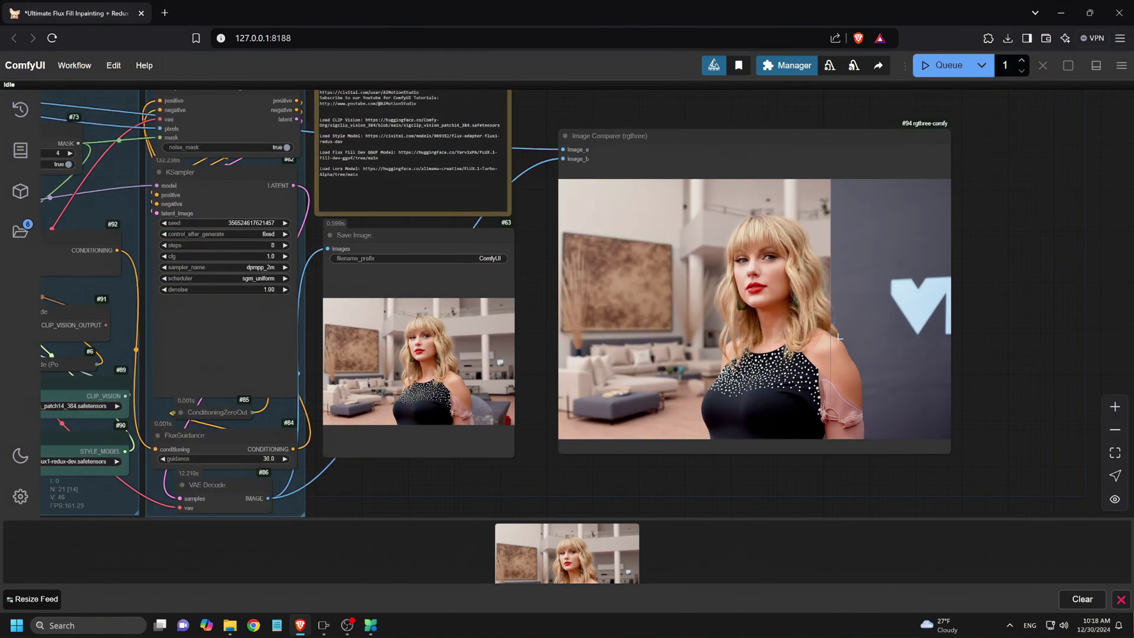
scroll(945, 367, down, 4)
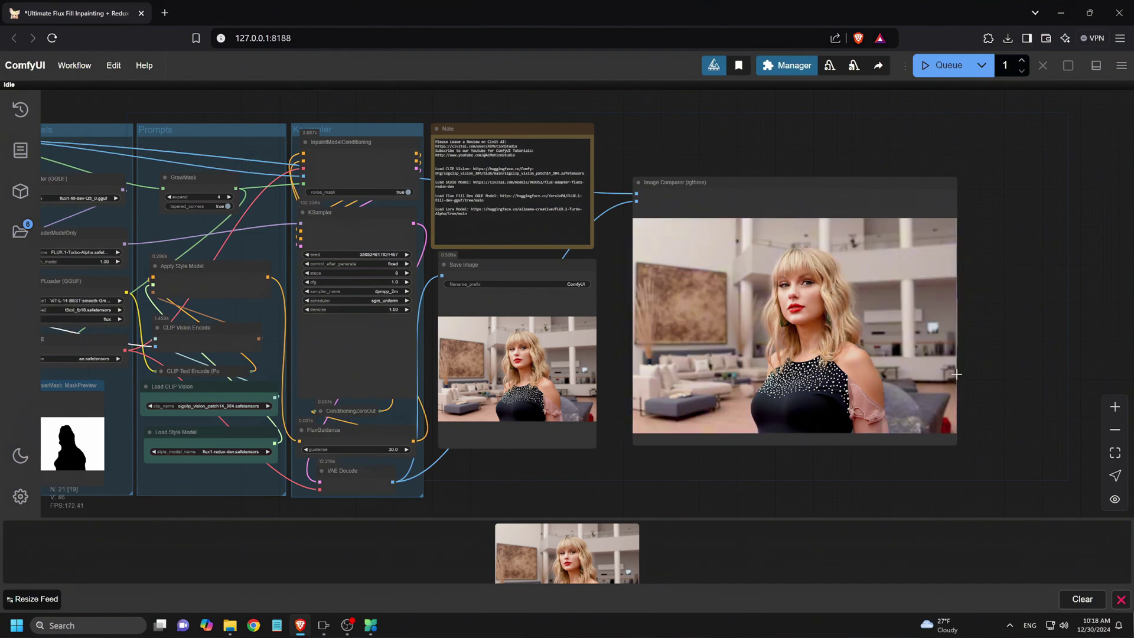
scroll(957, 374, down, 5)
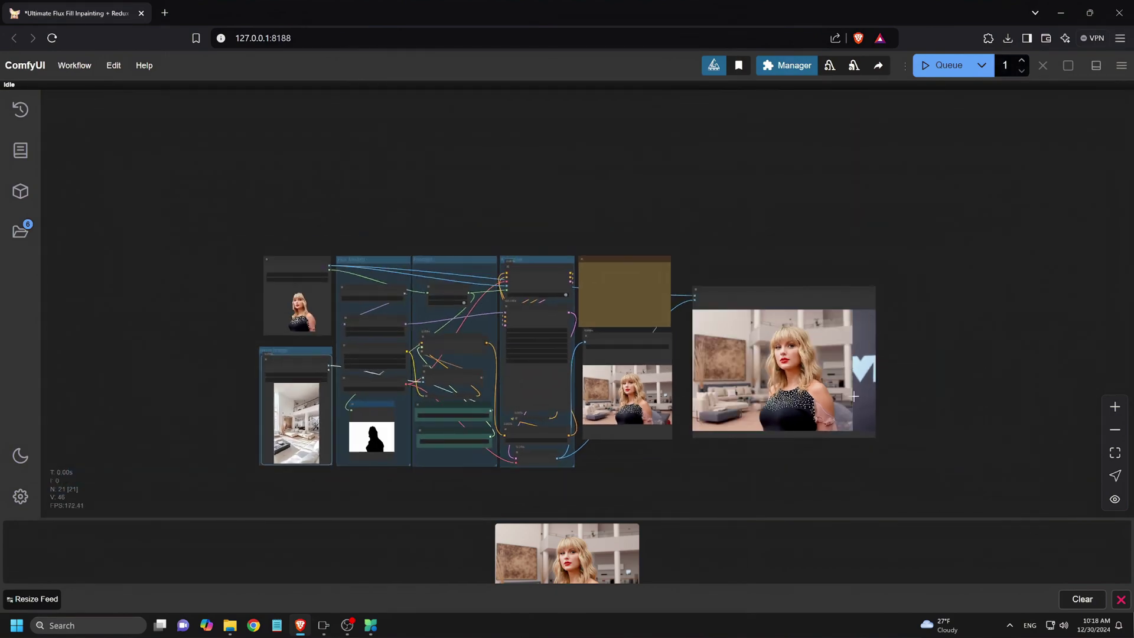
scroll(331, 417, up, 8)
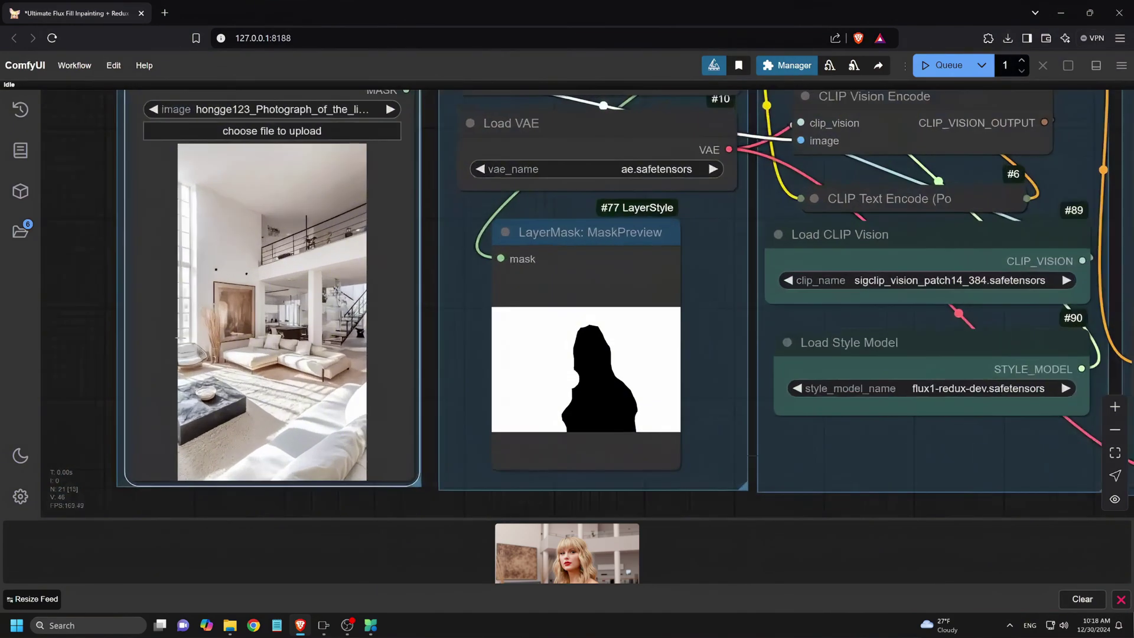
scroll(355, 400, down, 8)
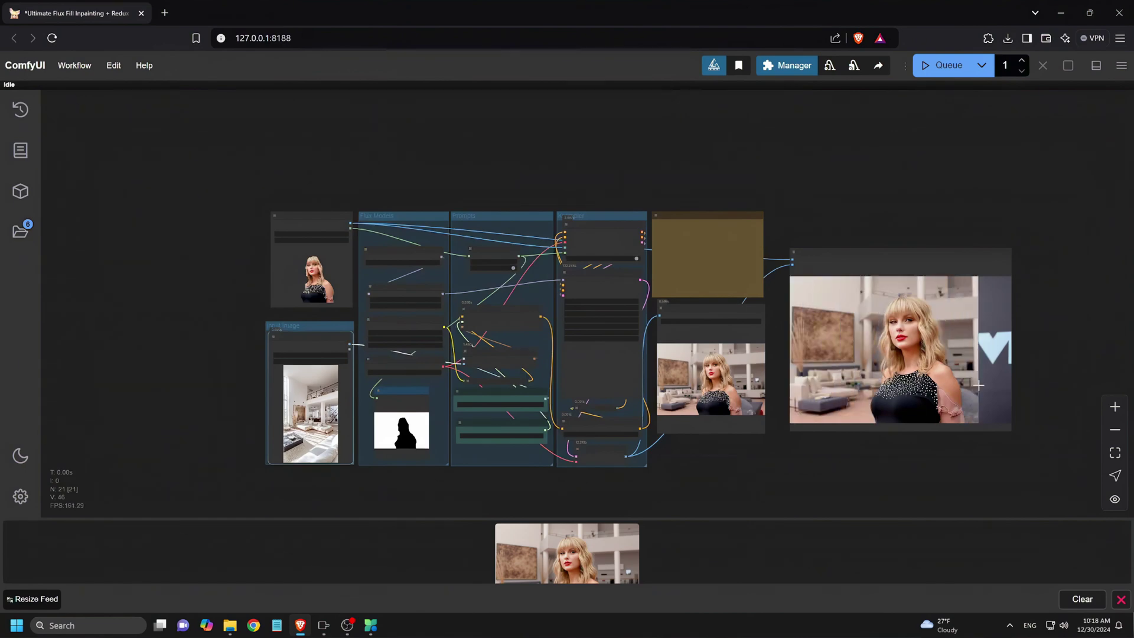
scroll(987, 372, up, 5)
scroll(987, 371, up, 1)
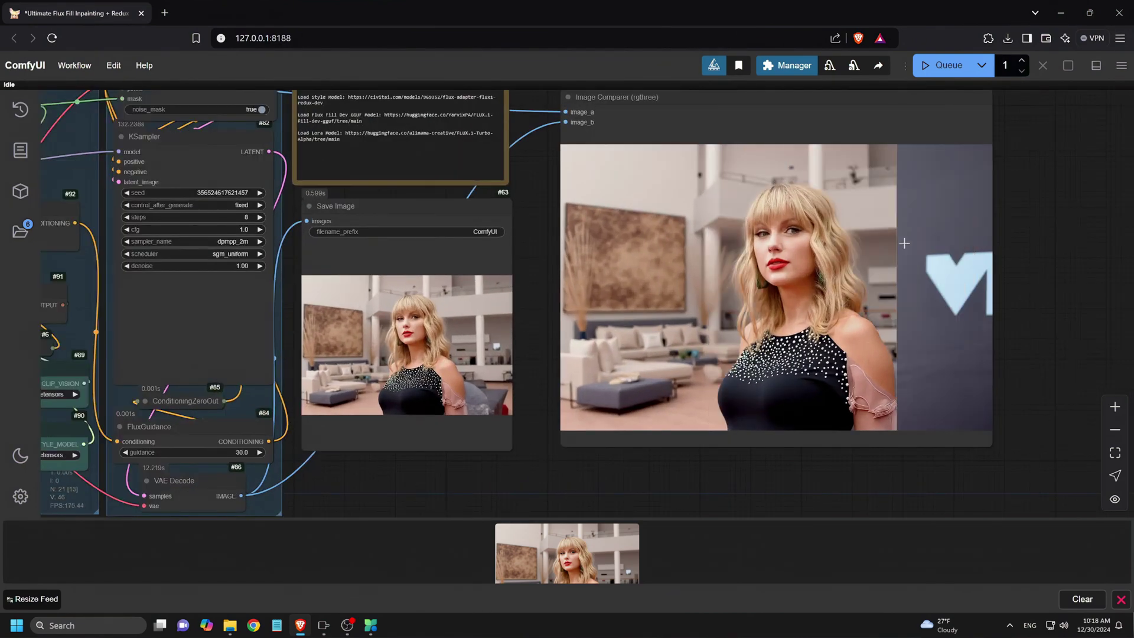
scroll(1007, 421, down, 10)
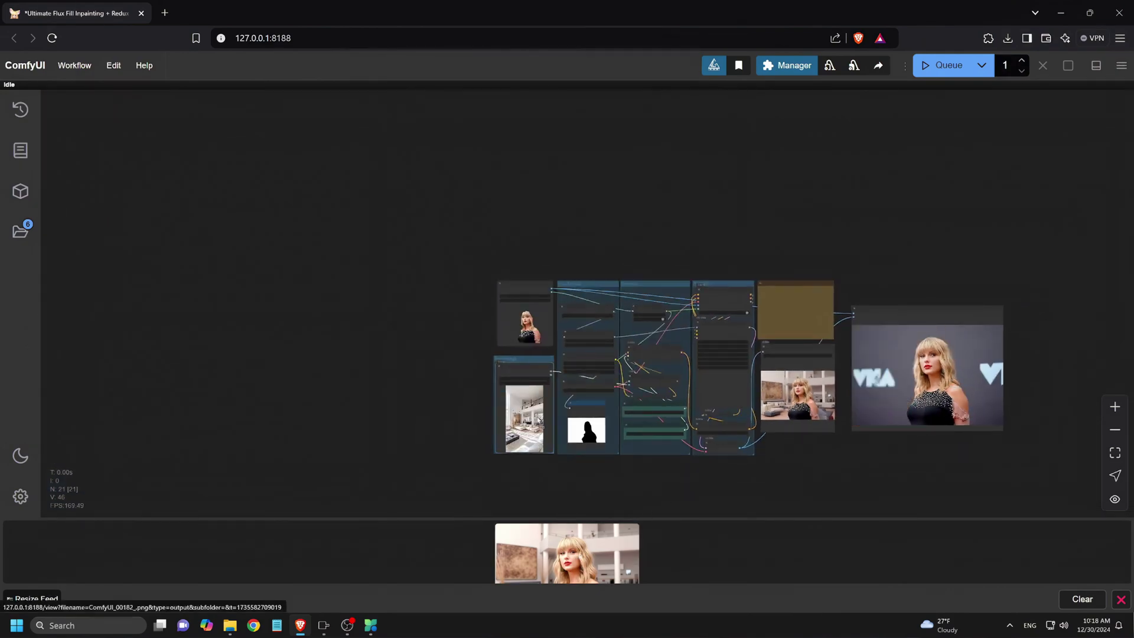
Load the generated output ComfyUI_00182_.png as the main image and the black Crap_Eyewear sunglasses picture as the reference in the Input Image group
drag(578, 557, 525, 319)
scroll(550, 354, up, 5)
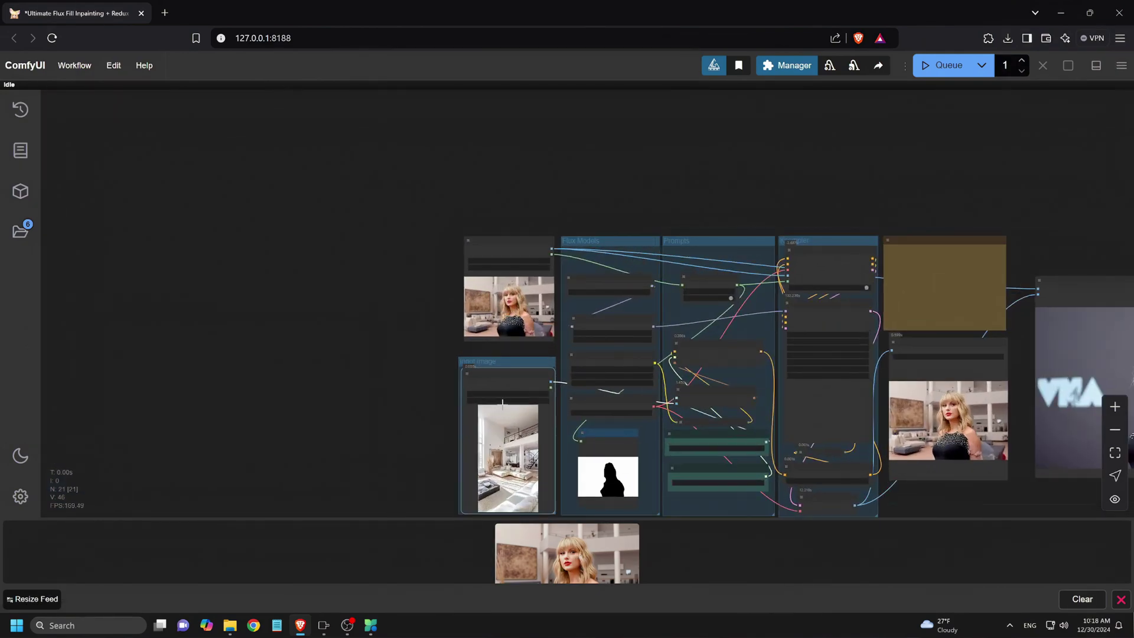
click(499, 401)
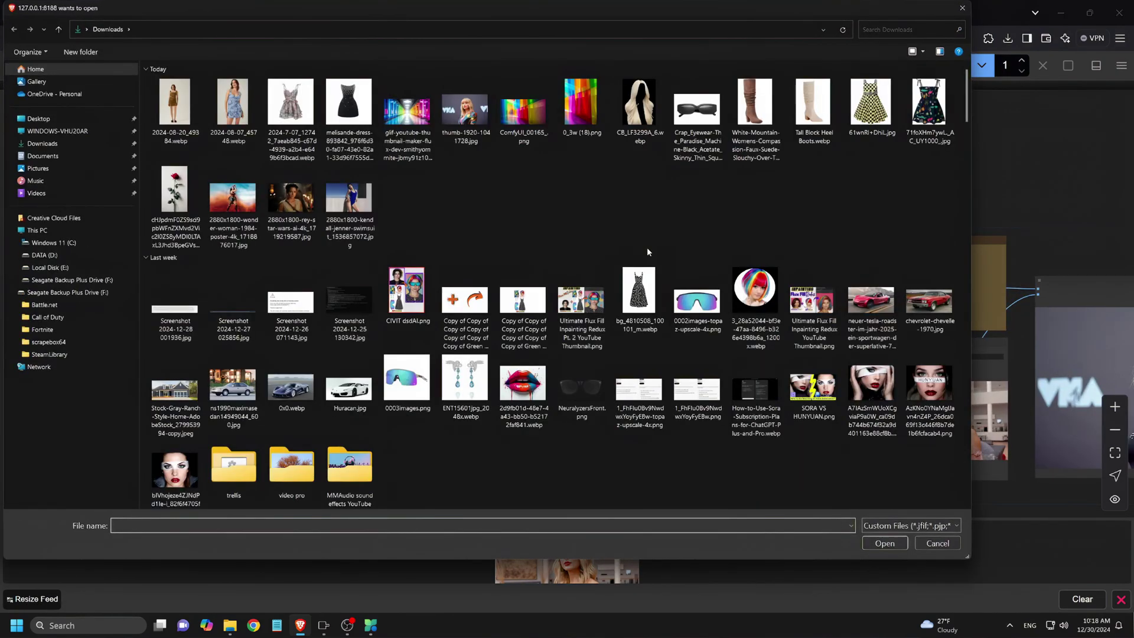
double_click(698, 116)
Mask a horizontal band over the woman's eyes in the main image with a thinner brush, and save the mask to the node
scroll(526, 340, up, 5)
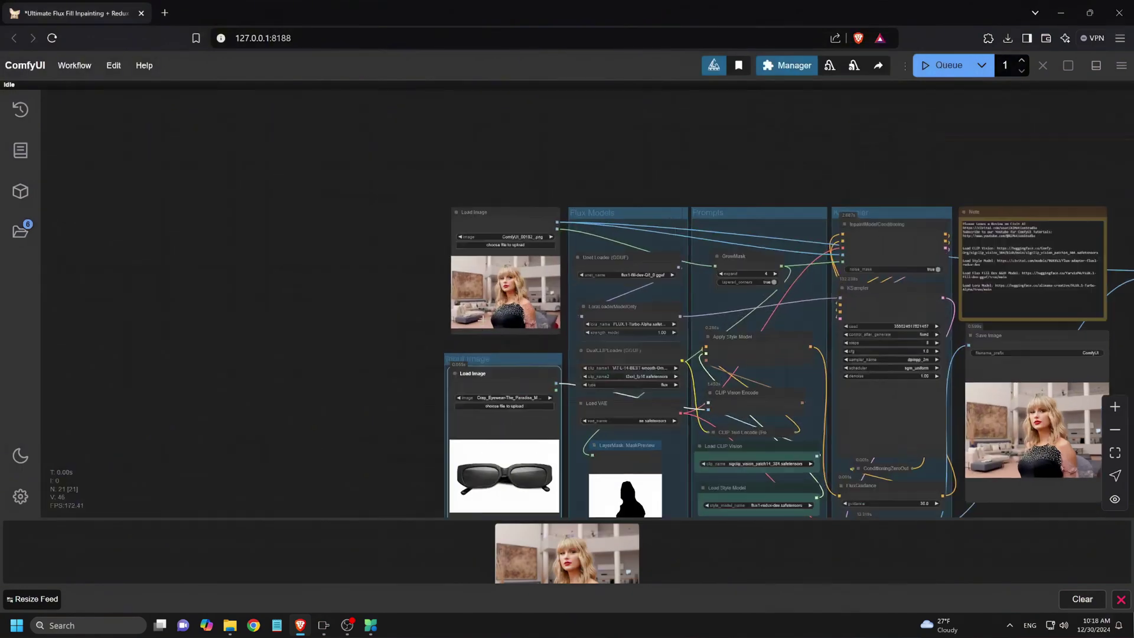
scroll(508, 239, up, 3)
right_click(467, 121)
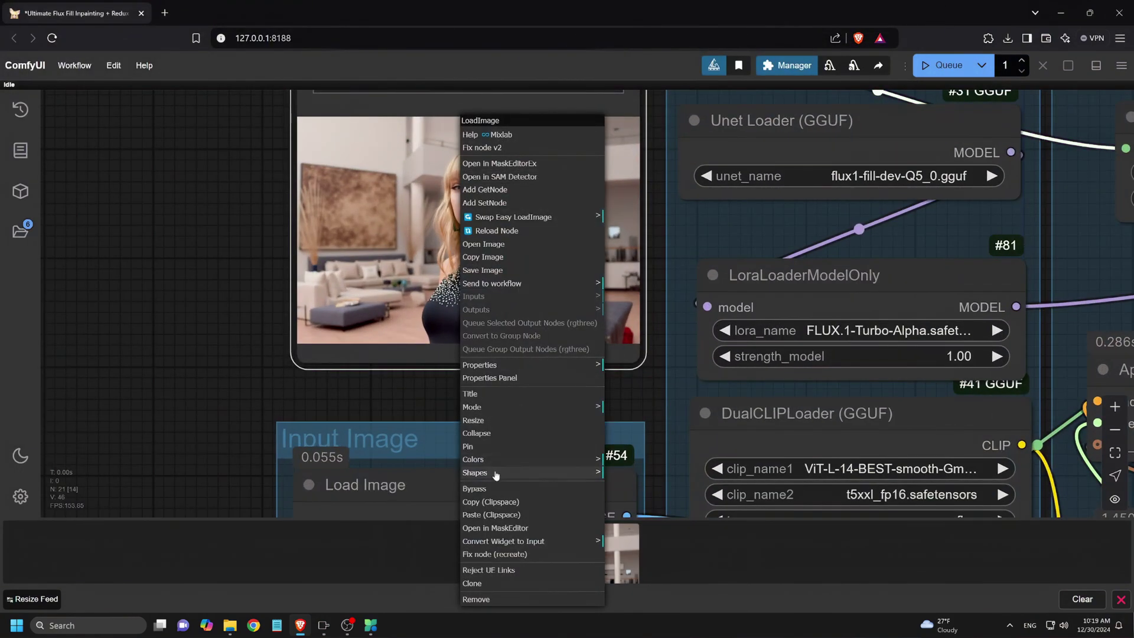
click(520, 527)
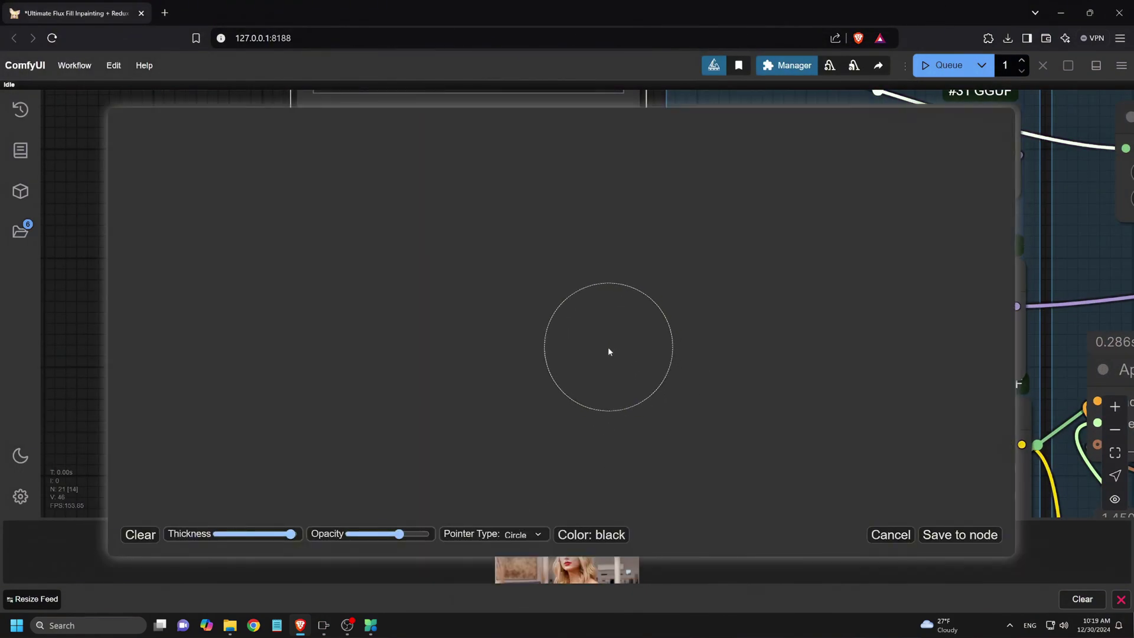
click(225, 535)
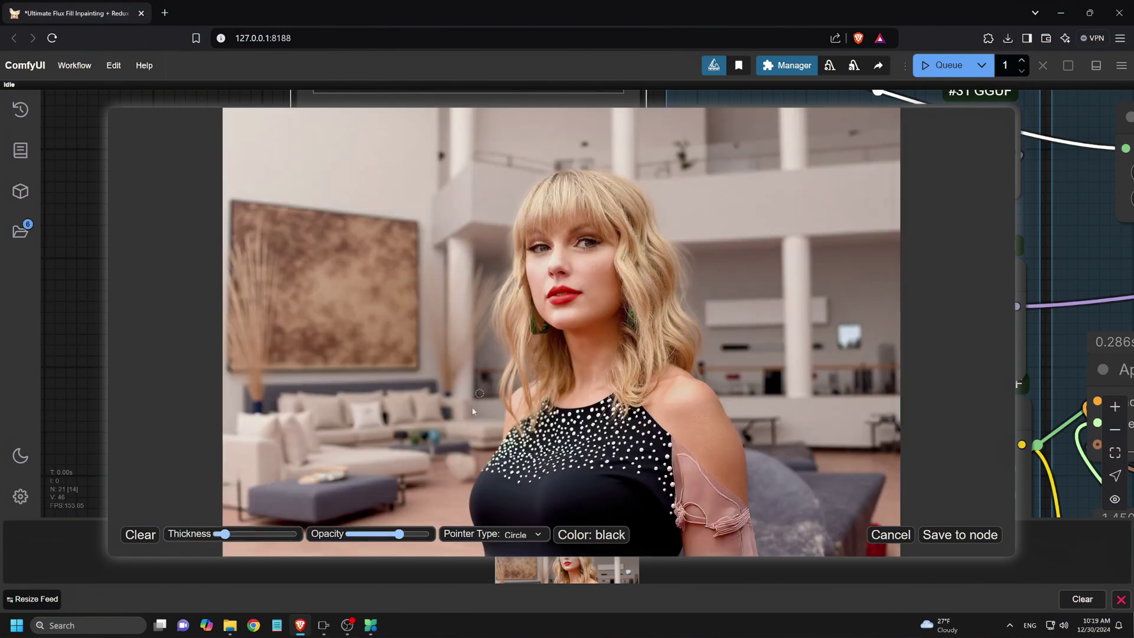
click(251, 534)
mouse_move(536, 251)
mouse_down()
mouse_move(636, 241)
mouse_move(530, 250)
mouse_up()
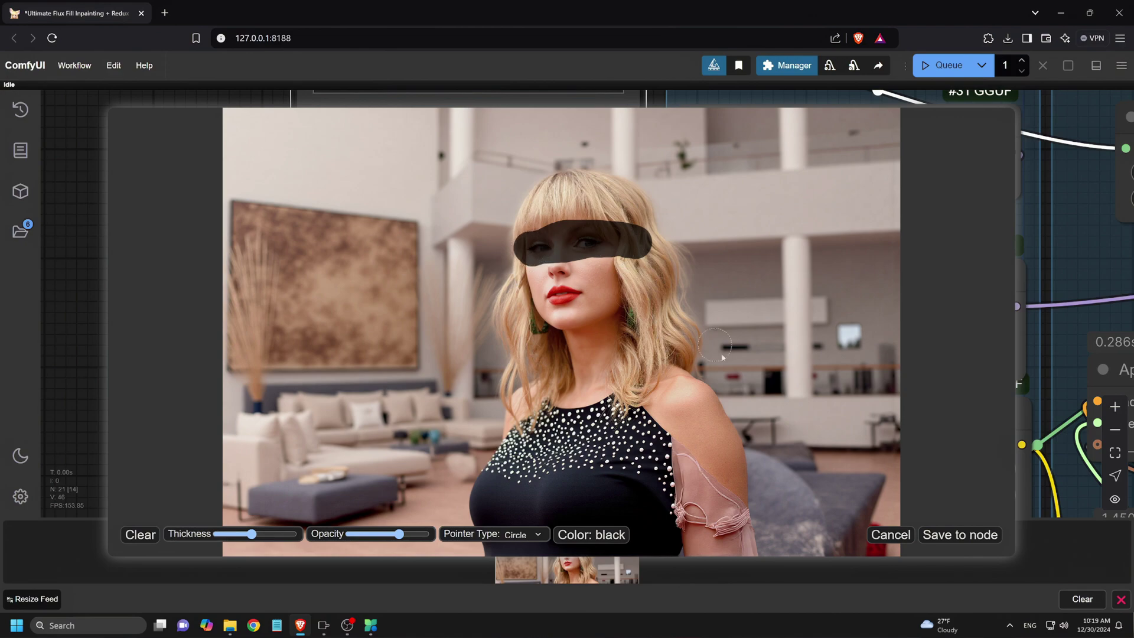
click(960, 535)
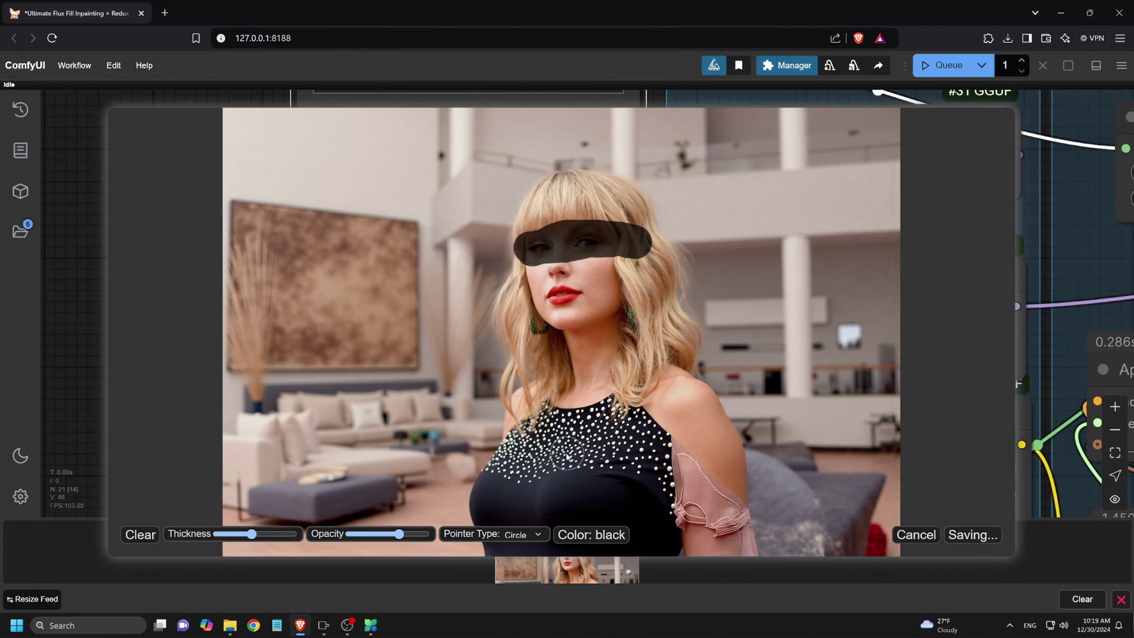
scroll(443, 313, down, 10)
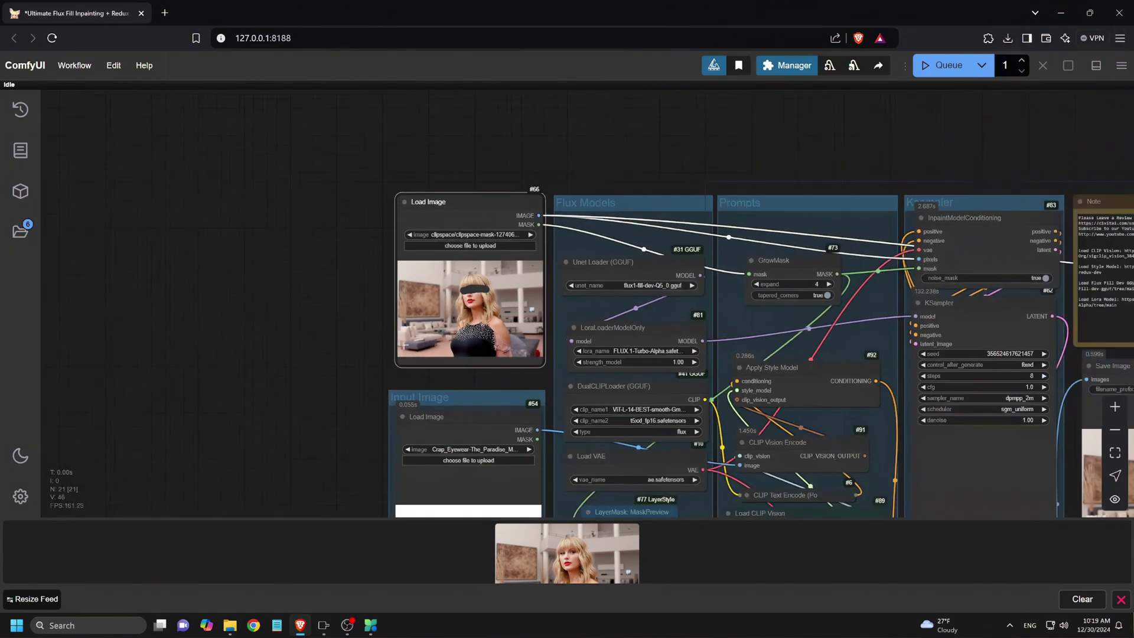
Queue the workflow to add the black sunglasses over the masked eye area of the woman in the living room
scroll(267, 326, down, 3)
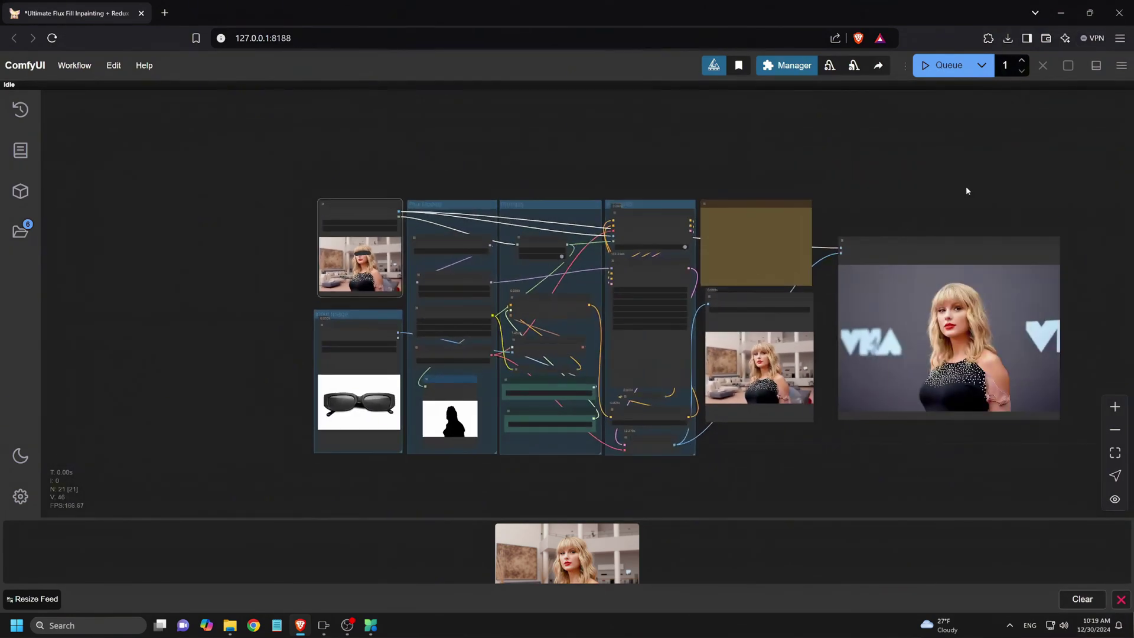
click(944, 66)
scroll(644, 207, down, 1)
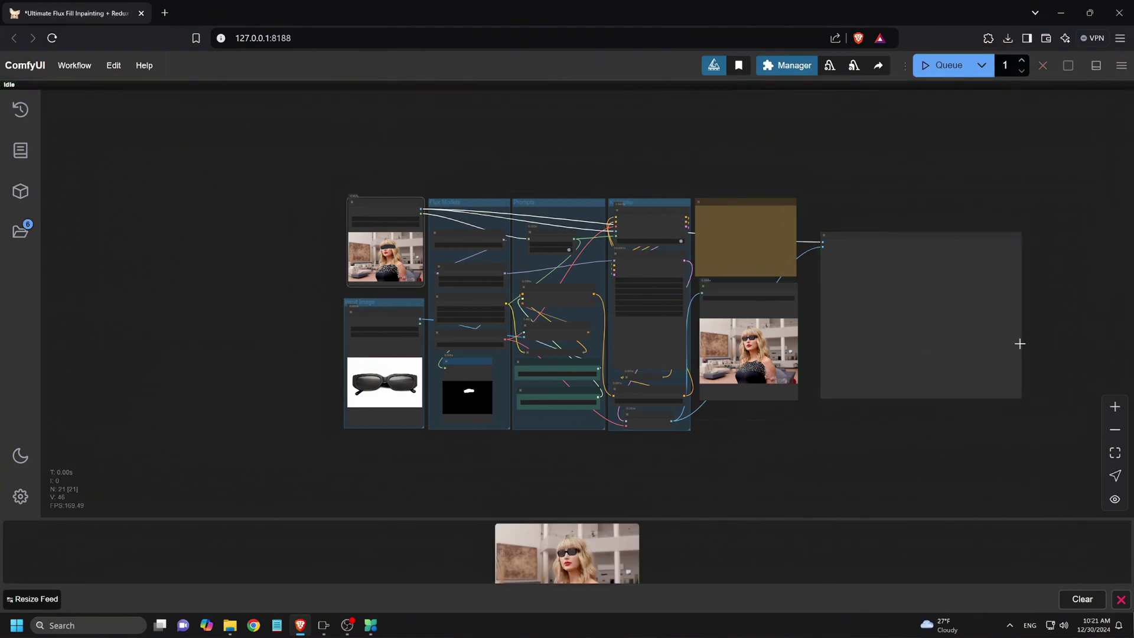
Compare the original and generated sunglasses images in the Image Comparer node, and examine the fit against the reference photo and mask preview
scroll(1000, 349, up, 7)
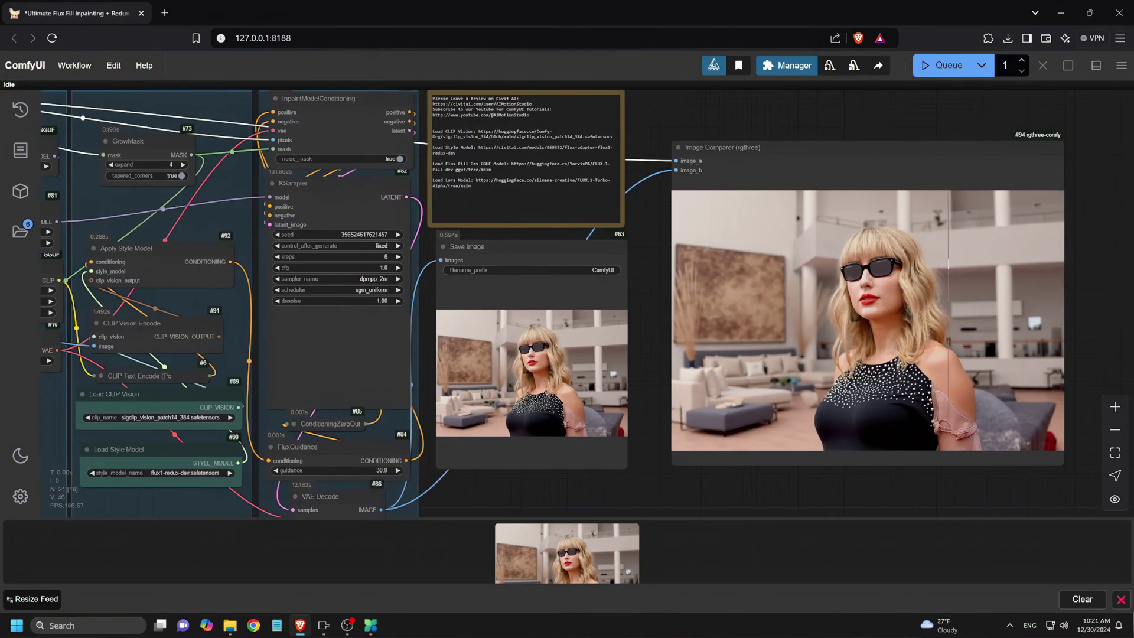
scroll(939, 260, up, 5)
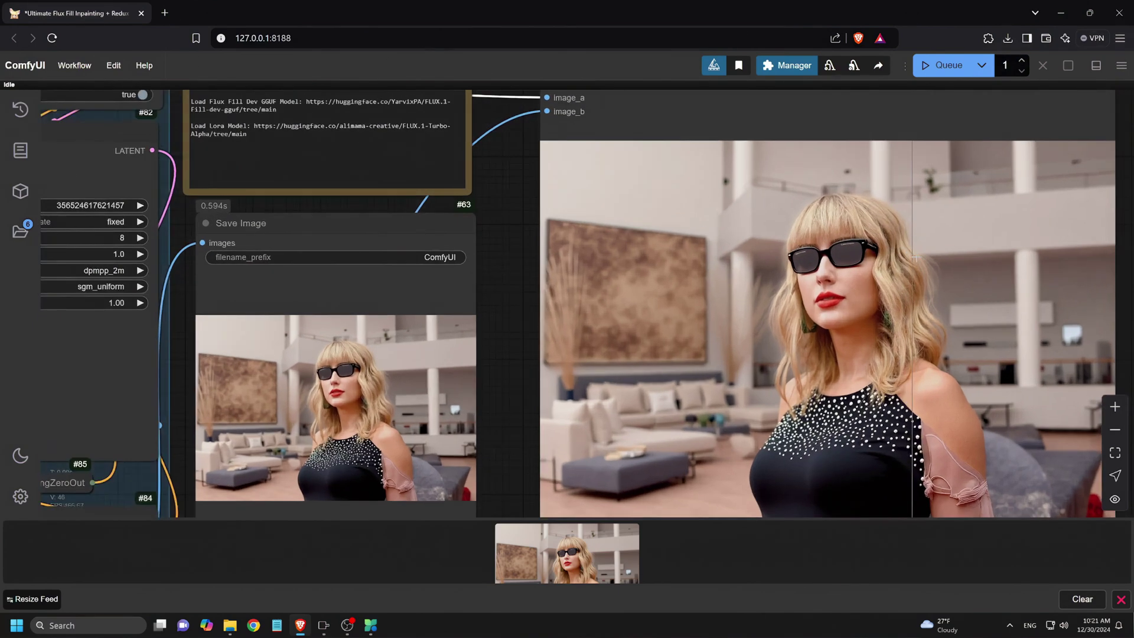
scroll(880, 254, up, 1)
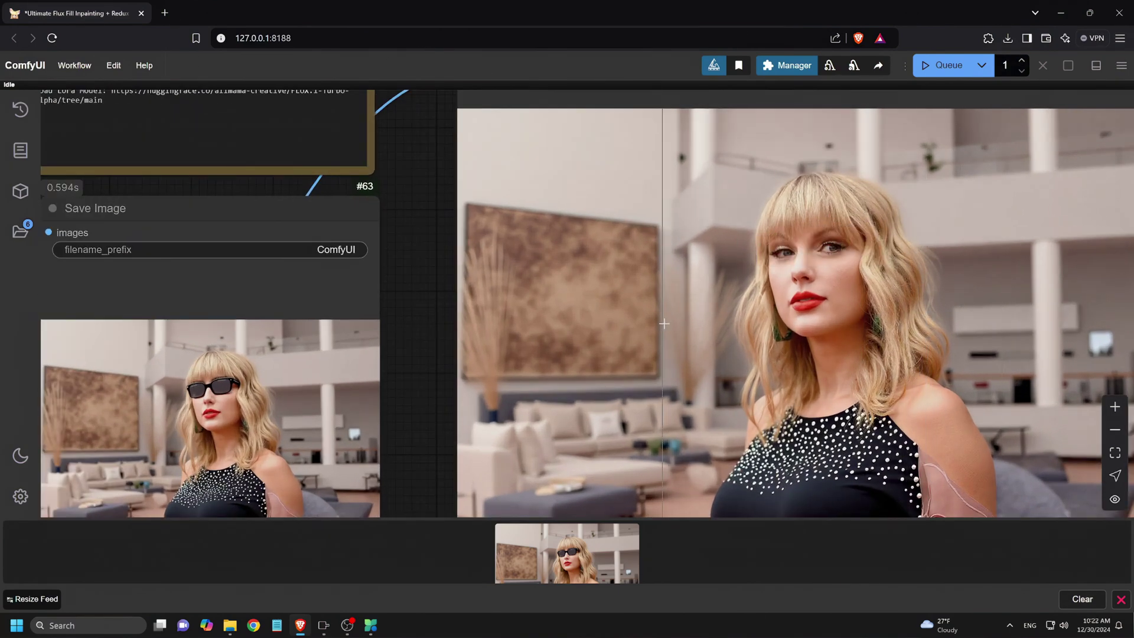
scroll(1003, 380, down, 6)
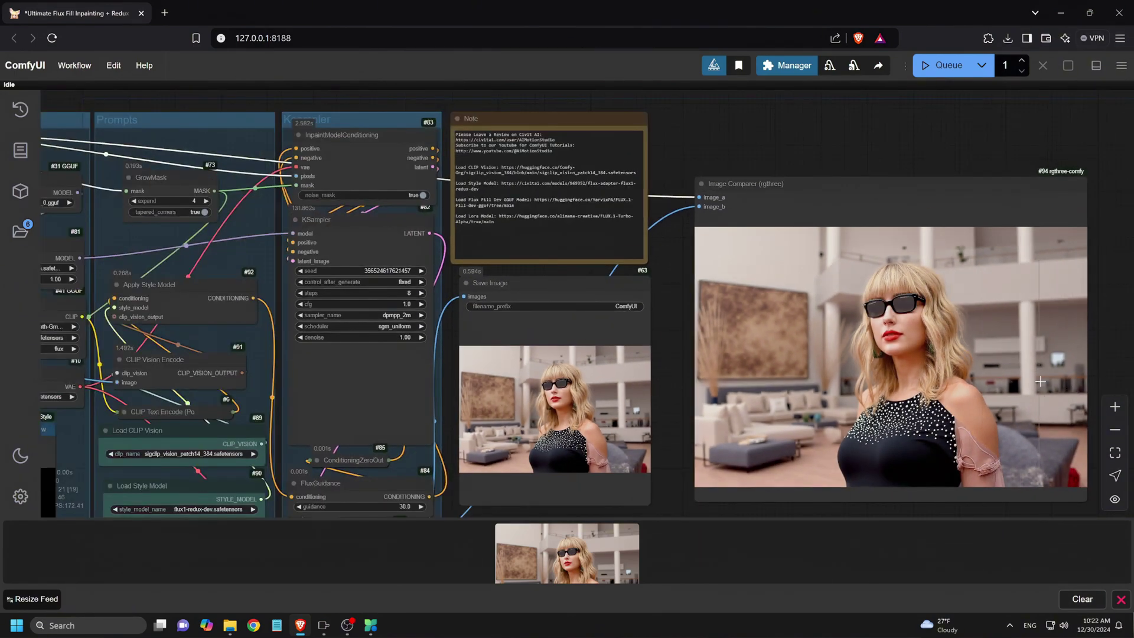
scroll(1057, 401, down, 3)
scroll(912, 334, up, 8)
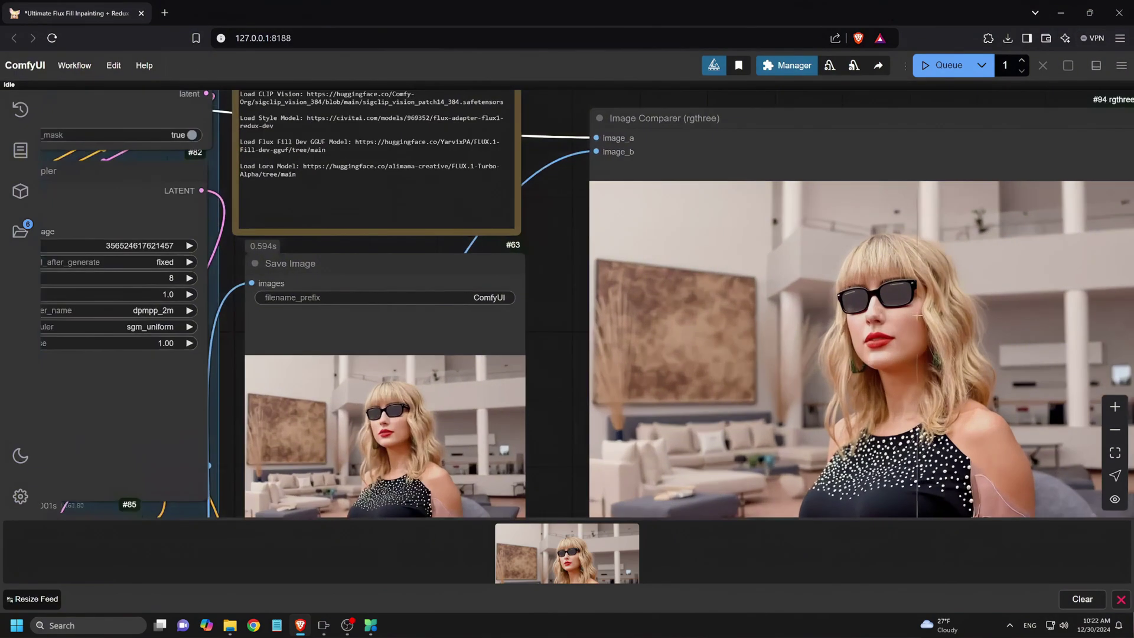
scroll(815, 323, down, 5)
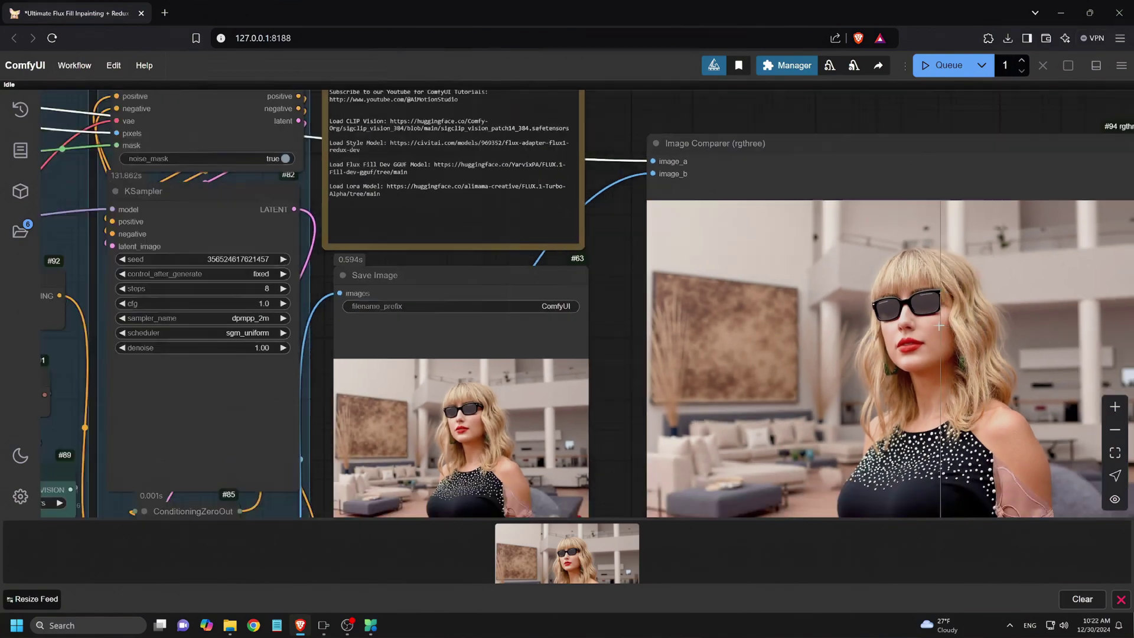
scroll(817, 326, down, 2)
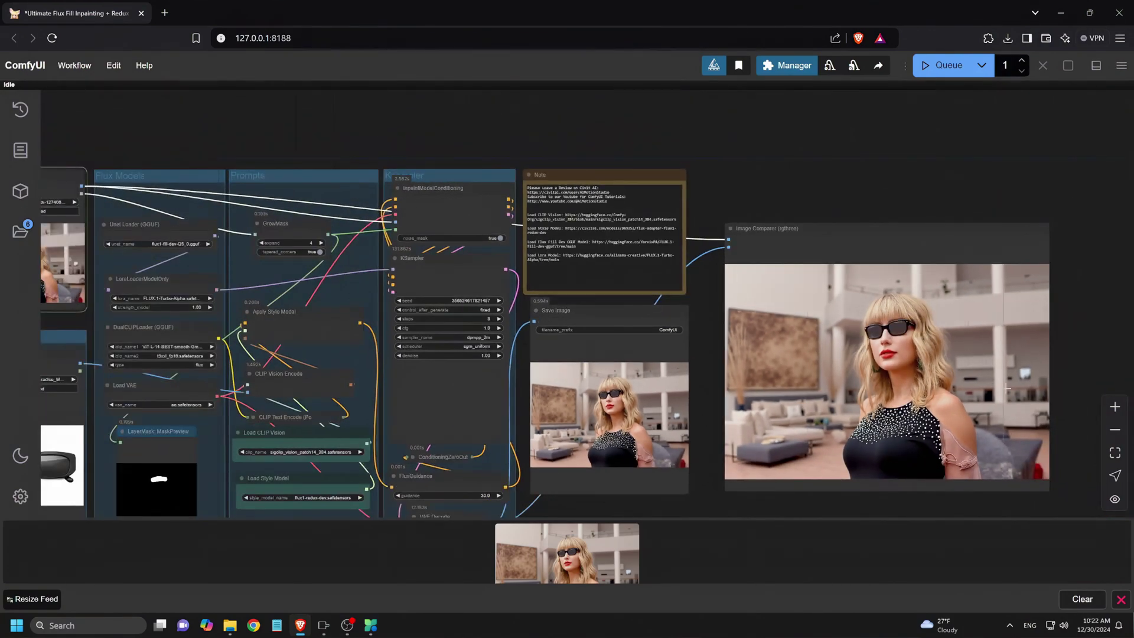
scroll(1030, 402, down, 1)
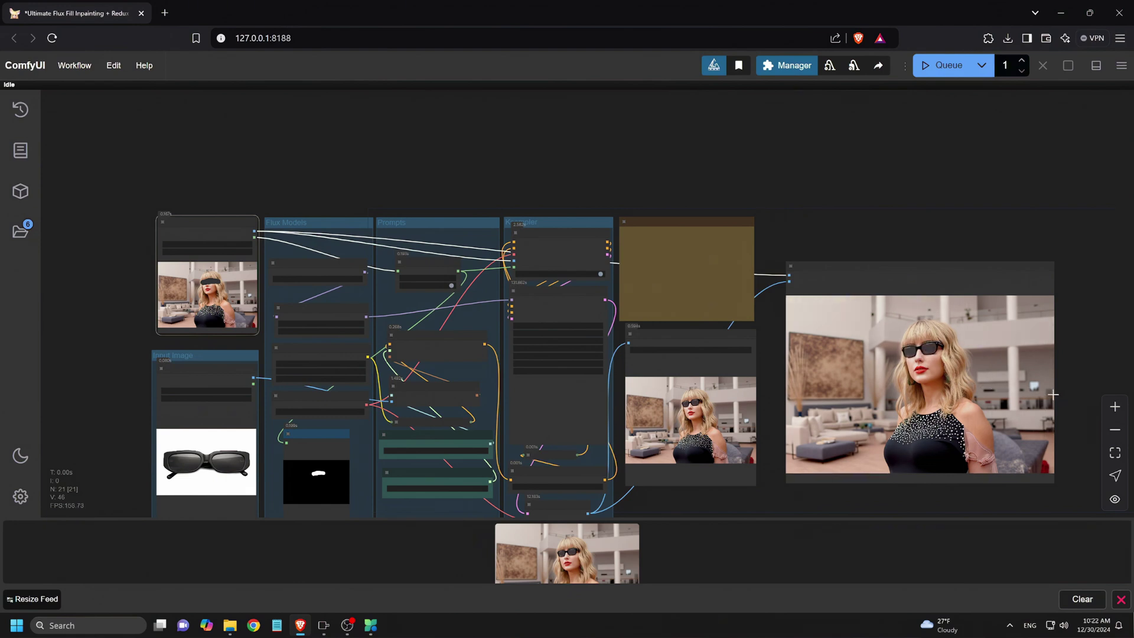
scroll(1051, 402, down, 1)
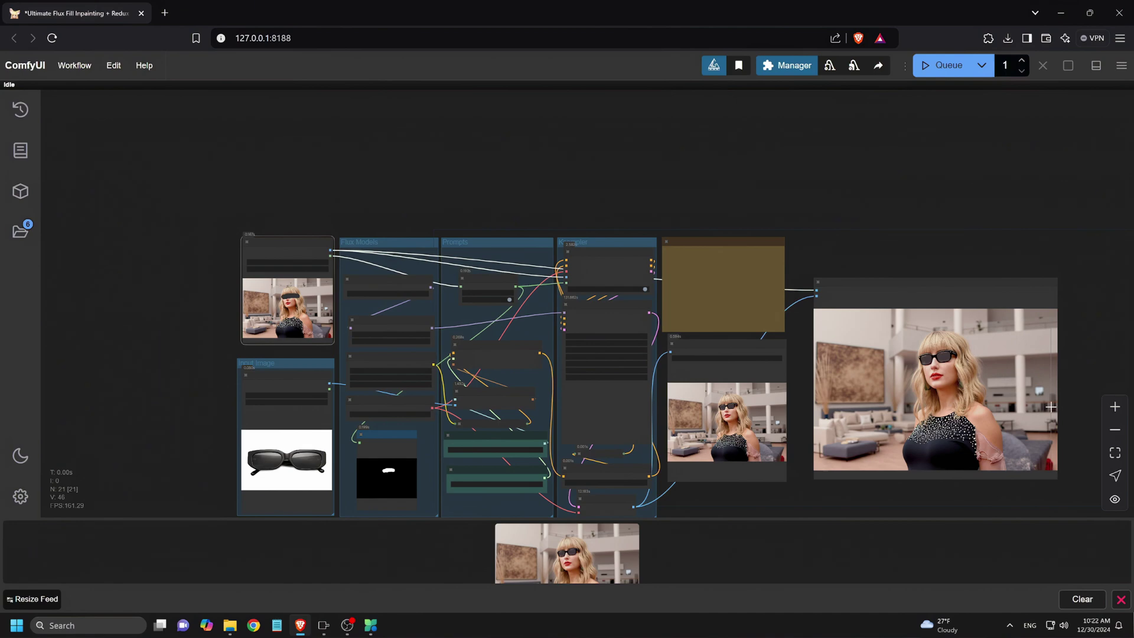
scroll(1007, 401, up, 5)
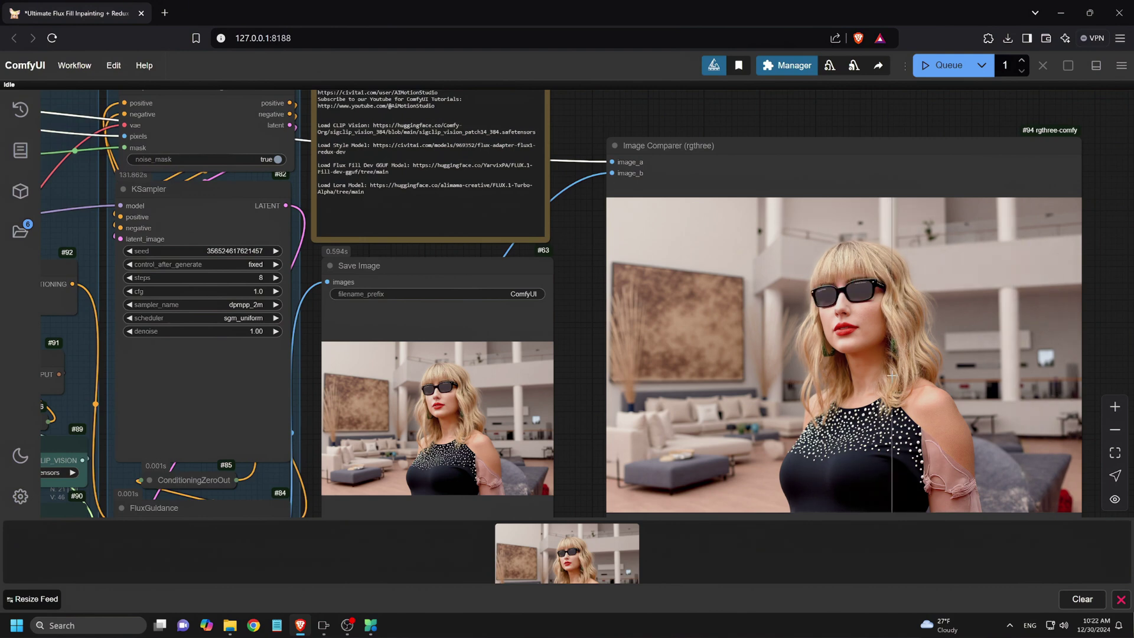
scroll(1029, 377, down, 6)
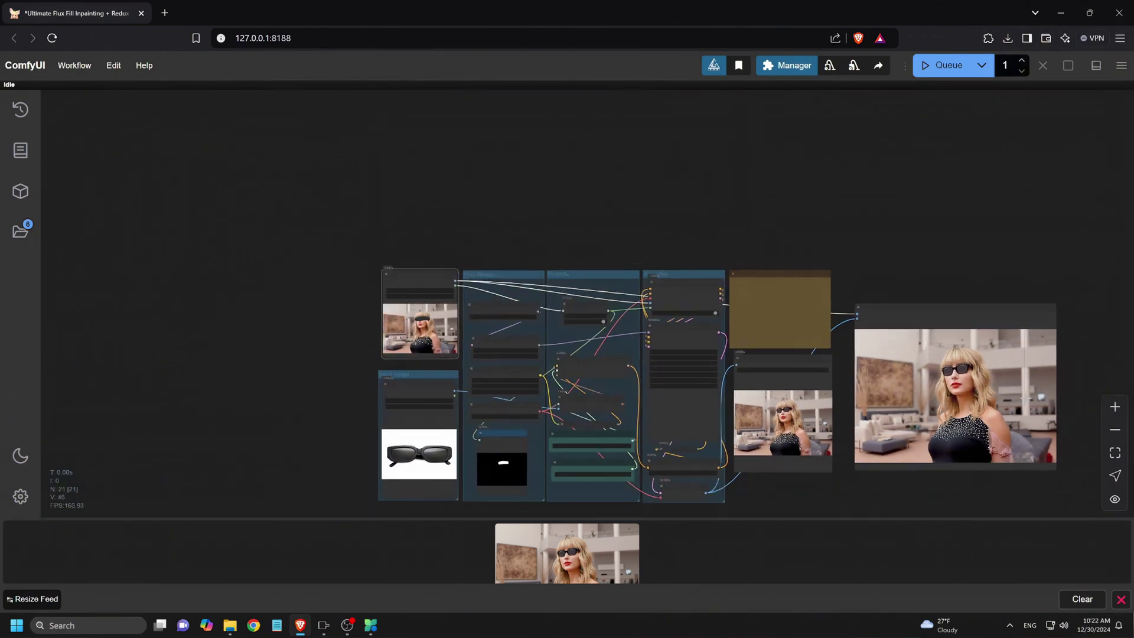
drag(1074, 373, 986, 280)
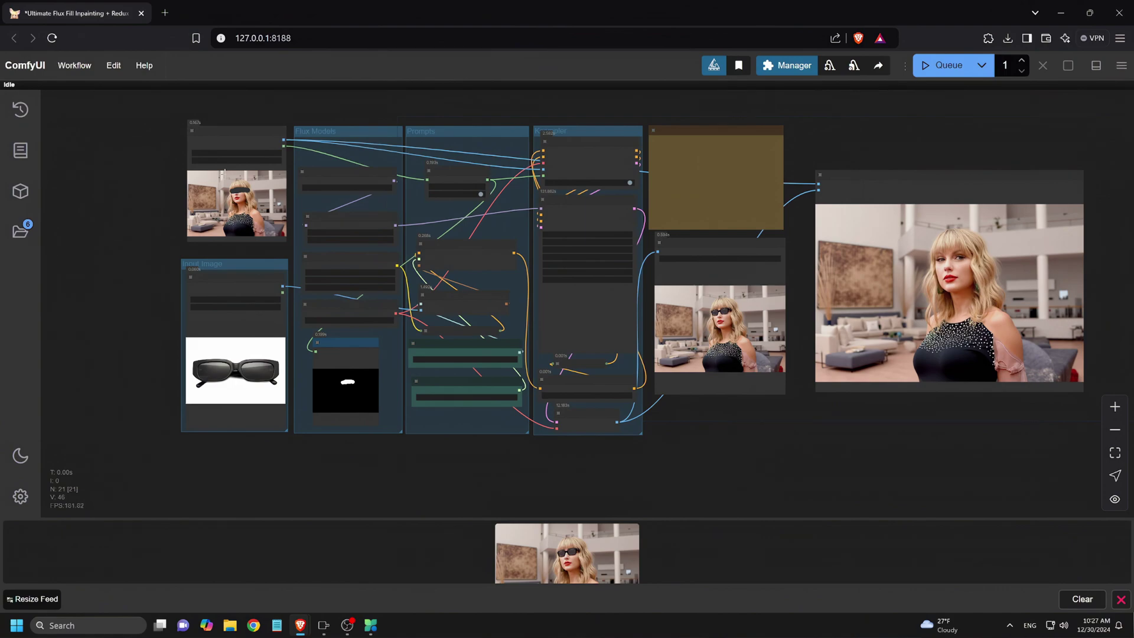
Load 2024-08-07_45748.webp as the main image and the patterned dress picture 71foXHm7ywL._AC_UY1000_.jpg as the reference in the Input Image group
scroll(227, 148, up, 4)
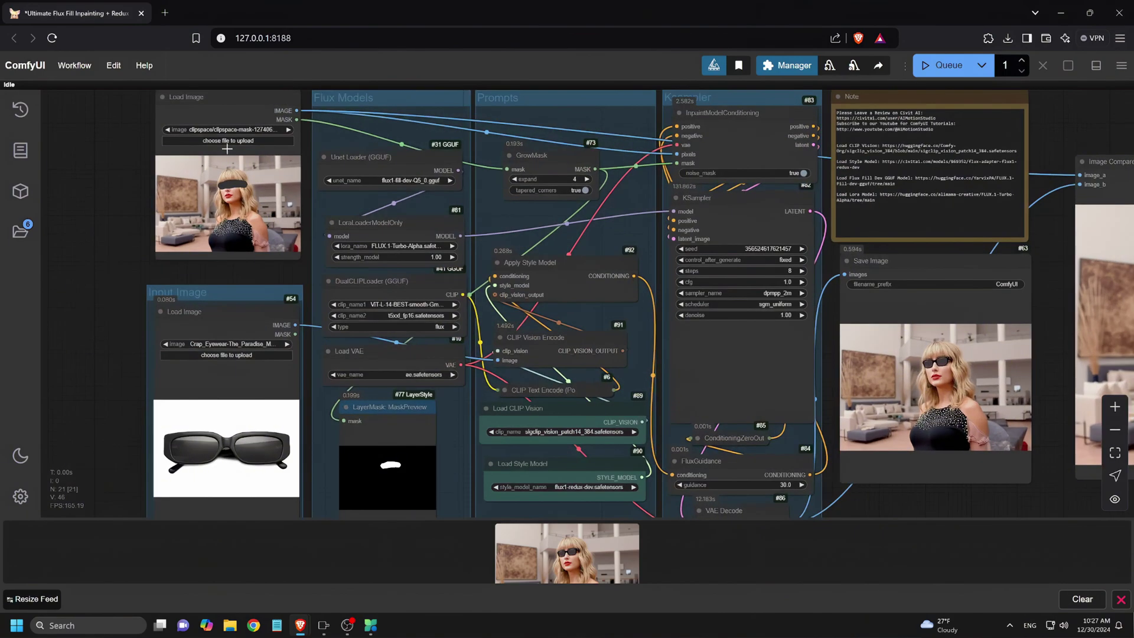
click(225, 141)
double_click(236, 112)
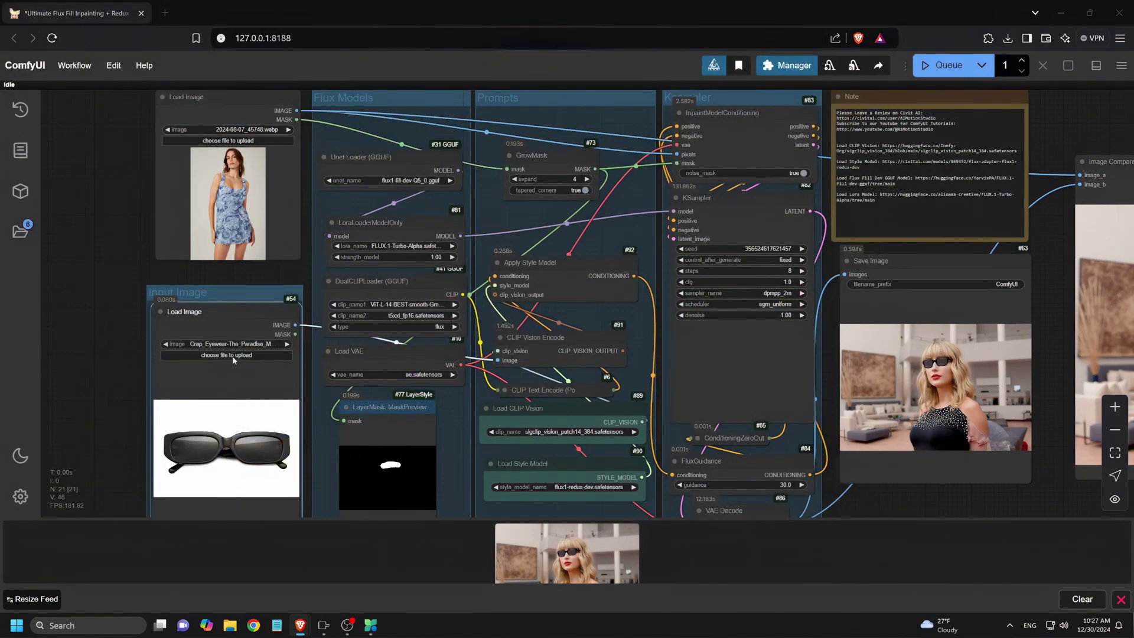
click(232, 356)
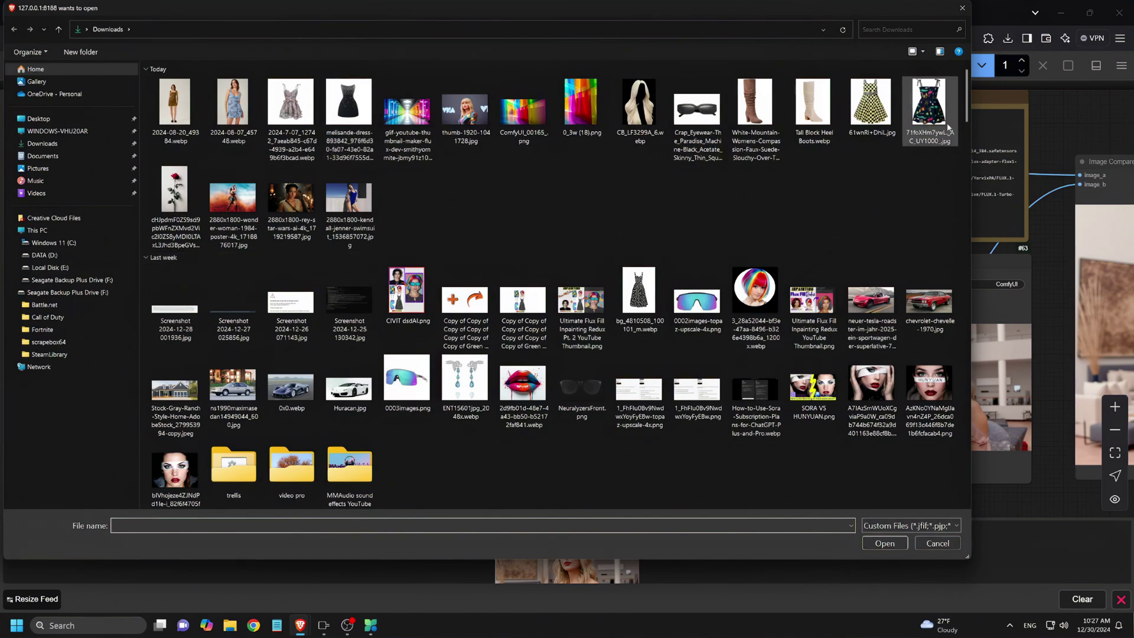
double_click(931, 113)
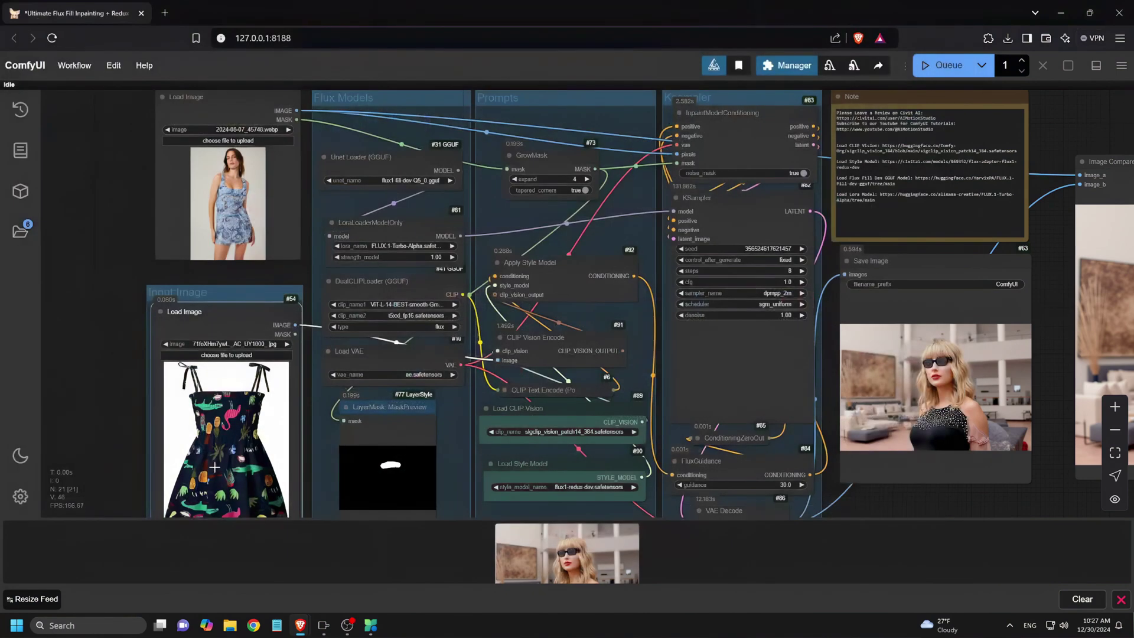
Mask the woman's entire blue floral dress, including the shoulder straps, in the main image's mask editor and save the mask to the node
scroll(244, 231, up, 8)
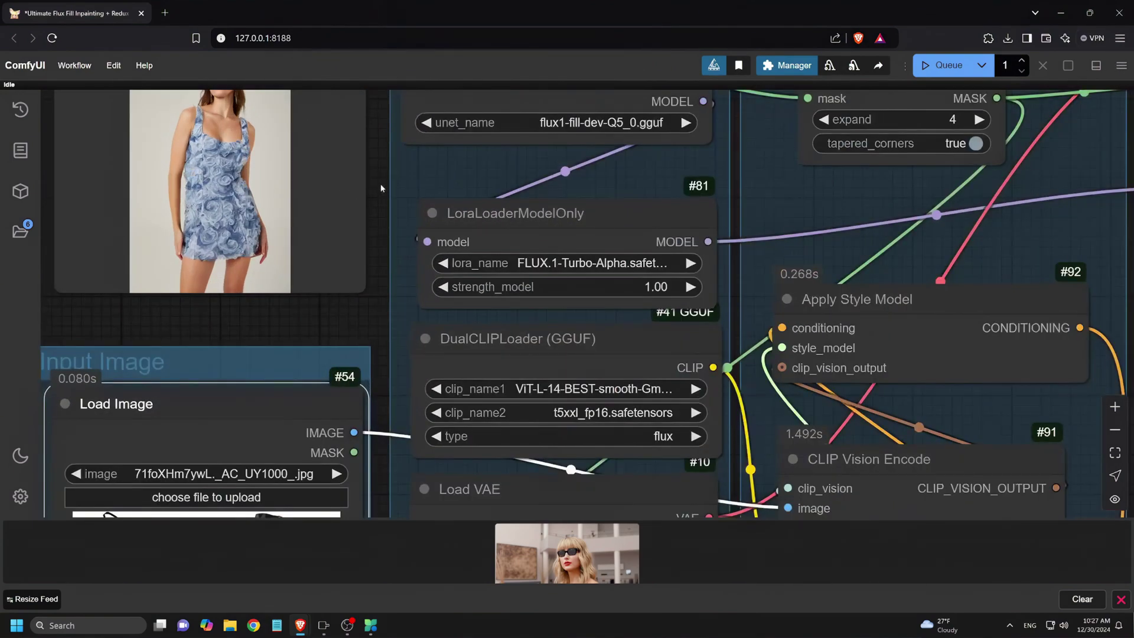
drag(381, 188, 523, 273)
right_click(326, 220)
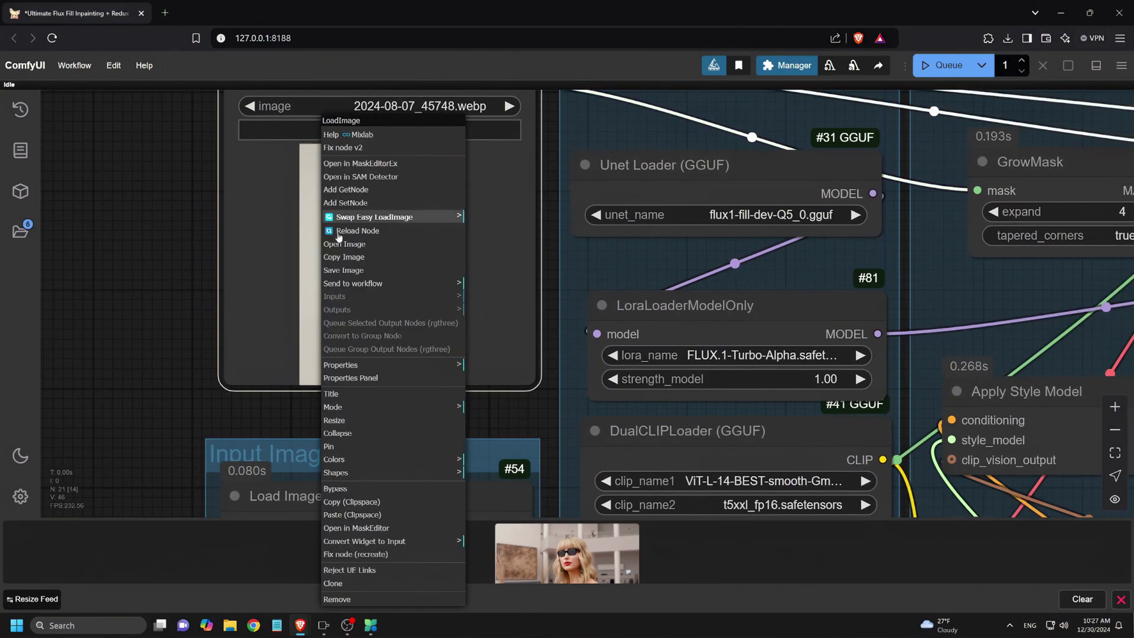
click(392, 530)
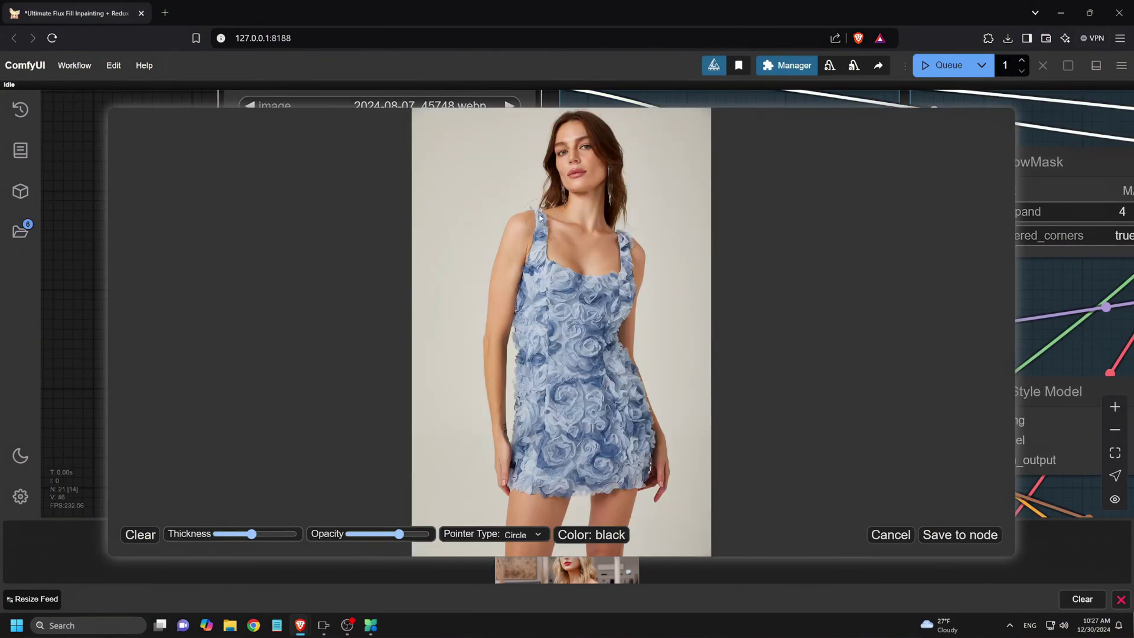
drag(340, 534, 252, 533)
mouse_move(549, 204)
mouse_down()
mouse_move(534, 251)
mouse_move(576, 279)
mouse_move(625, 254)
mouse_move(624, 287)
mouse_move(581, 342)
mouse_move(580, 301)
mouse_move(533, 288)
mouse_move(521, 485)
mouse_move(636, 482)
mouse_move(624, 368)
mouse_move(547, 342)
mouse_move(549, 461)
mouse_move(586, 367)
mouse_move(612, 391)
mouse_up()
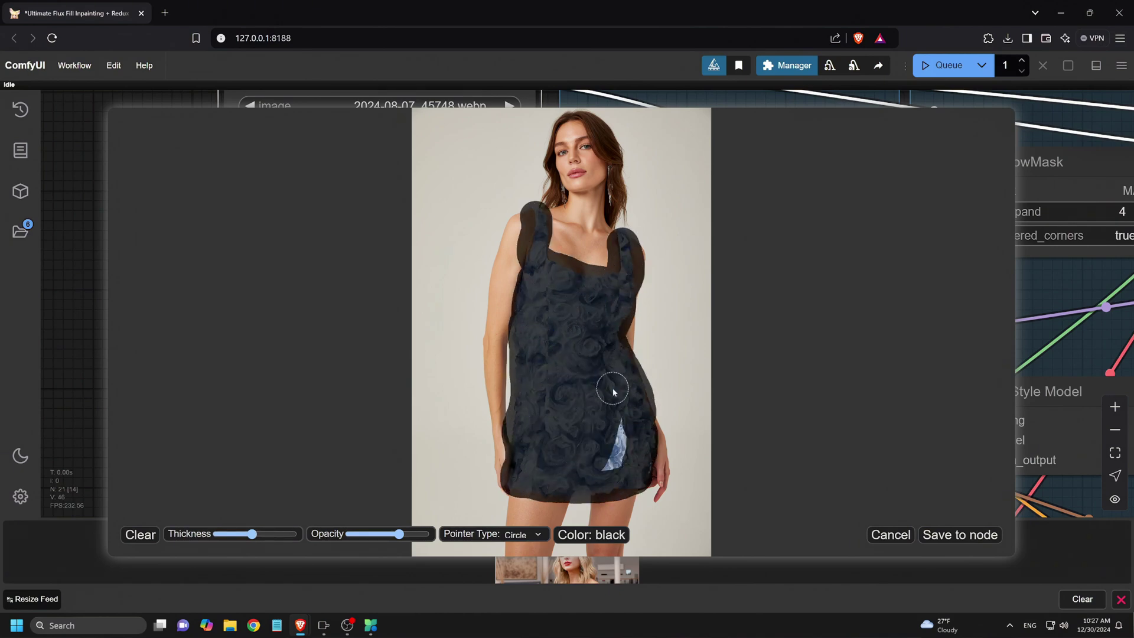
click(945, 533)
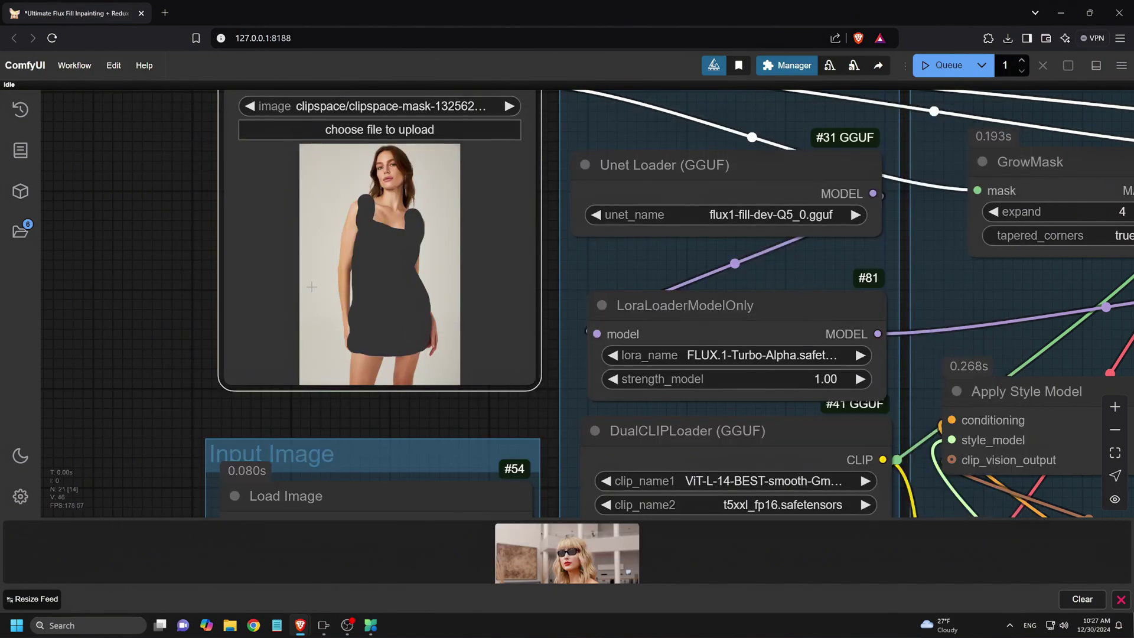
Check the masked main image and the dress reference, and queue the workflow to replace the blue dress with the navy patterned one
scroll(312, 287, down, 5)
scroll(373, 357, up, 5)
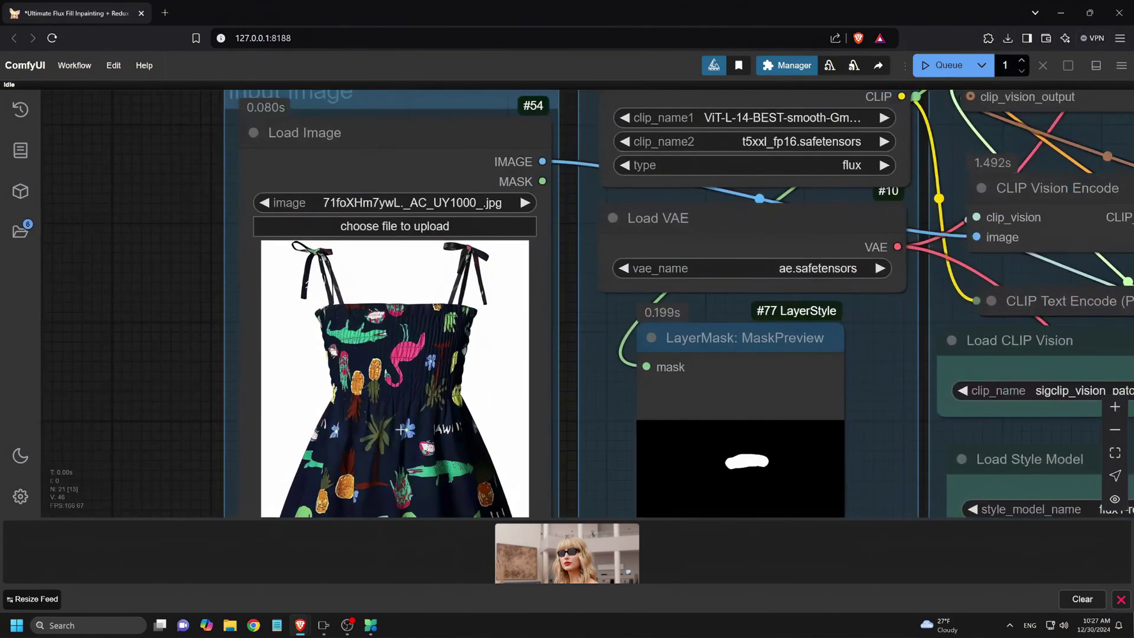
scroll(210, 414, down, 5)
scroll(236, 343, up, 6)
scroll(190, 367, down, 2)
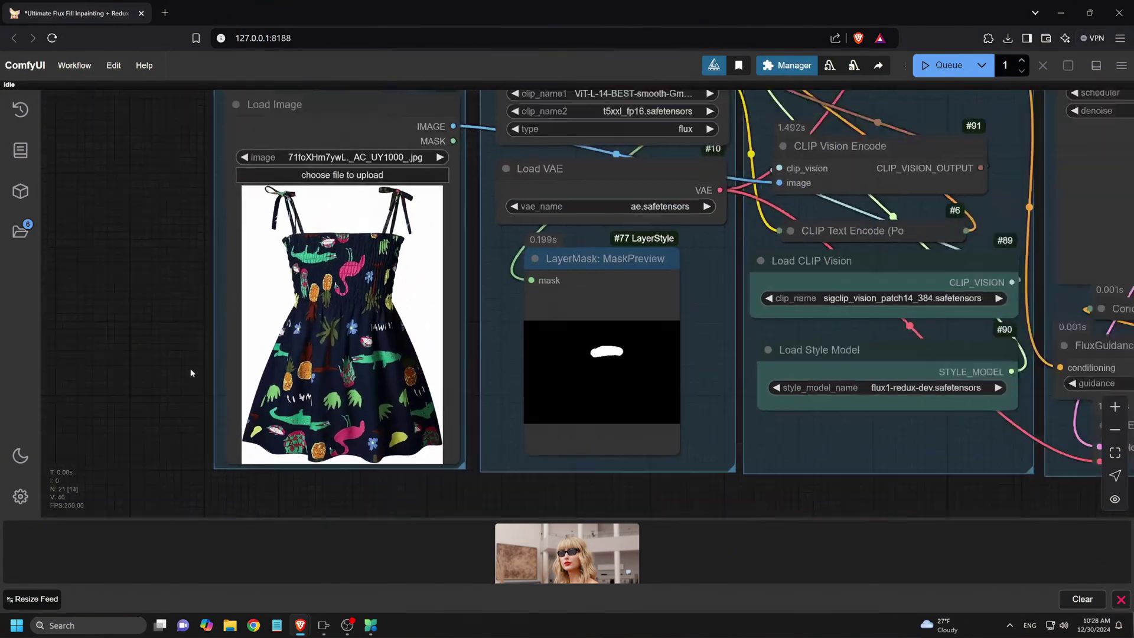
scroll(190, 367, down, 3)
drag(185, 319, 185, 420)
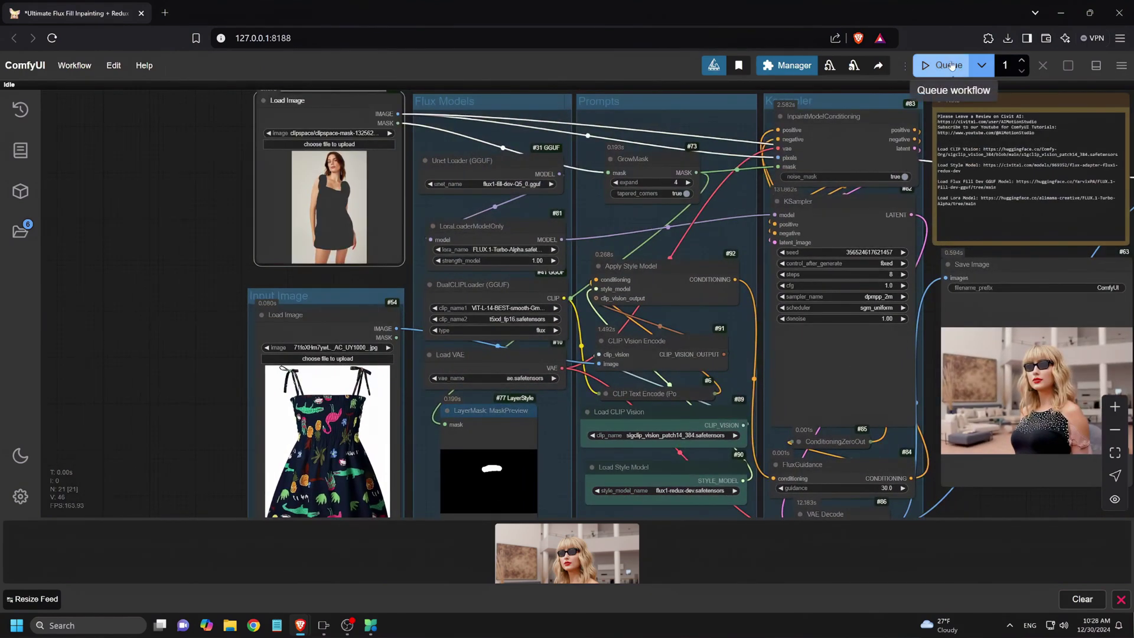
click(949, 65)
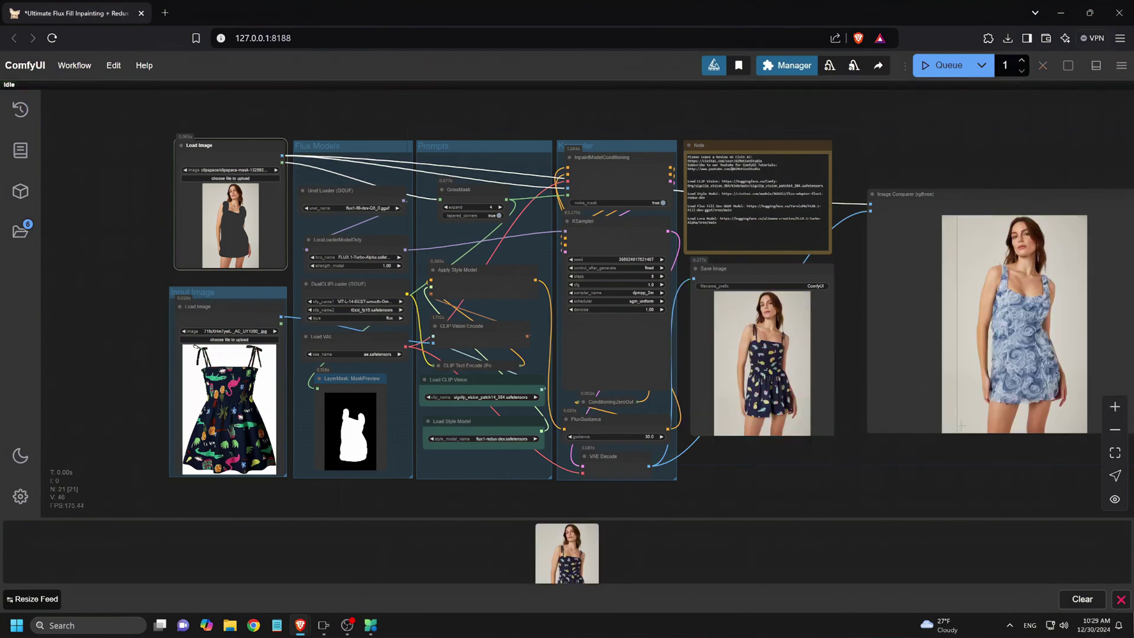
Compare the original blue dress with the generated navy patterned dress in the Image Comparer node, and inspect the saved output's print details
scroll(997, 402, up, 10)
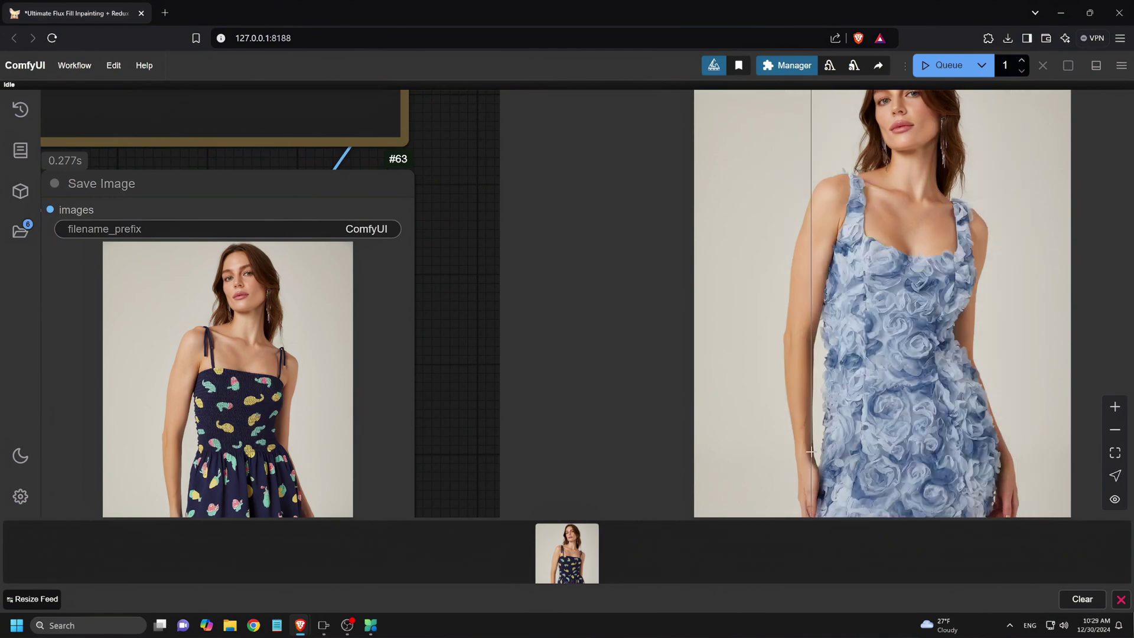
scroll(1011, 481, down, 5)
scroll(1011, 482, down, 3)
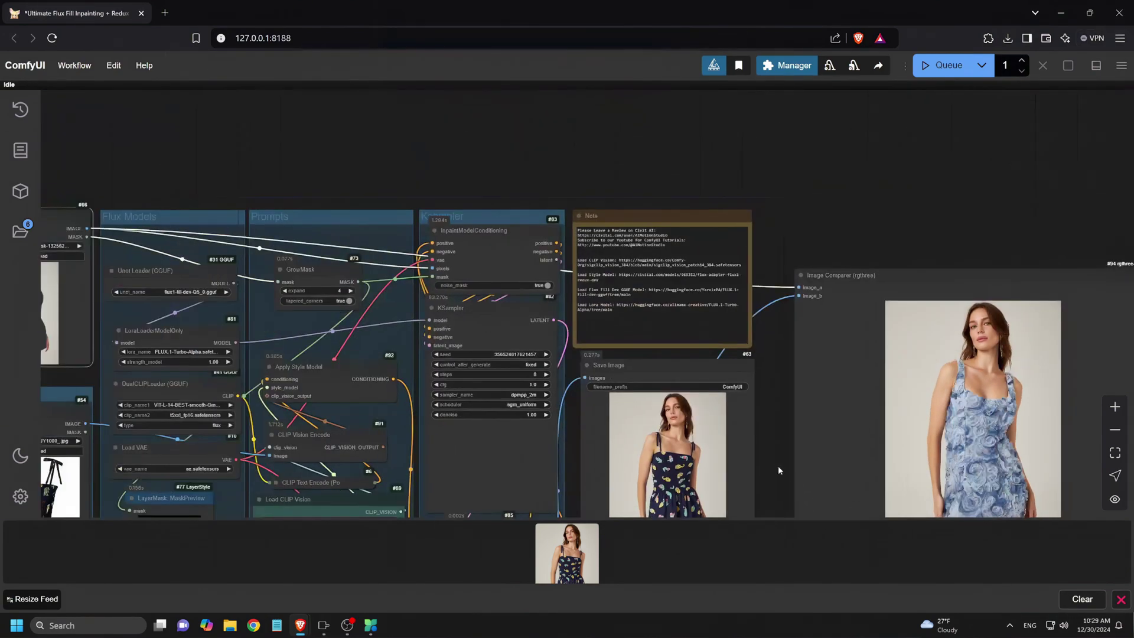
drag(778, 471, 738, 345)
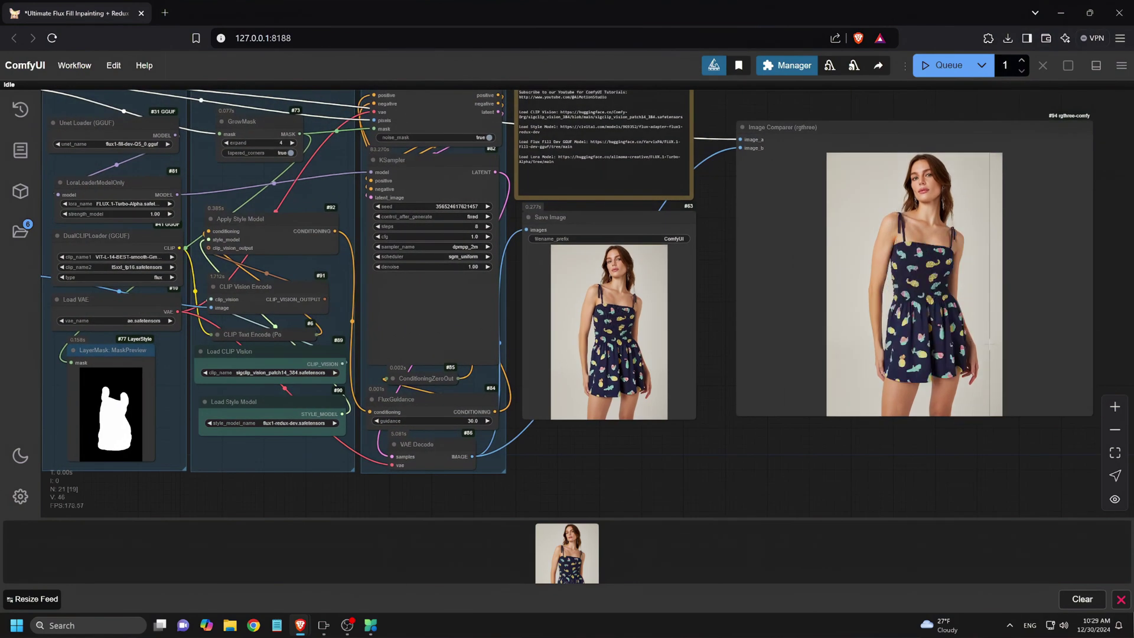
scroll(972, 352, up, 8)
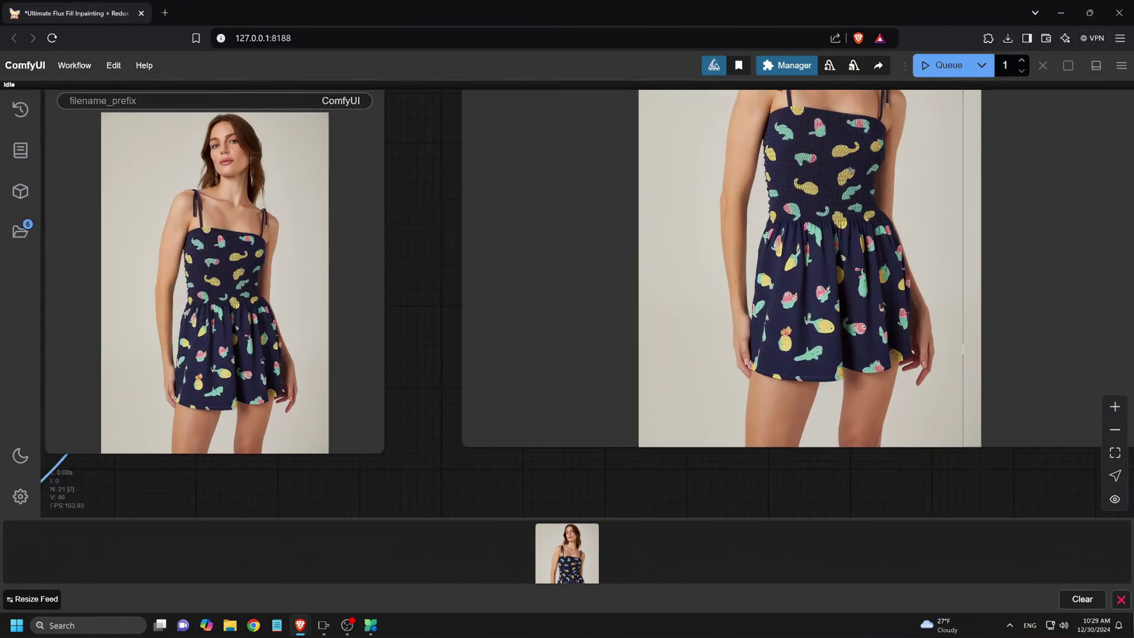
scroll(989, 324, down, 10)
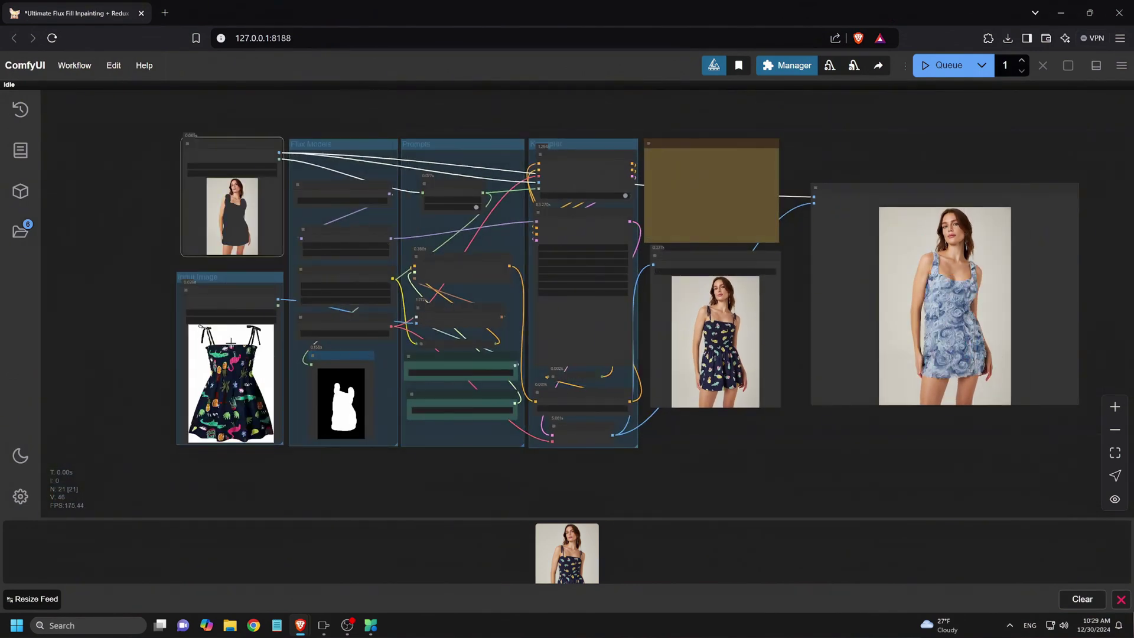
Load the generated output ComfyUI_00184_.png as the main image and the rainbow-haired woman's round portrait as the reference in the Input Image group
drag(570, 553, 235, 190)
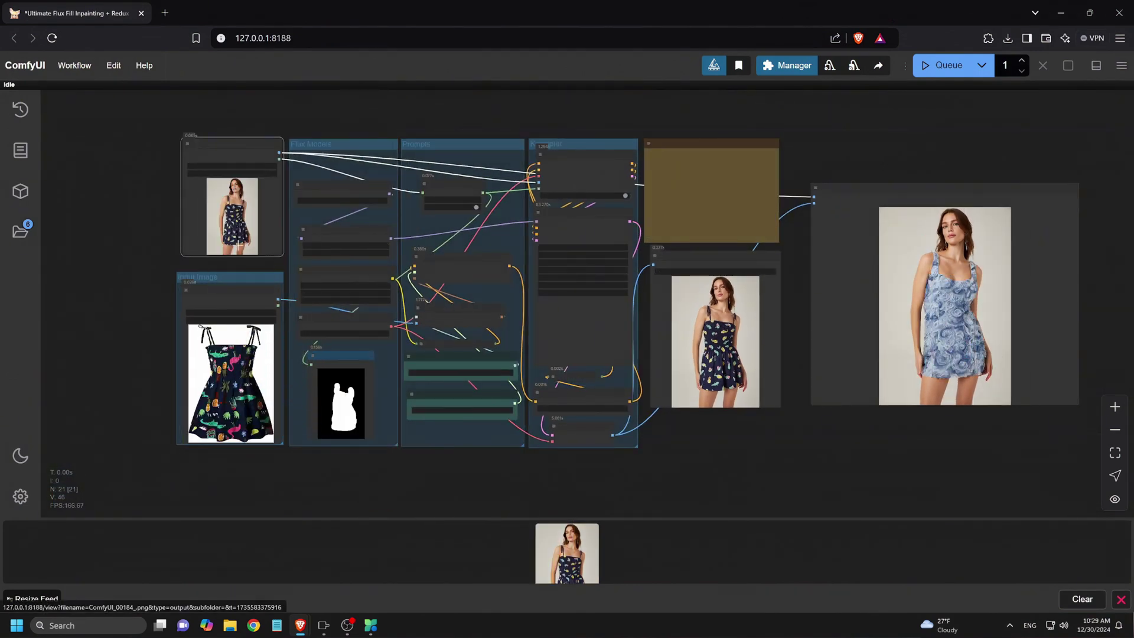
click(227, 317)
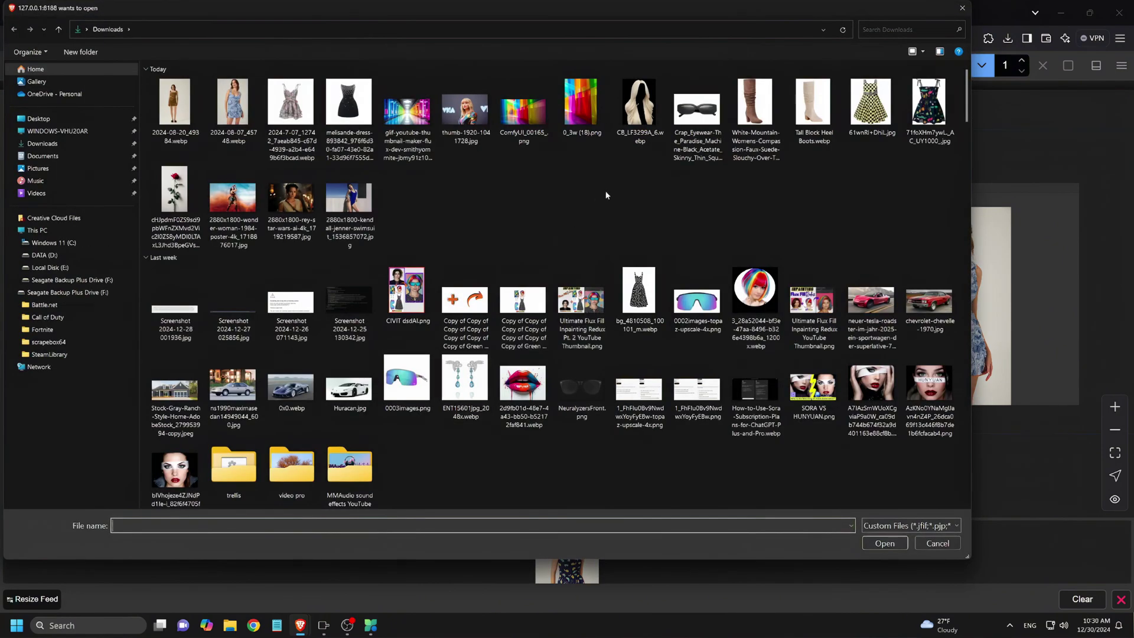
double_click(755, 287)
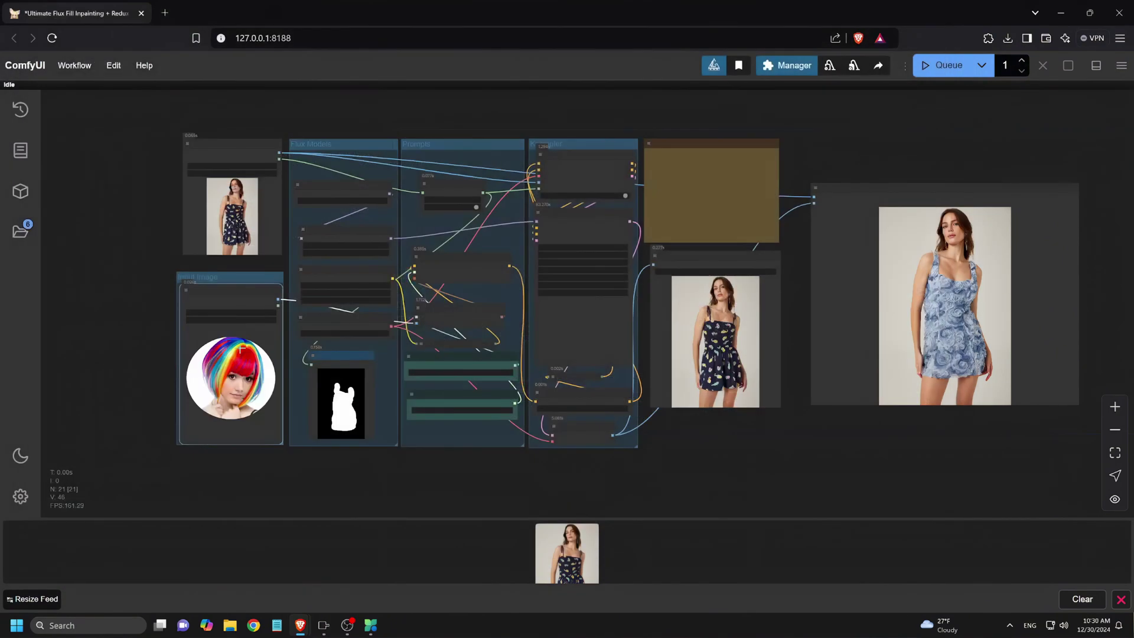
Mask the woman's hair around her face in the main image's mask editor, save the mask to the node, and queue the workflow
scroll(234, 218, up, 5)
right_click(230, 176)
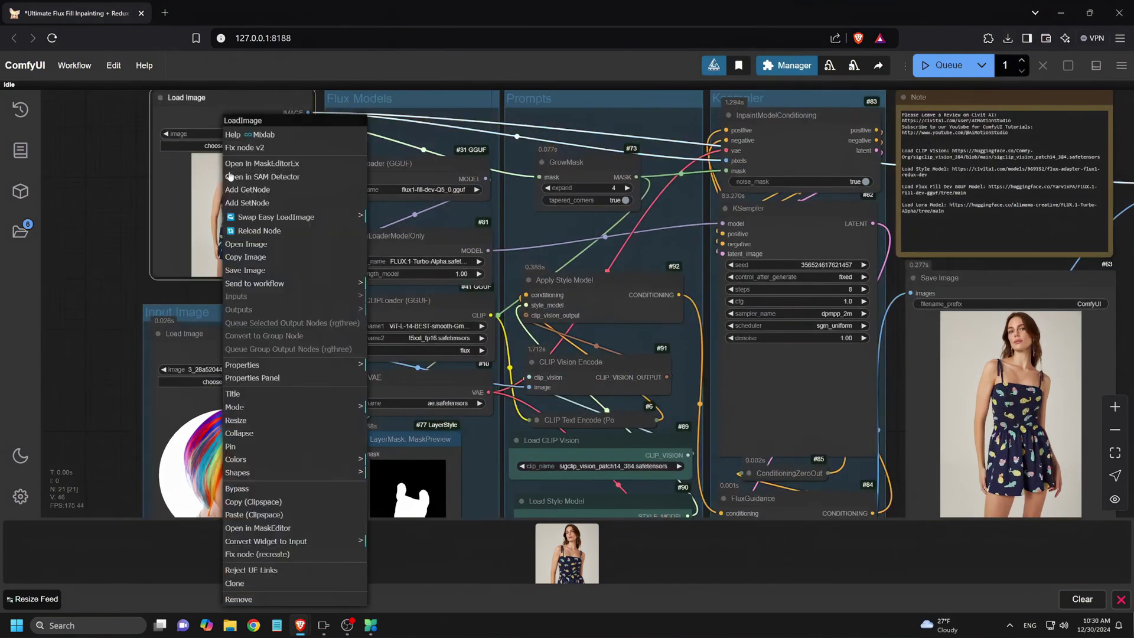
click(288, 527)
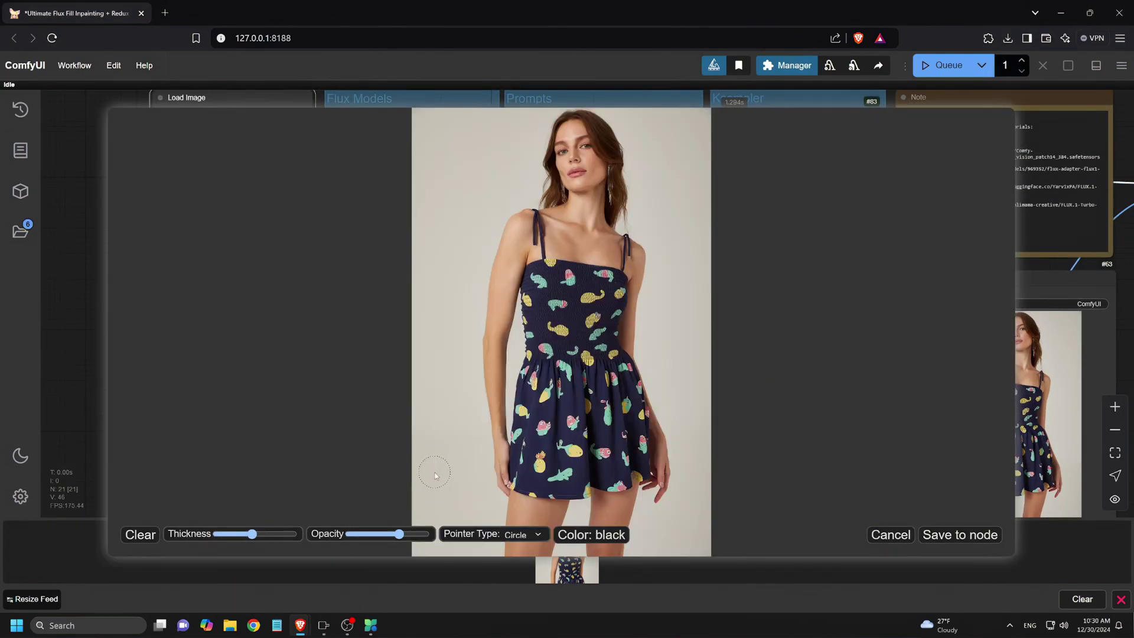
drag(630, 222, 620, 207)
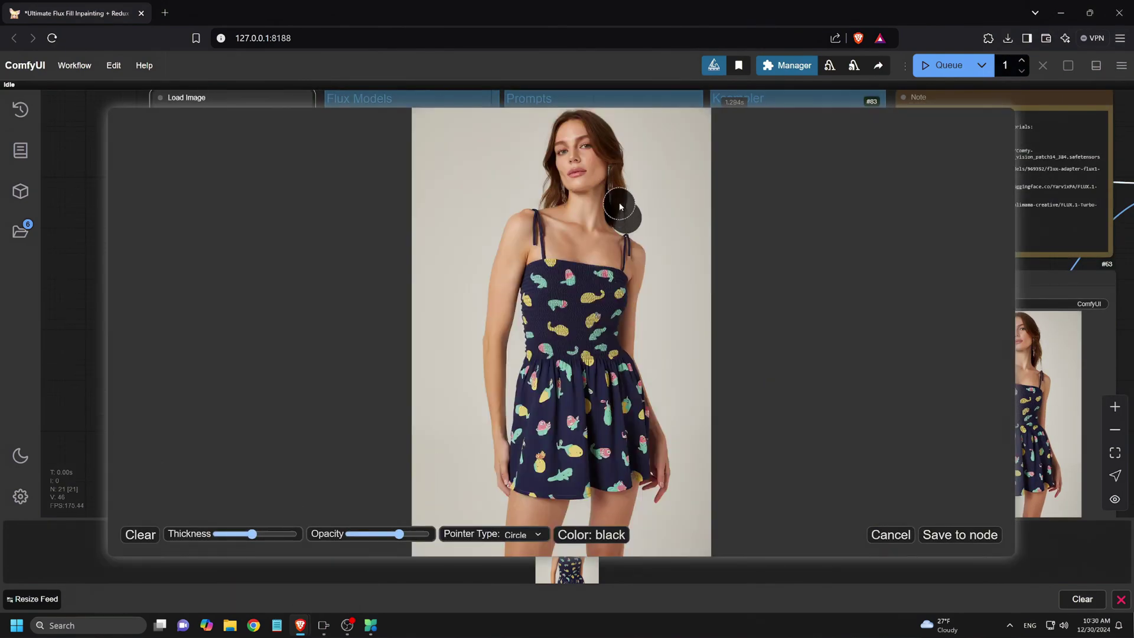
mouse_move(609, 149)
mouse_down()
mouse_move(596, 120)
mouse_move(572, 117)
mouse_move(545, 142)
mouse_move(553, 192)
mouse_up()
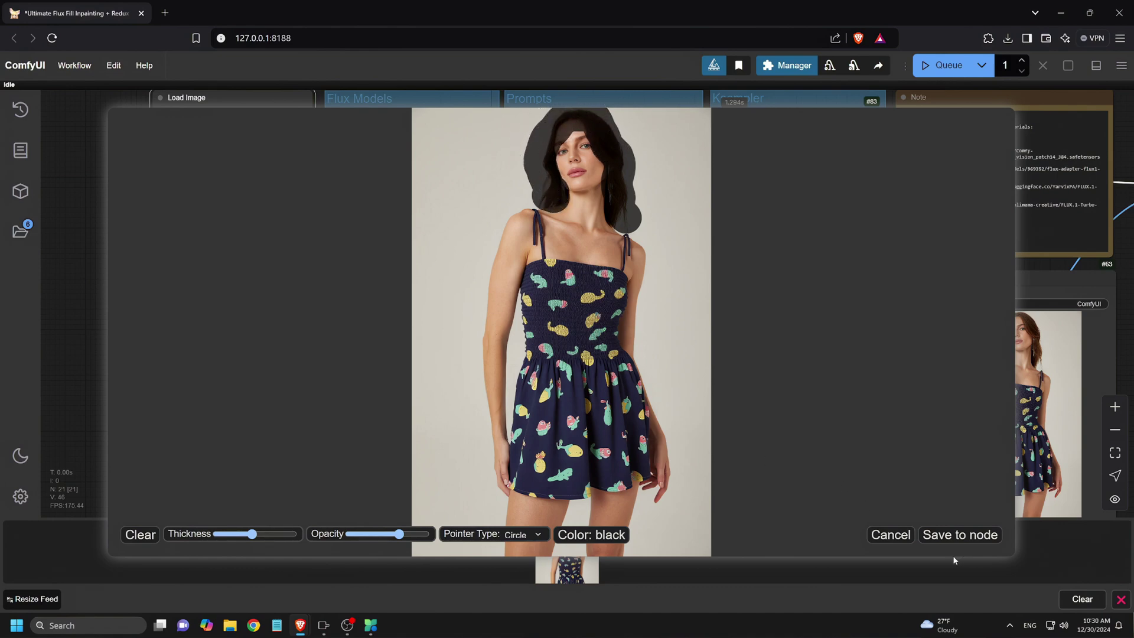
click(958, 535)
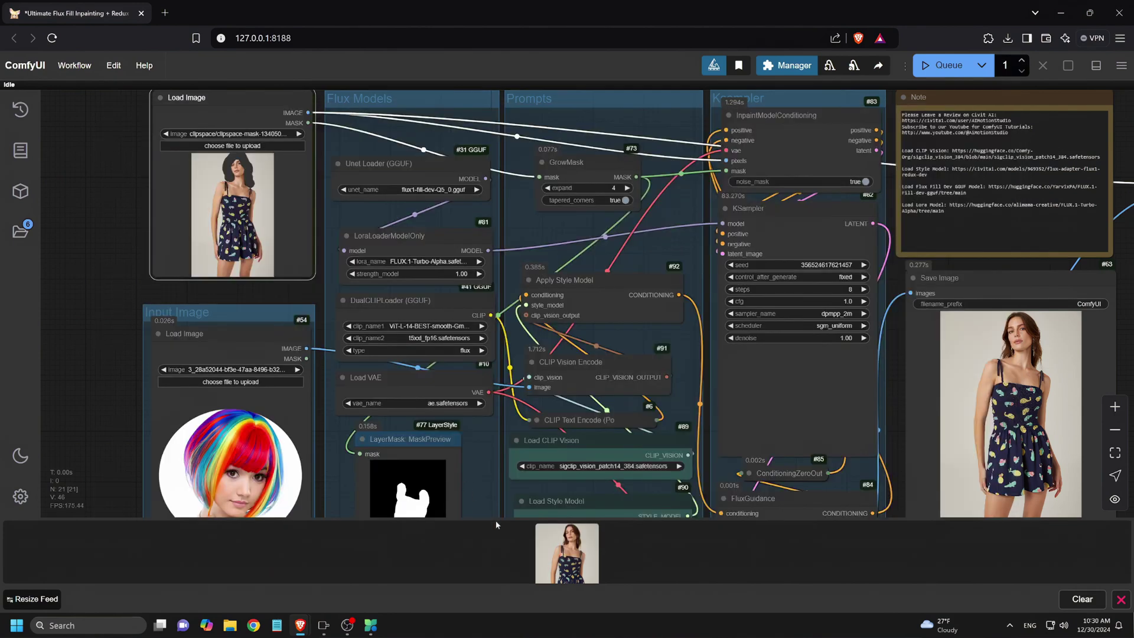
click(947, 66)
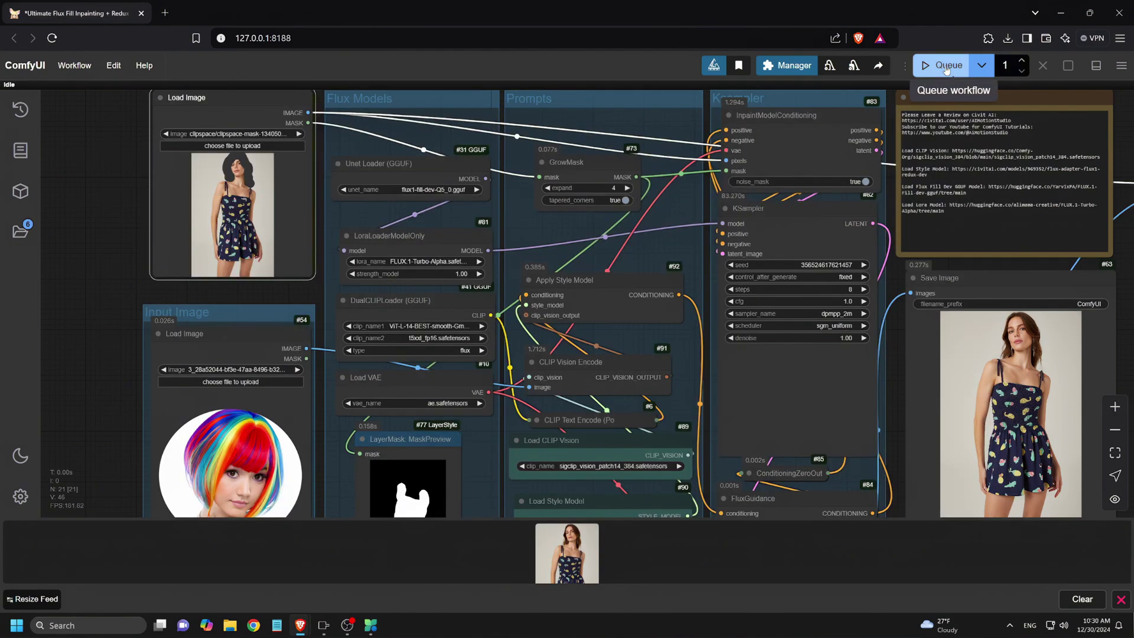
Compare the original brown hair with the generated rainbow hair in the Image Comparer node
scroll(792, 499, down, 4)
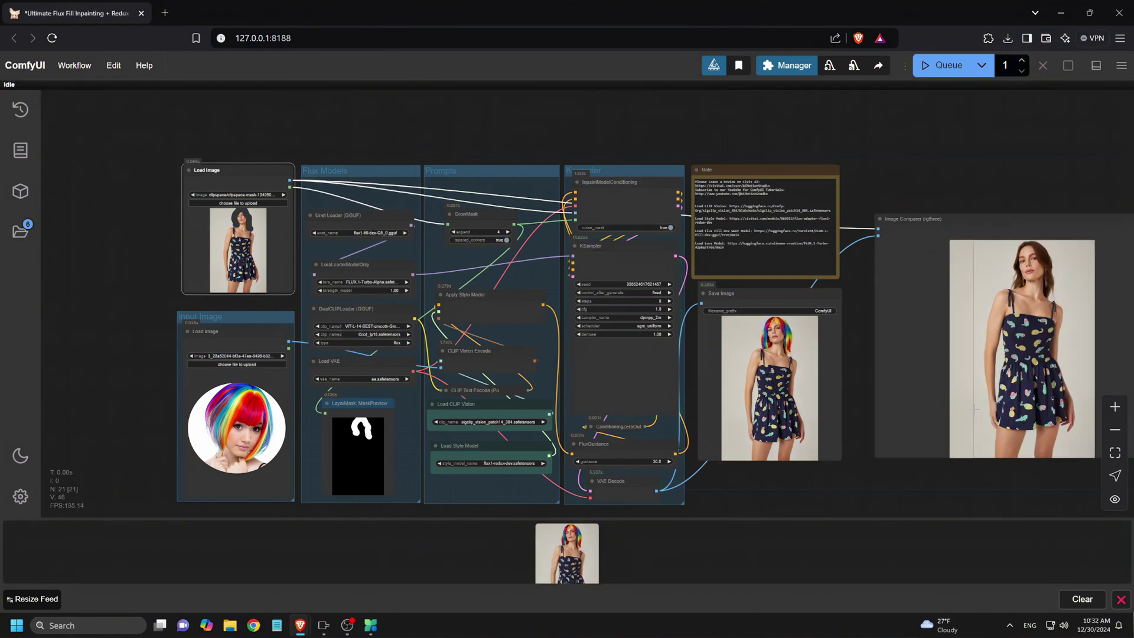
scroll(1105, 319, up, 5)
scroll(1081, 302, up, 2)
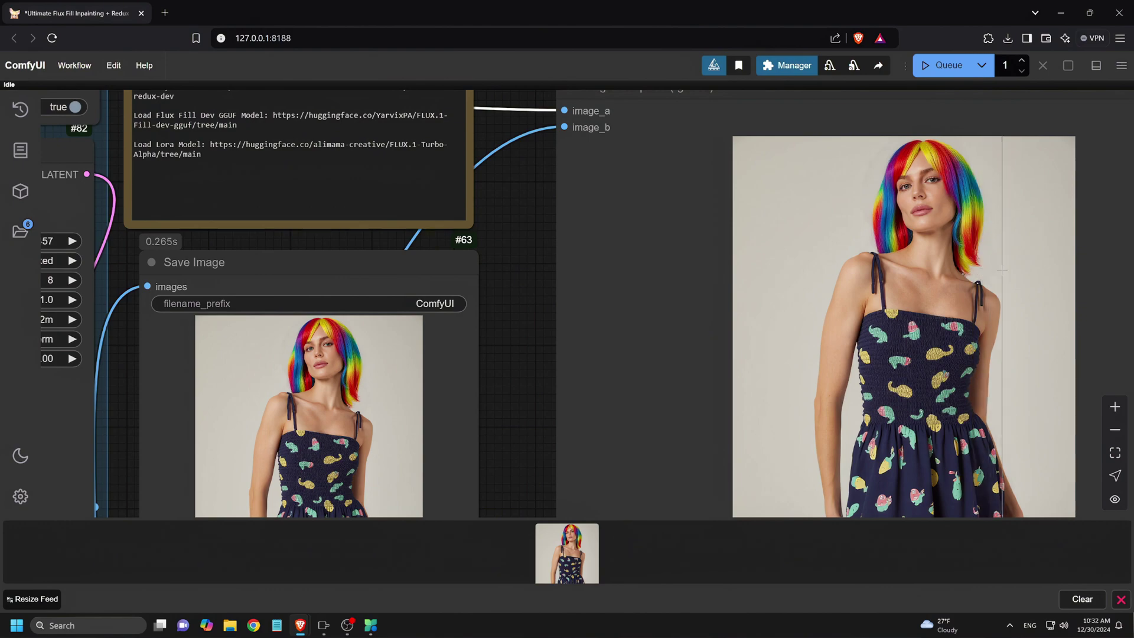
scroll(1024, 294, down, 3)
scroll(1024, 294, down, 4)
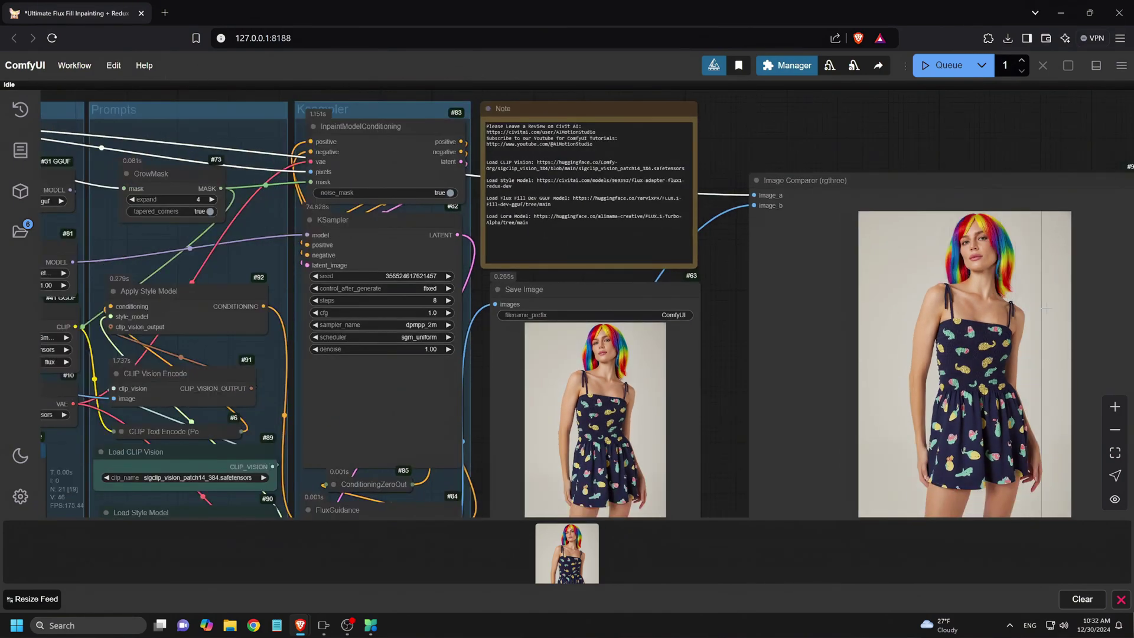
Load the long blonde wig image as the reference in the Input Image group and queue the workflow with the same hair mask
scroll(1016, 296, down, 4)
scroll(995, 340, down, 1)
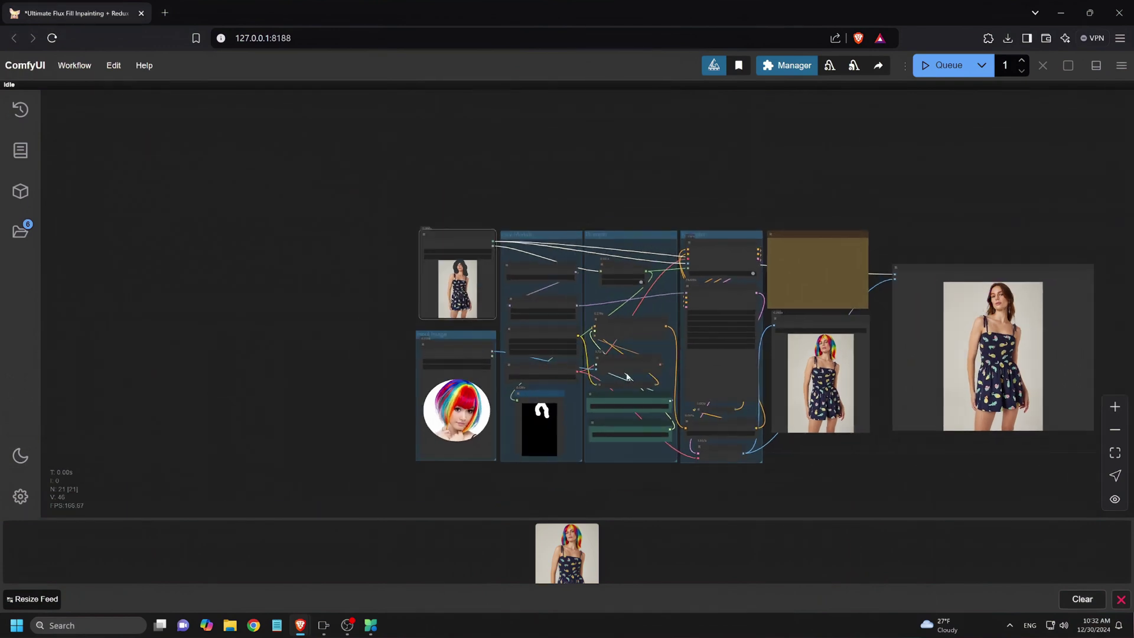
click(453, 365)
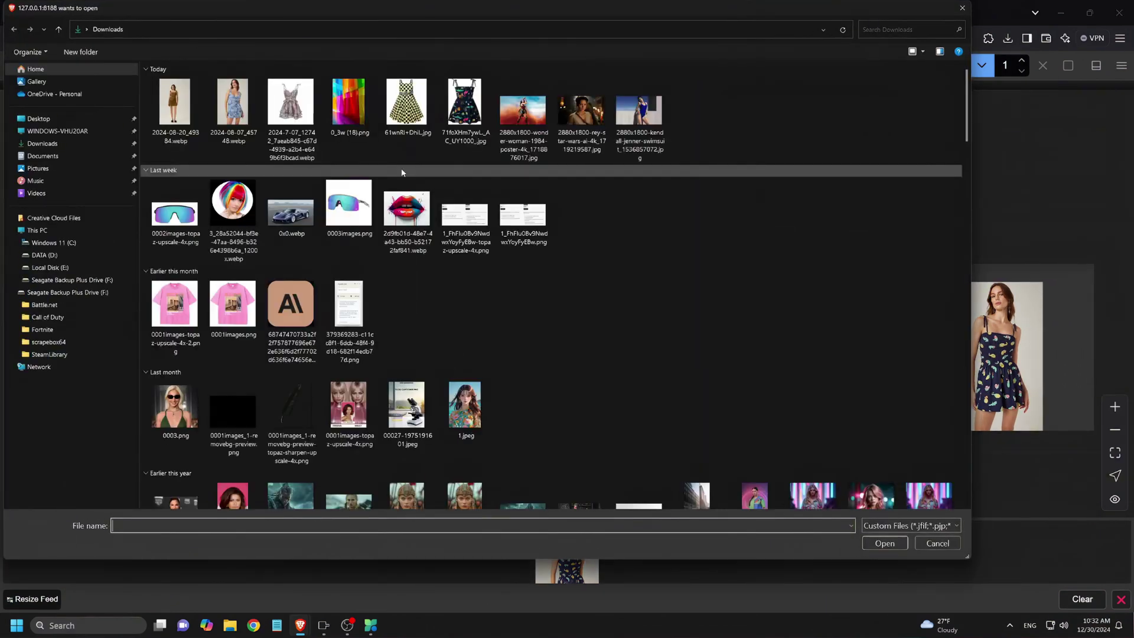
double_click(642, 113)
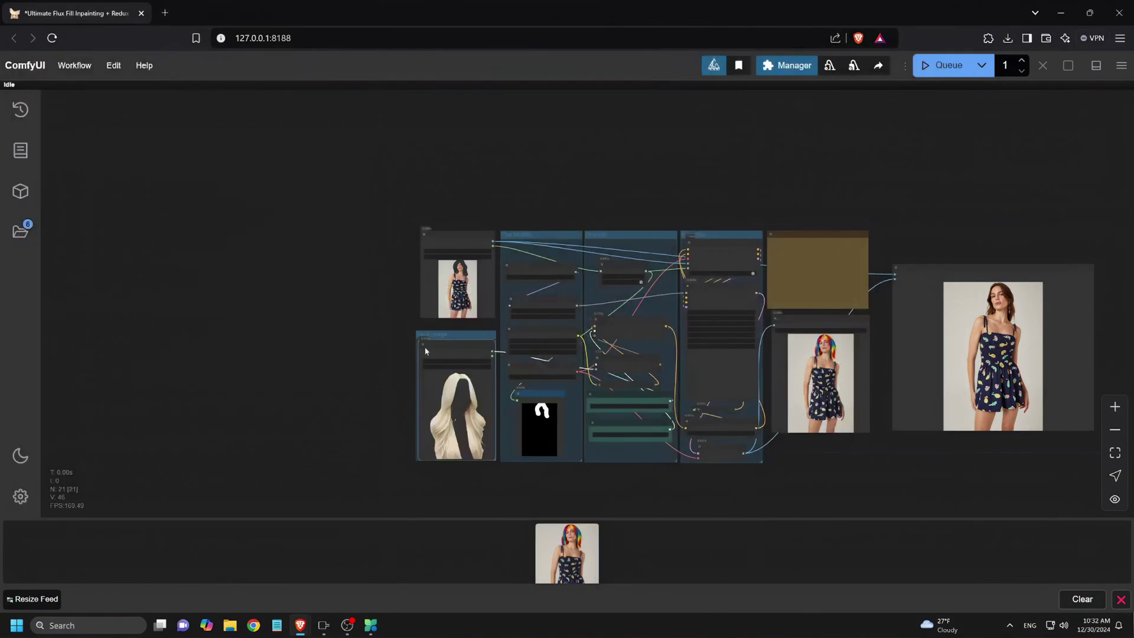
click(944, 66)
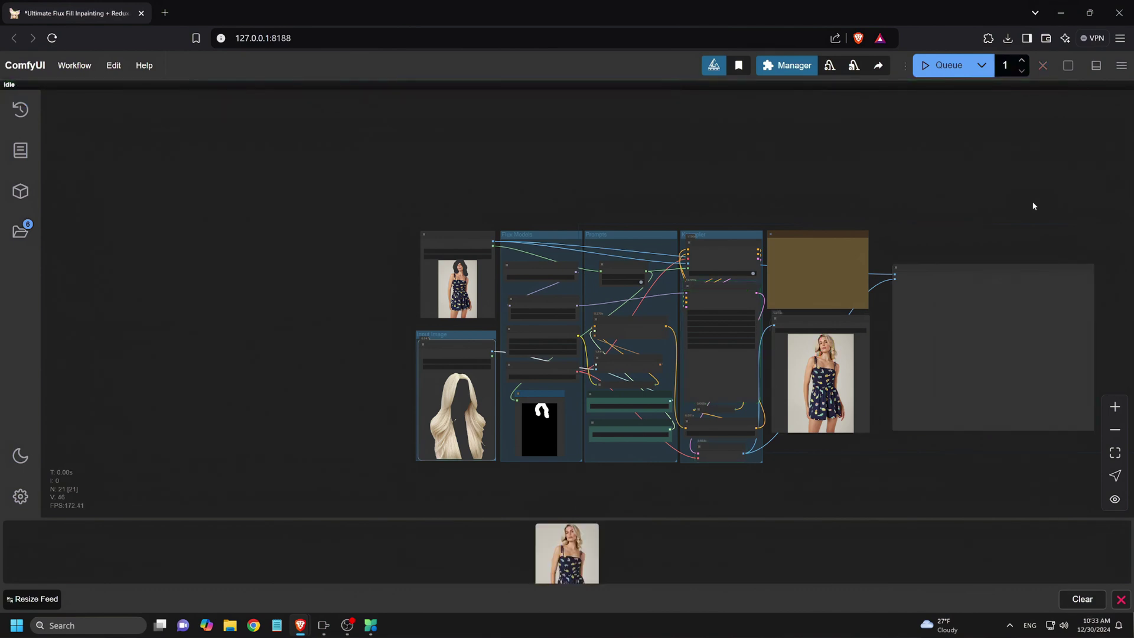
Compare the original brown hair with the generated blonde hair in the Image Comparer node
scroll(1016, 280, up, 12)
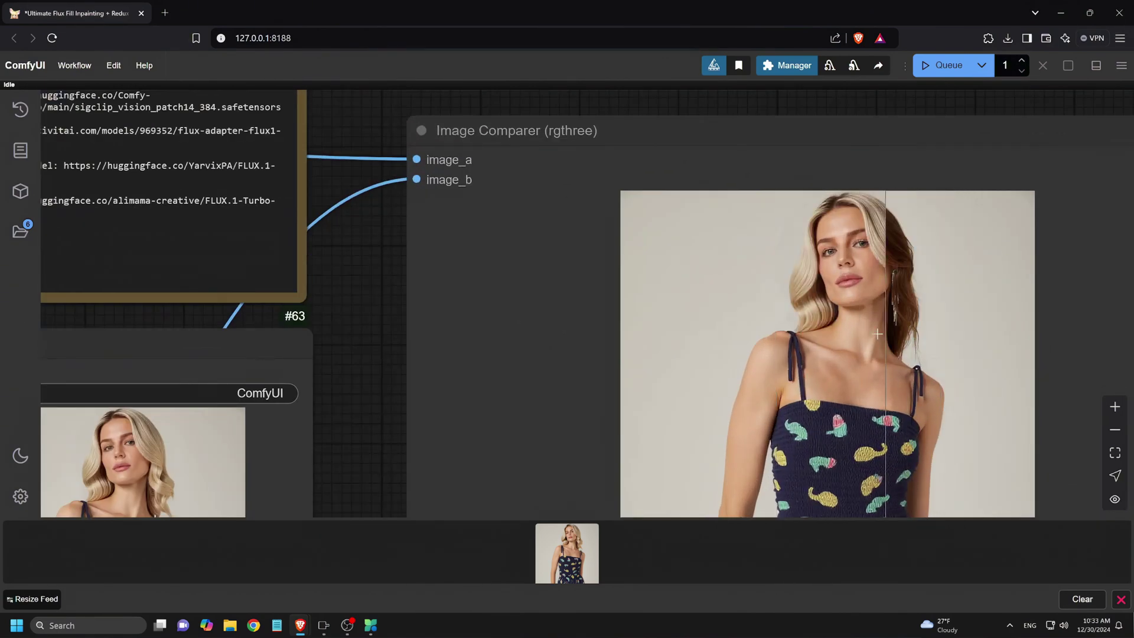
scroll(969, 349, down, 2)
scroll(969, 349, down, 1)
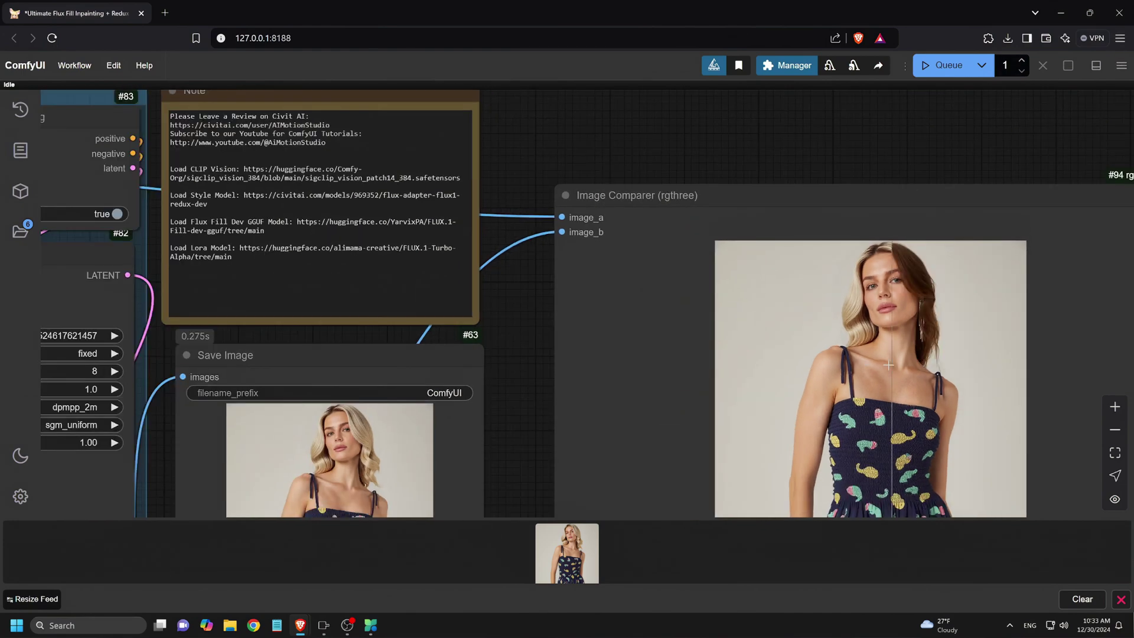
scroll(957, 378, down, 1)
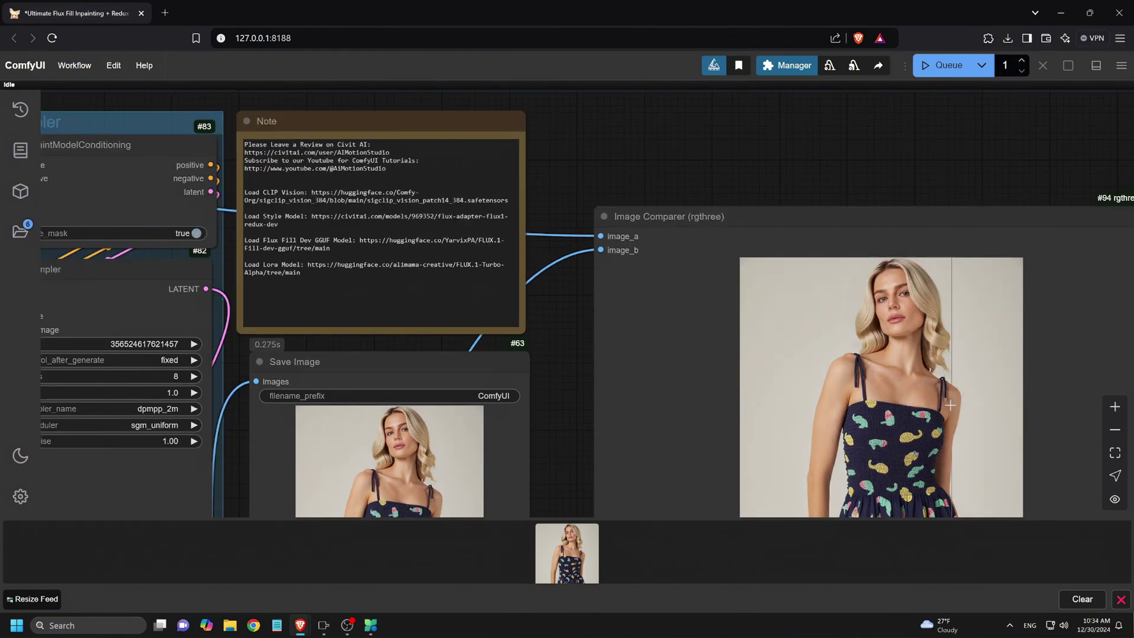
scroll(957, 437, down, 5)
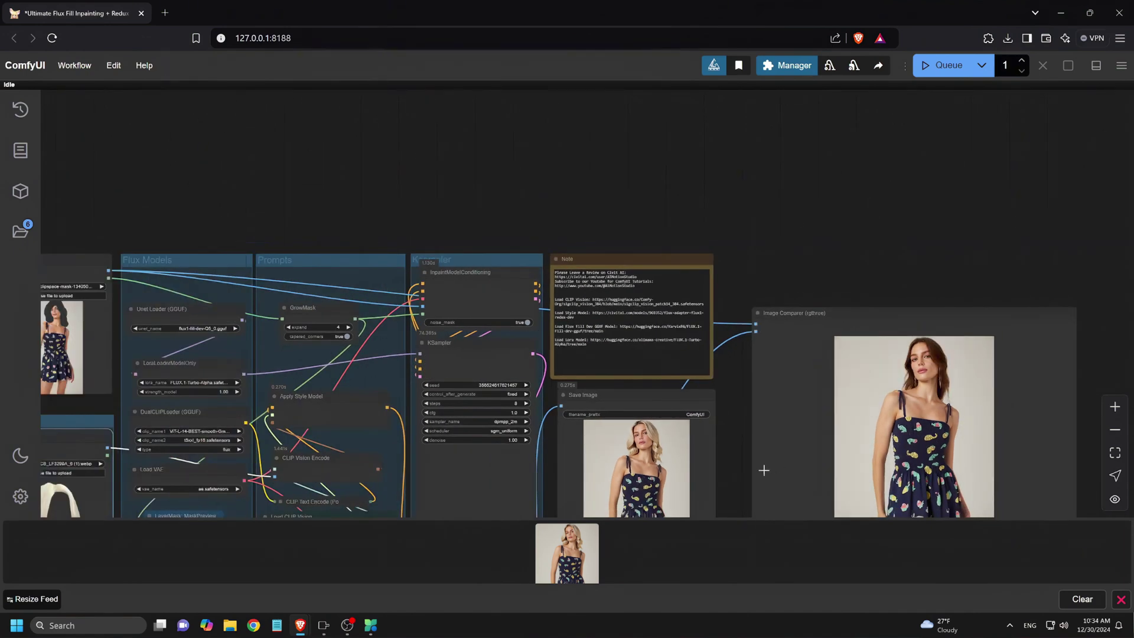
Load the blonde-haired output ComfyUI_00186_.png as the main image and the lobby interior 0_3 (19).png as the reference in the Input Image group
drag(764, 470, 797, 329)
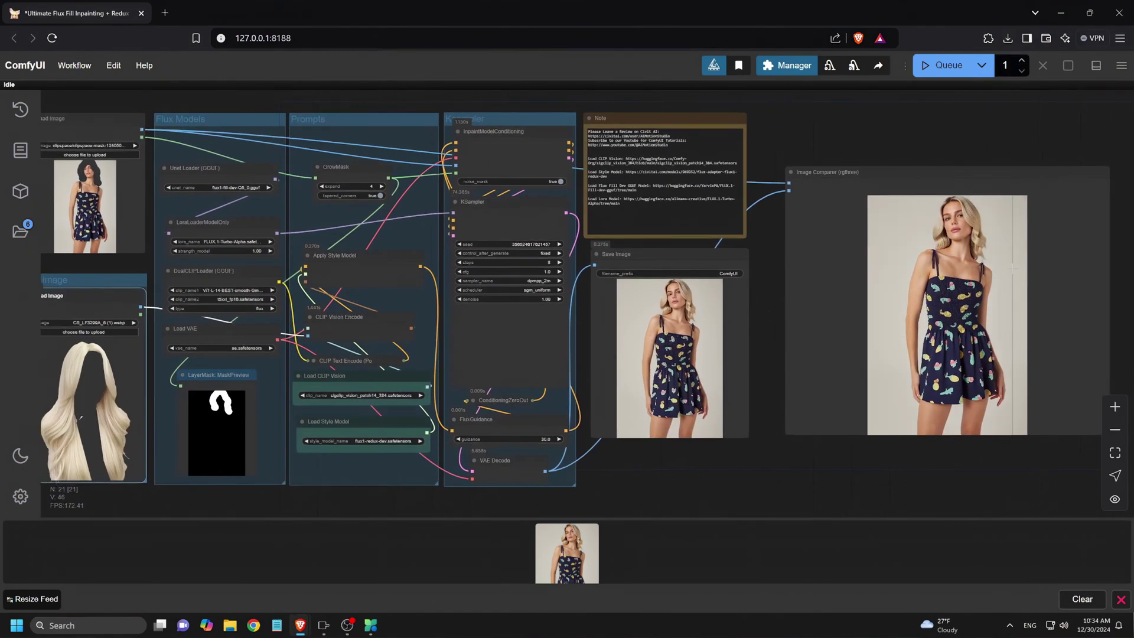
drag(567, 553, 108, 200)
drag(621, 462, 814, 464)
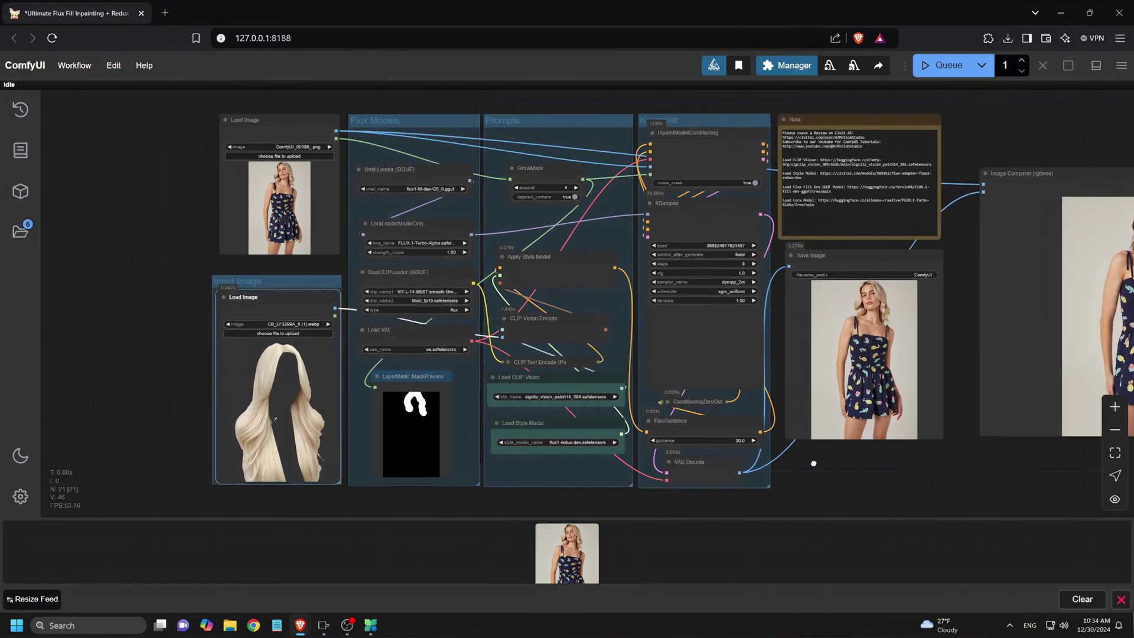
scroll(298, 266, up, 3)
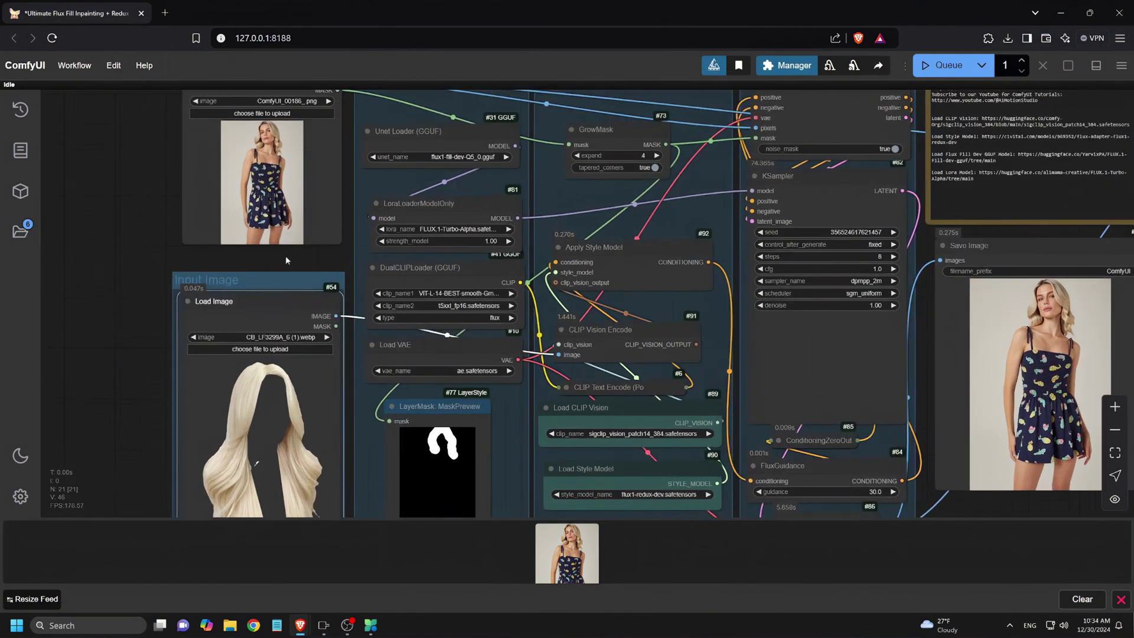
click(252, 351)
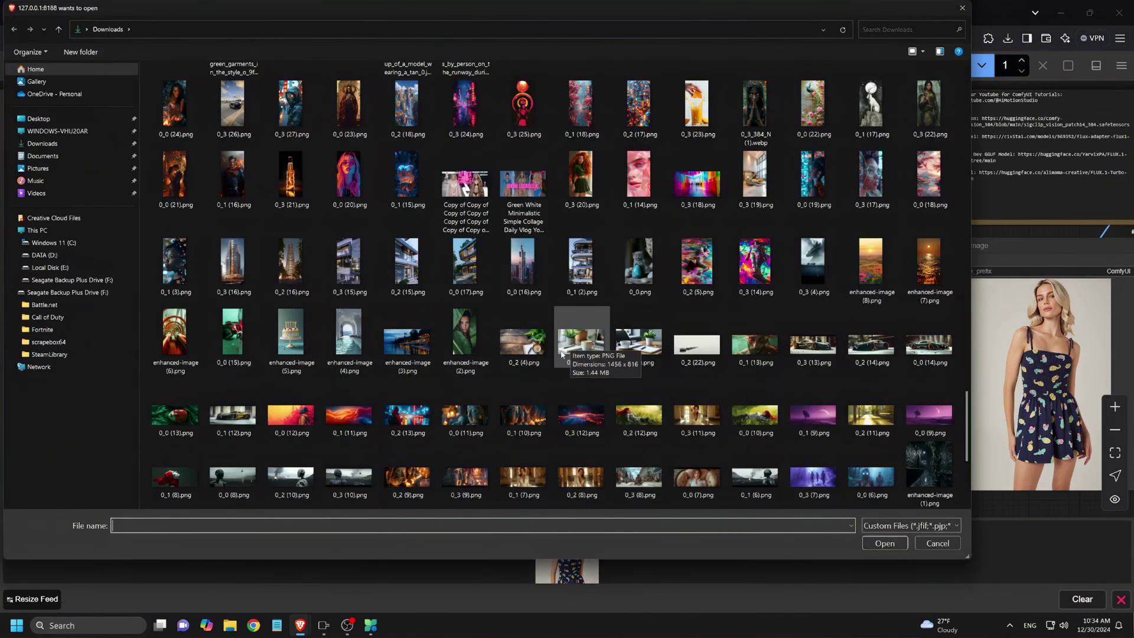
double_click(757, 181)
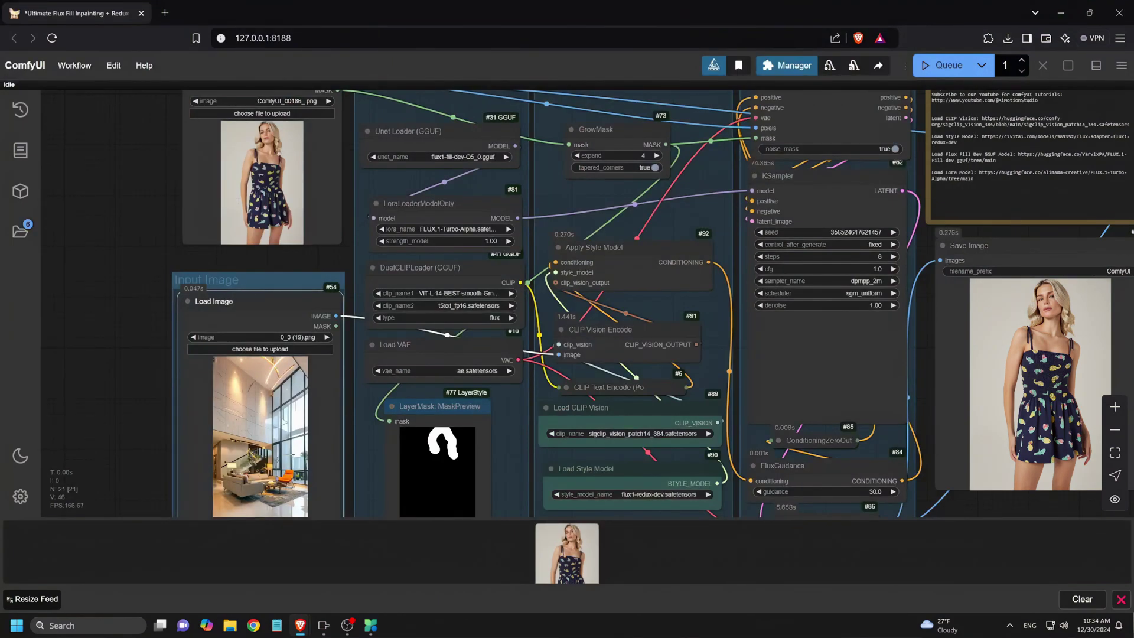
drag(280, 501, 322, 406)
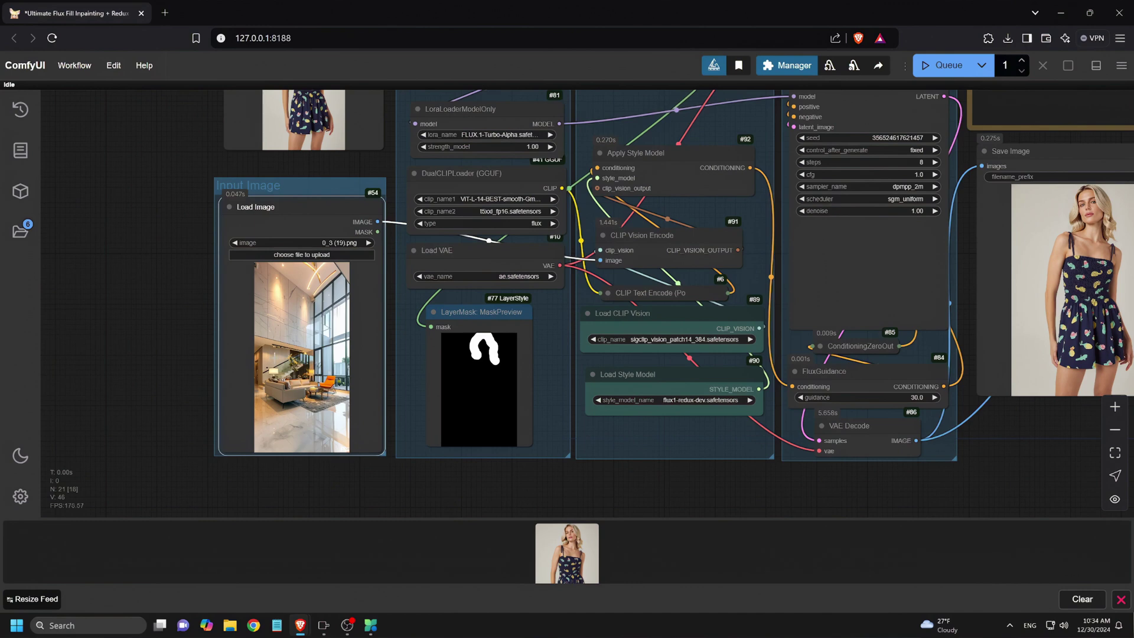
Mask the entire background around the woman's outline in the main image's mask editor and save the mask to the node
drag(164, 240, 153, 369)
right_click(270, 122)
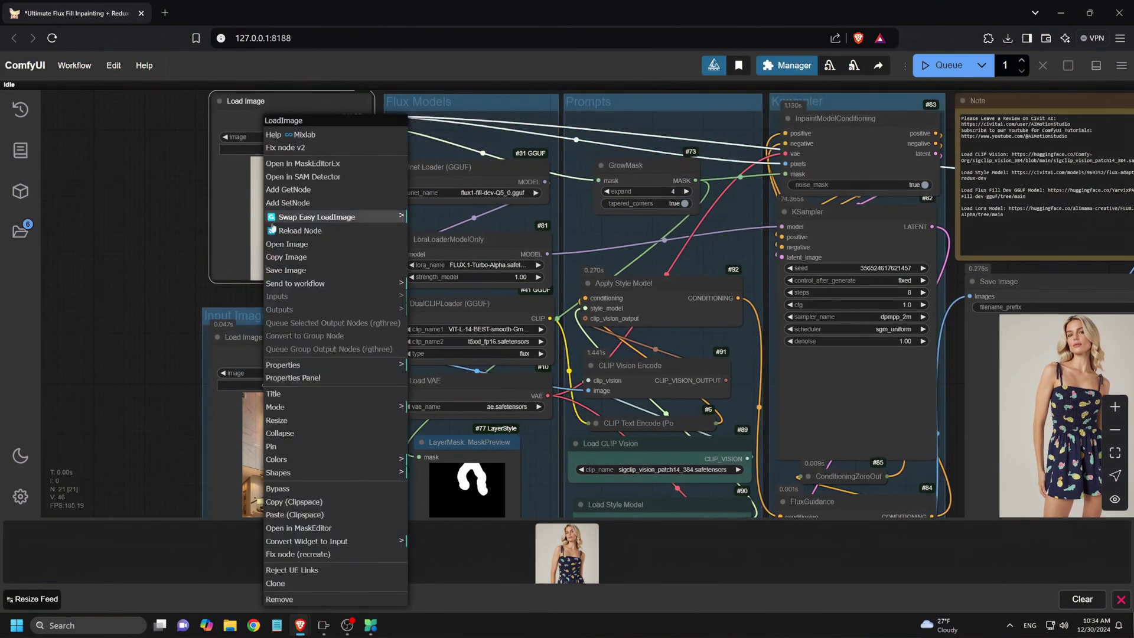
click(316, 528)
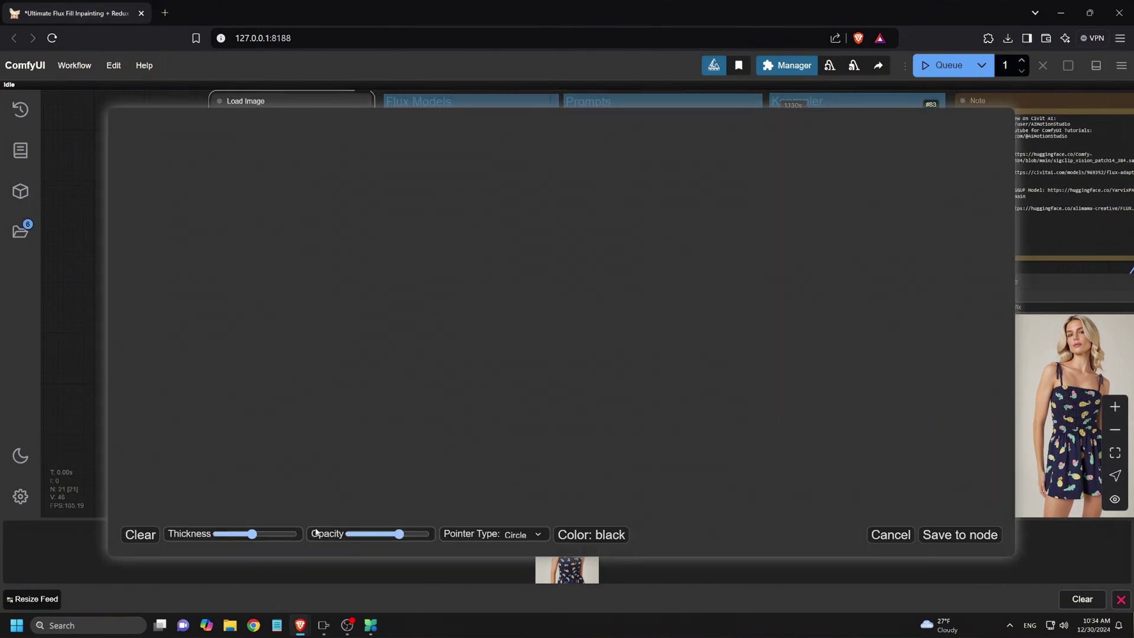
mouse_move(414, 125)
mouse_down()
mouse_move(497, 108)
mouse_move(479, 162)
mouse_move(442, 135)
mouse_move(470, 136)
mouse_move(417, 117)
mouse_move(414, 156)
mouse_move(459, 171)
mouse_move(449, 307)
mouse_move(463, 354)
mouse_move(405, 383)
mouse_move(415, 239)
mouse_move(429, 243)
mouse_move(429, 269)
mouse_move(418, 197)
mouse_up()
mouse_move(540, 113)
mouse_down()
mouse_move(593, 115)
mouse_move(549, 124)
mouse_move(557, 154)
mouse_move(576, 137)
mouse_move(599, 229)
mouse_move(583, 155)
mouse_move(555, 172)
mouse_up()
mouse_move(565, 189)
mouse_down()
mouse_move(561, 263)
mouse_move(575, 348)
mouse_move(593, 369)
mouse_move(587, 273)
mouse_move(577, 376)
mouse_move(515, 353)
mouse_move(508, 376)
mouse_move(558, 345)
mouse_up()
scroll(478, 222, down, 3)
mouse_move(479, 222)
mouse_down()
mouse_move(470, 319)
mouse_move(476, 251)
mouse_move(473, 269)
mouse_up()
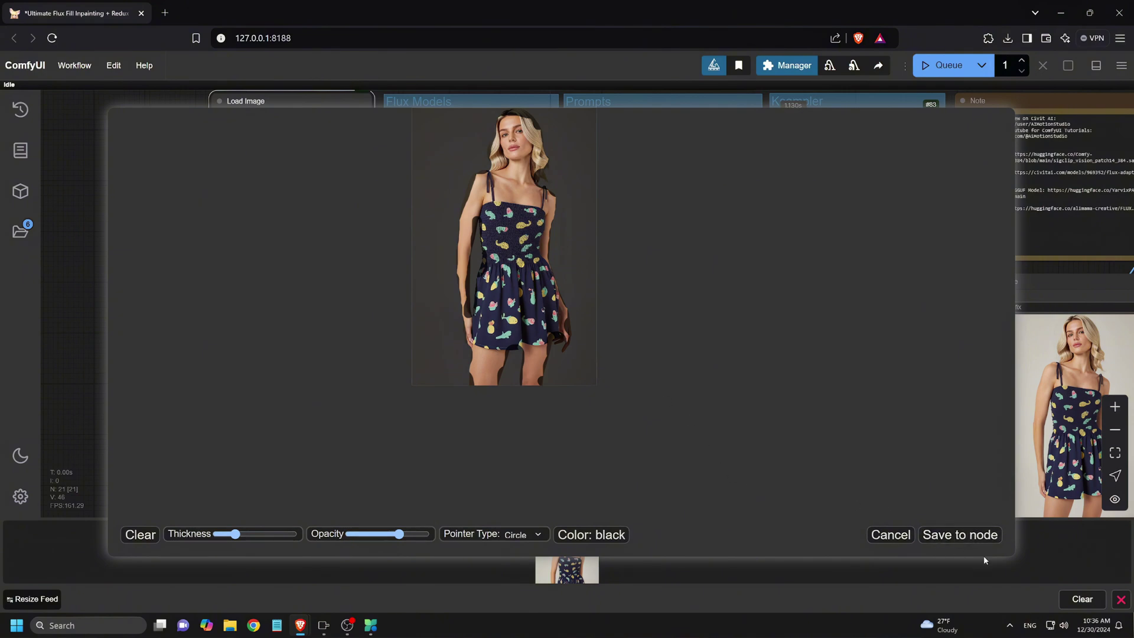
click(940, 534)
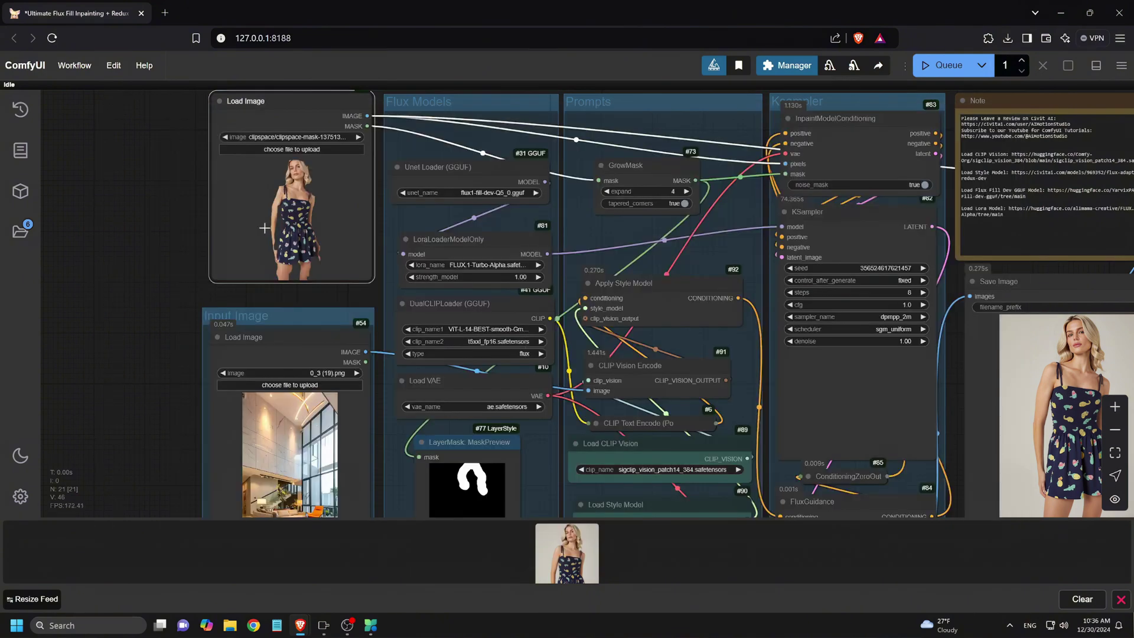
Check the masked main image and the interior reference, and queue the workflow to replace the plain background
scroll(255, 255, down, 2)
scroll(248, 330, down, 1)
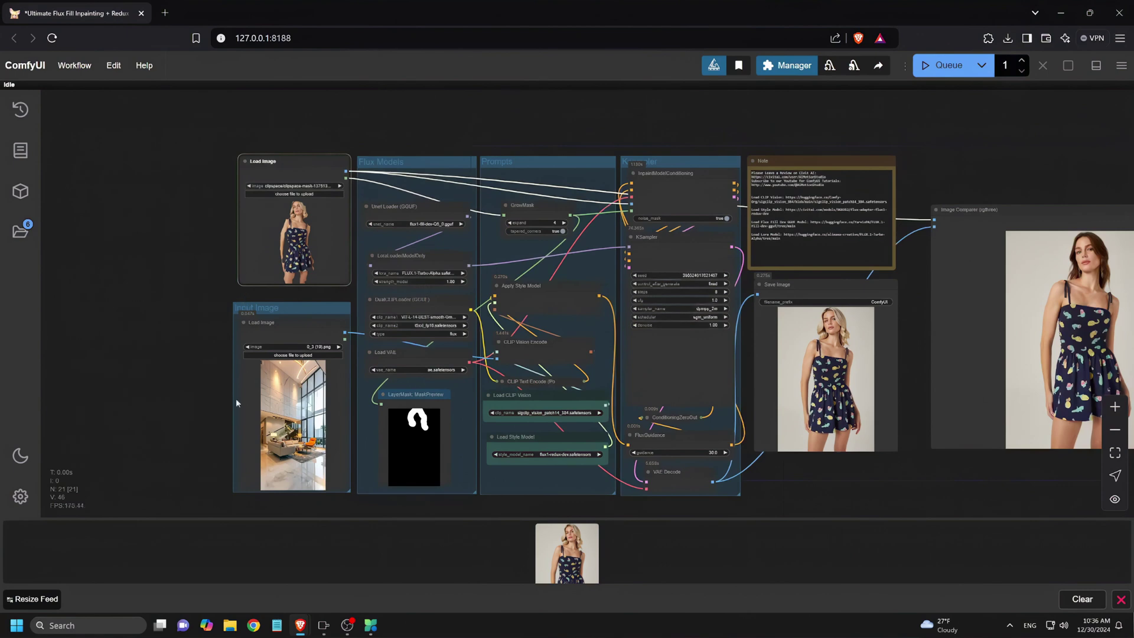
click(945, 65)
scroll(167, 309, down, 1)
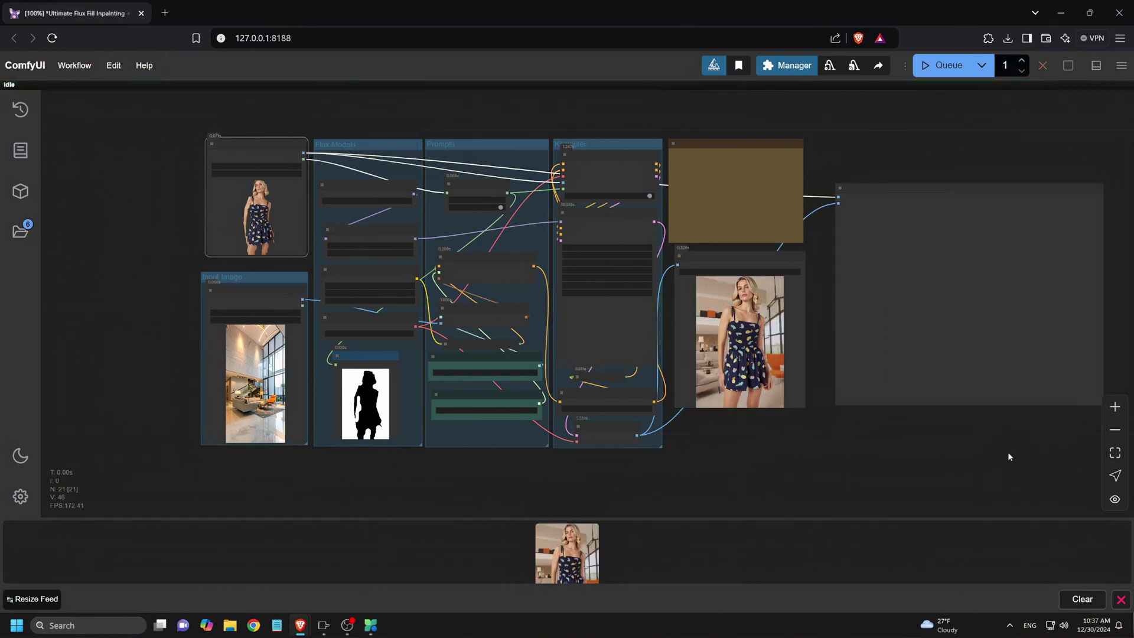
Inspect the generated lobby background and the edges around the woman in the Image Comparer node
scroll(1060, 343, up, 4)
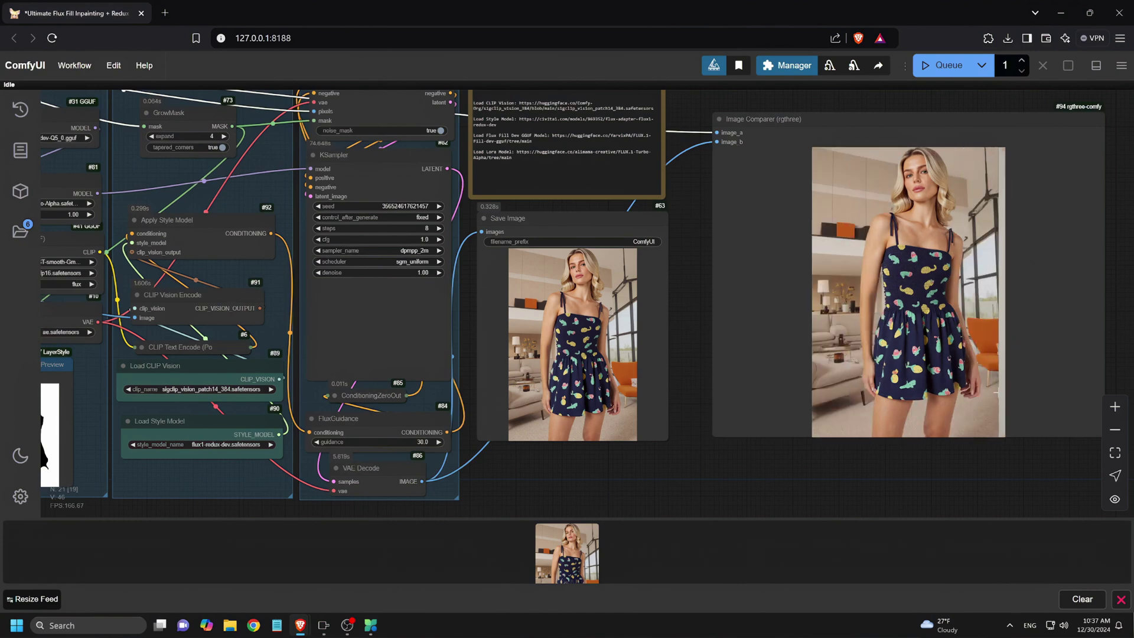
scroll(995, 386, up, 4)
scroll(995, 386, down, 4)
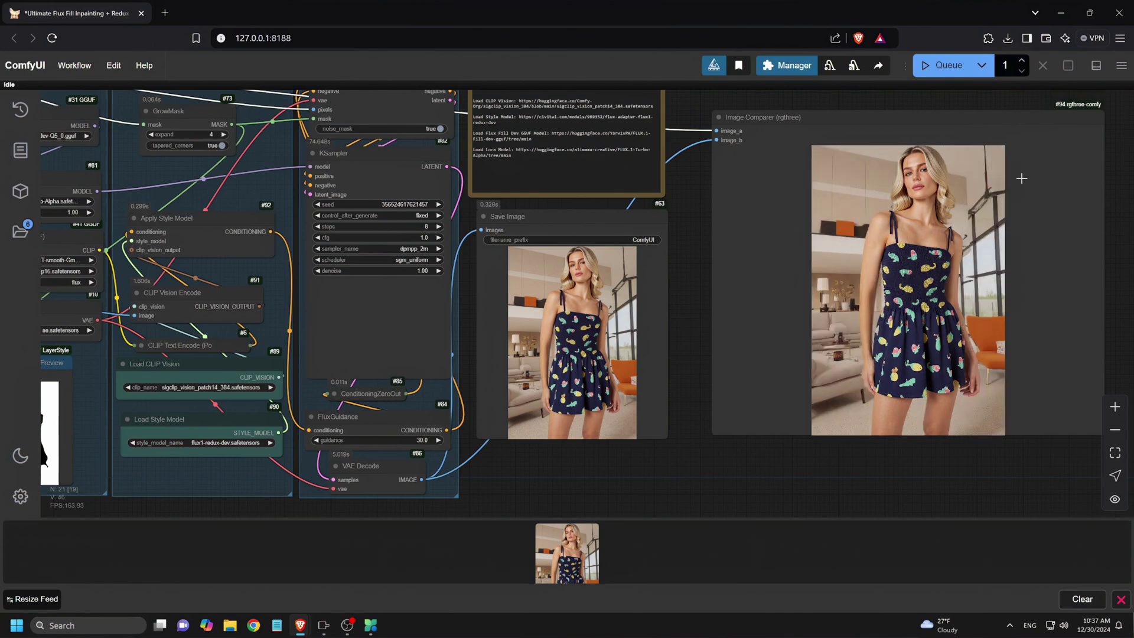
scroll(1004, 180, up, 3)
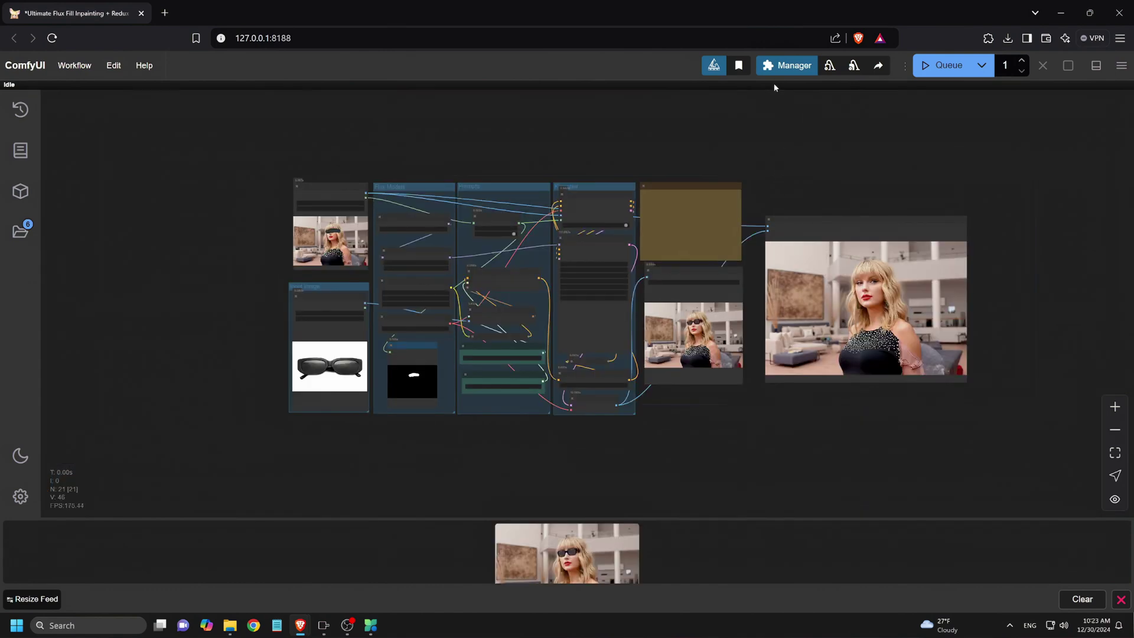
Look up the workflow's missing custom nodes in the ComfyUI Manager, and close the manager
click(783, 66)
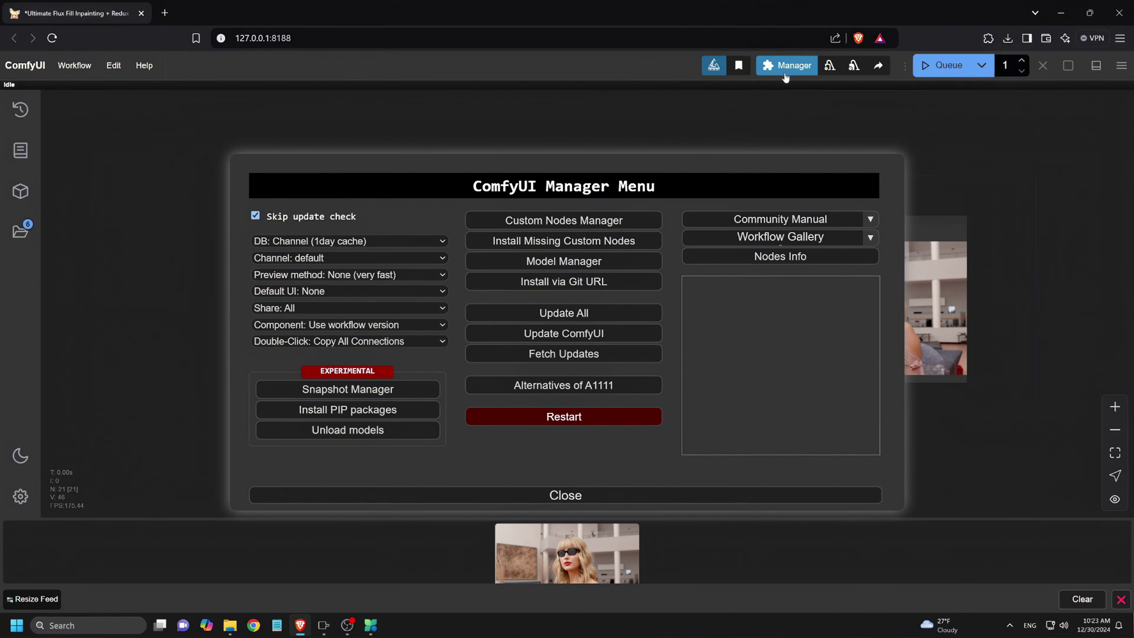
click(509, 242)
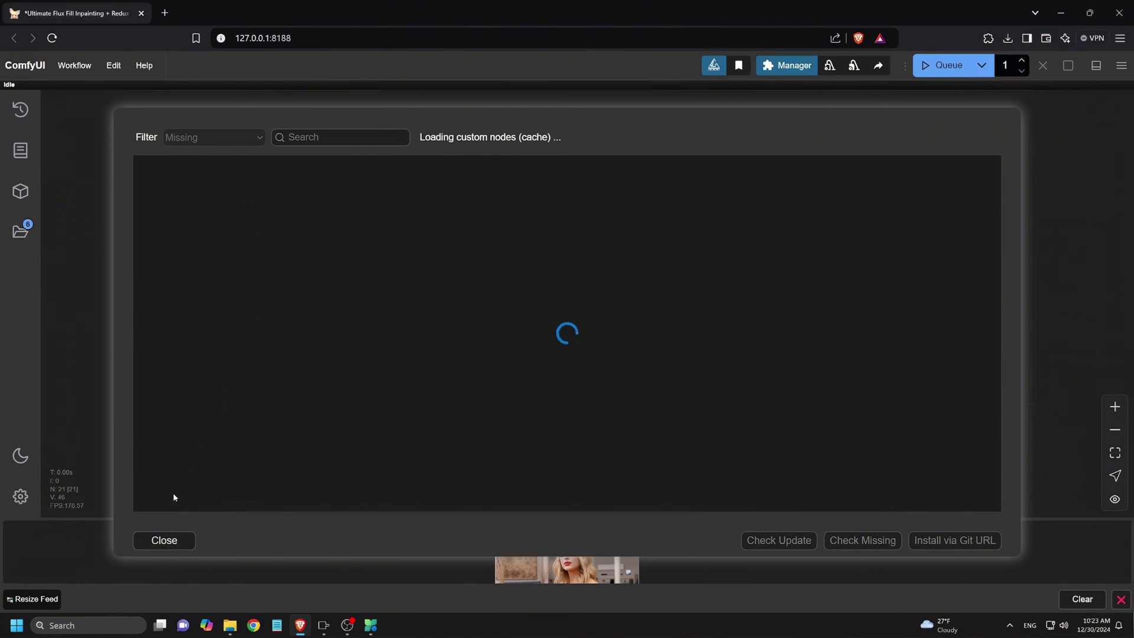
click(155, 542)
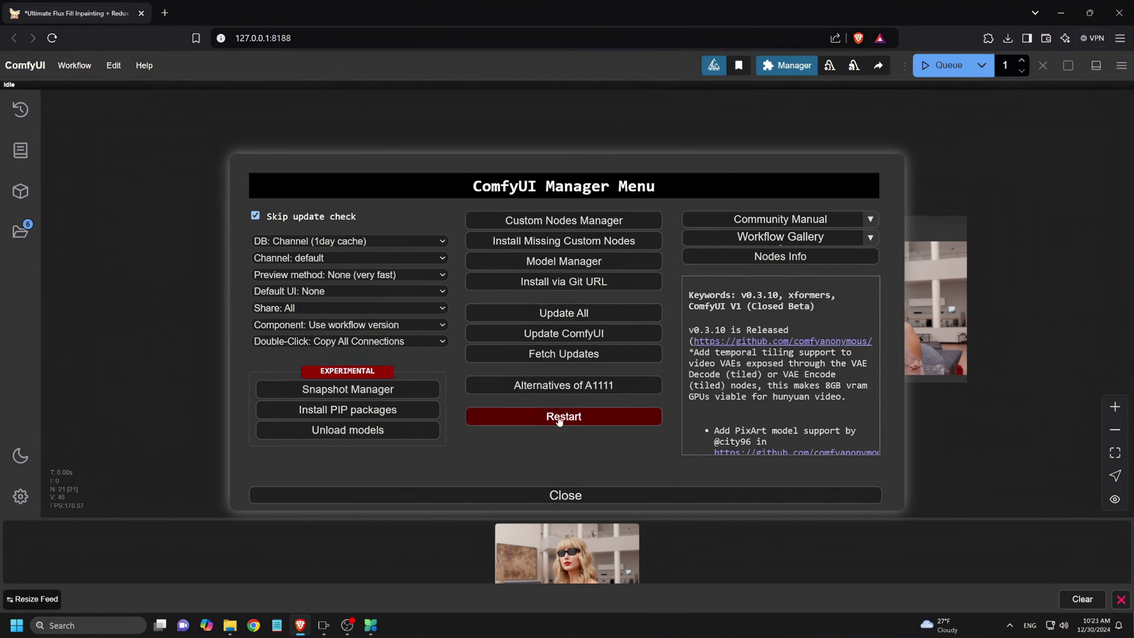
click(554, 497)
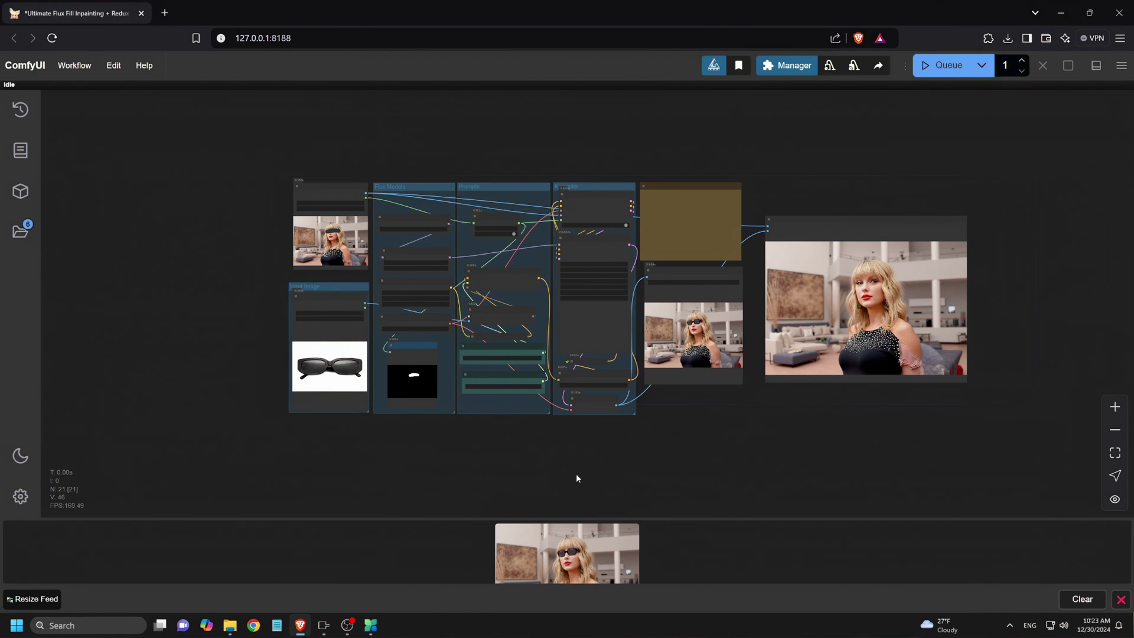